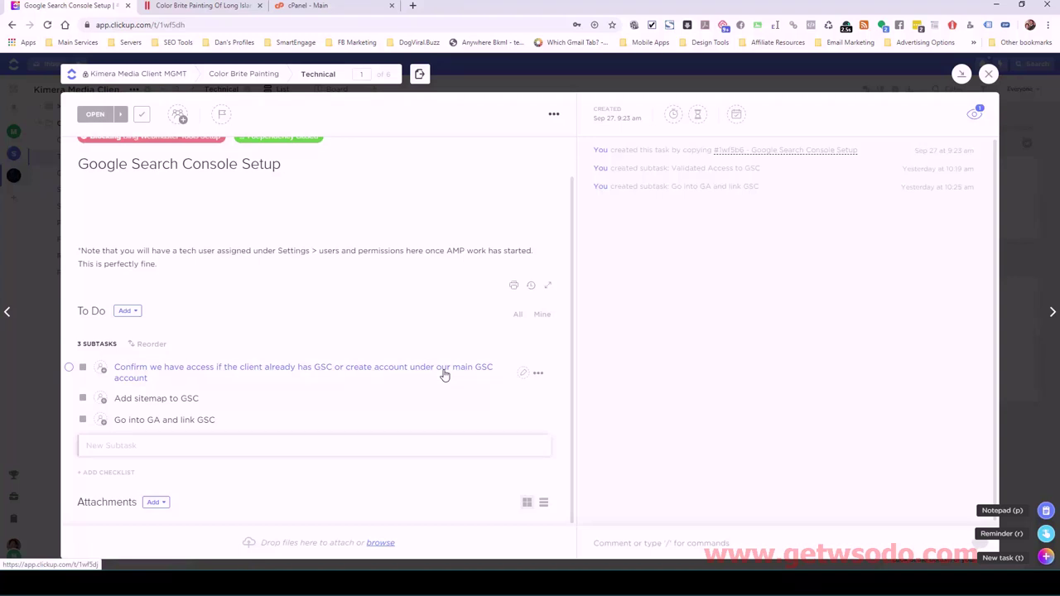
- Scroll the Google Search Console Setup task and start editing its description
{"action": "scroll", "coordinate": [471, 331], "scroll_direction": "up", "scroll_amount": 1}
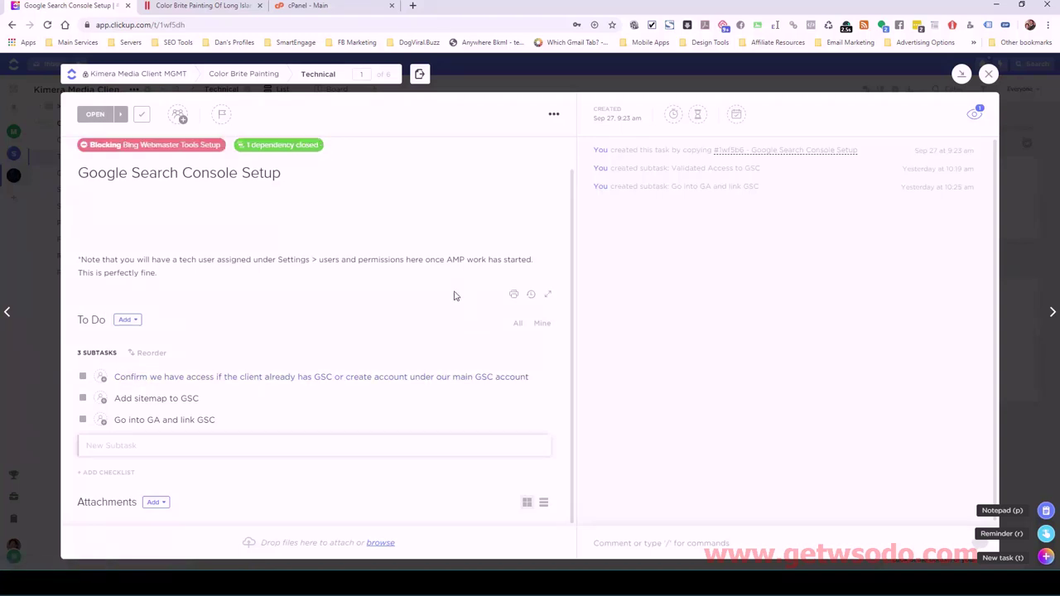
{"action": "left_click", "coordinate": [149, 205]}
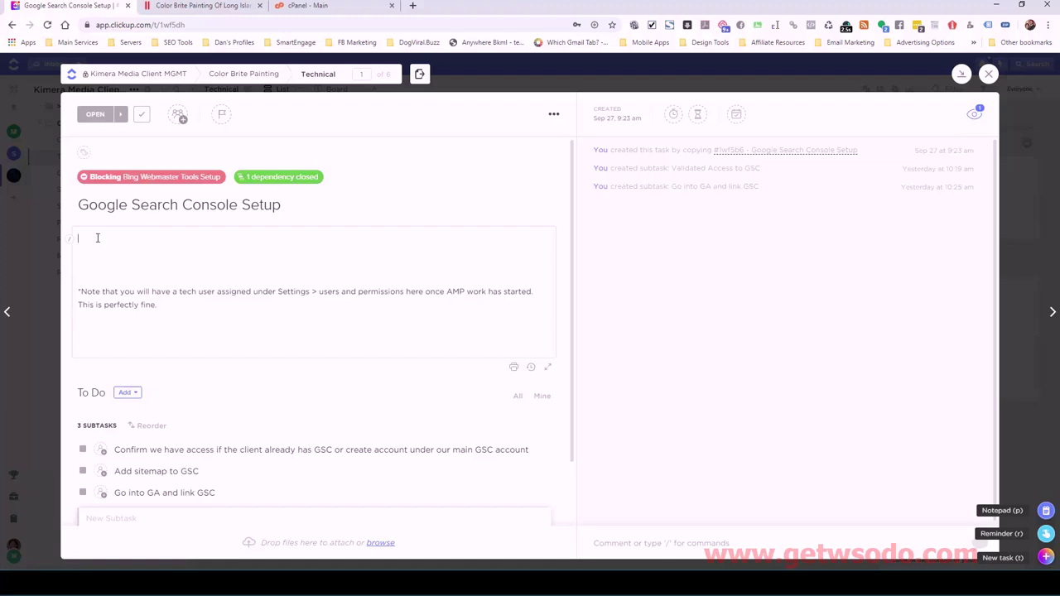
- Browse the # task picker, remove the stray #, and set the GSC access subtask to Closed
{"action": "type", "text": "##"}
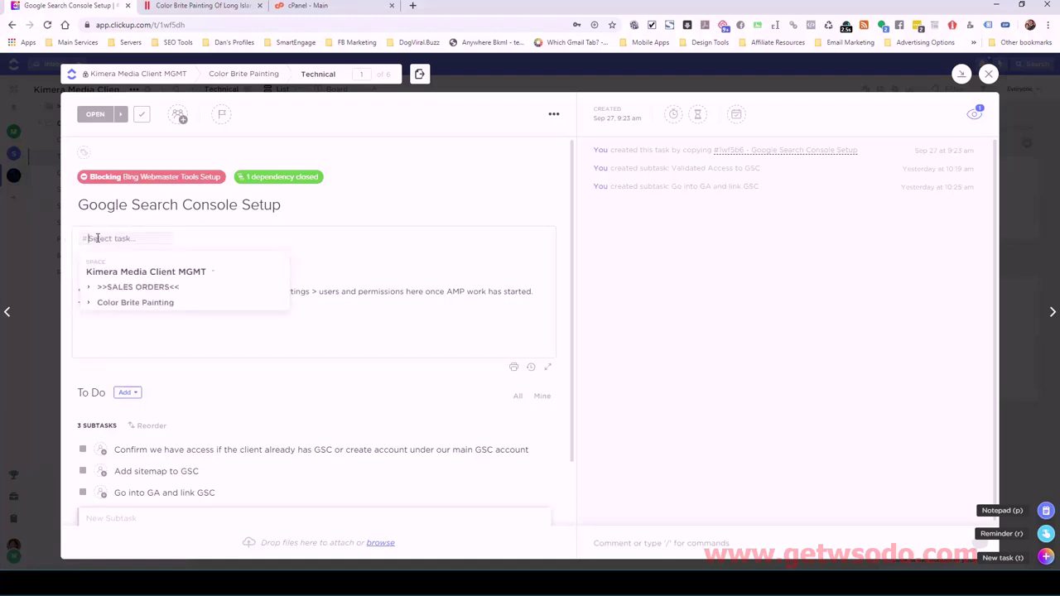
{"action": "left_click", "coordinate": [95, 289]}
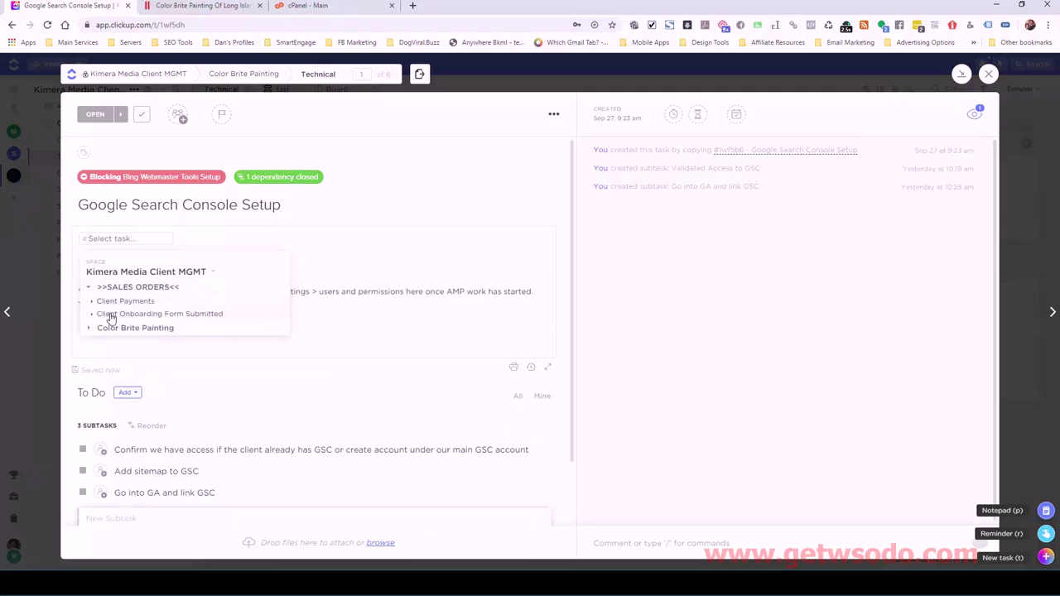
{"action": "left_click", "coordinate": [111, 316]}
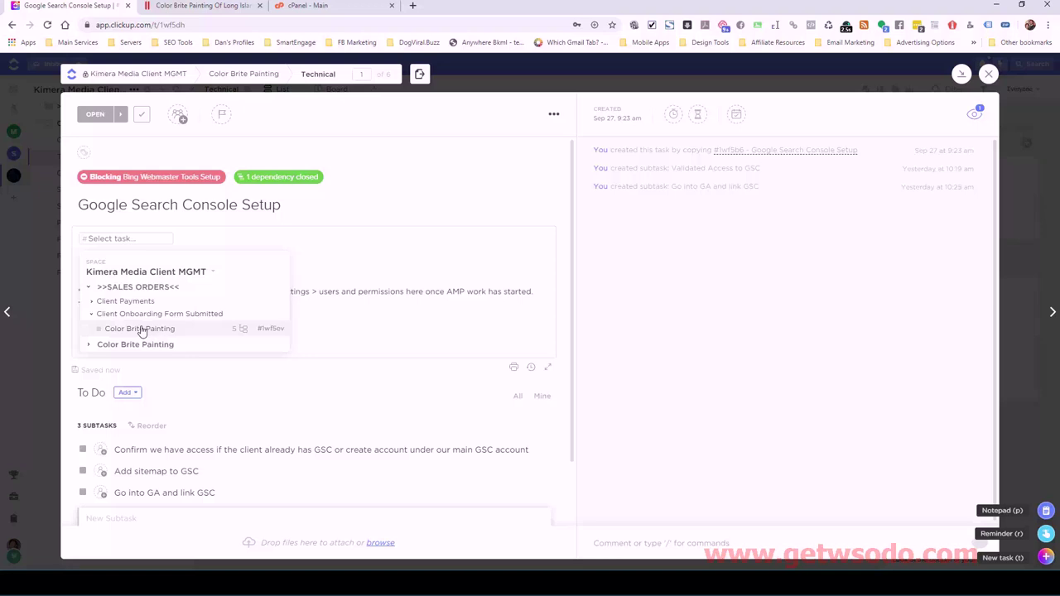
{"action": "left_click", "coordinate": [338, 247]}
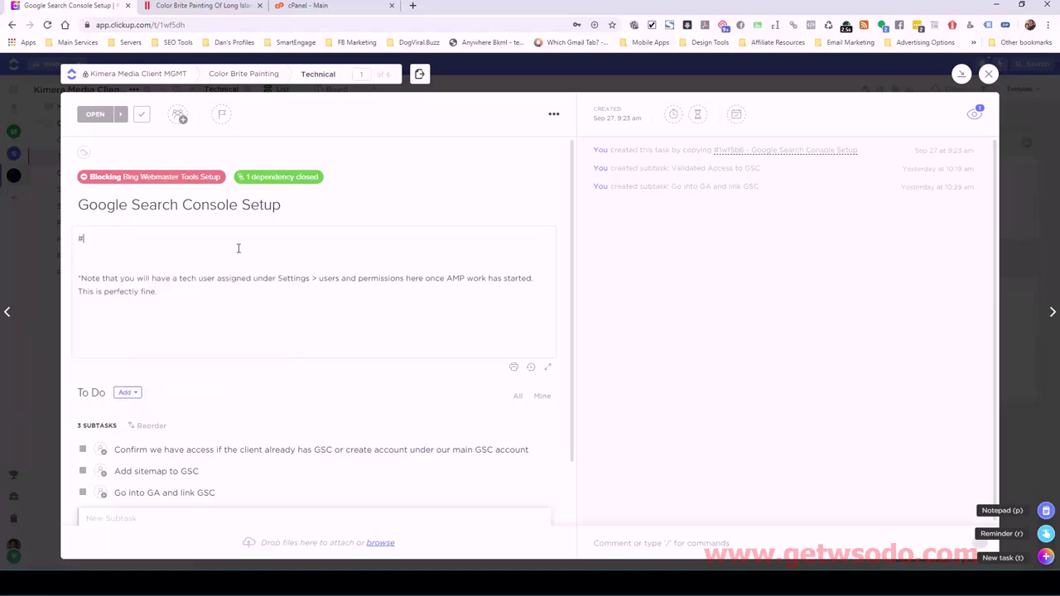
{"action": "key", "text": "BackSpace"}
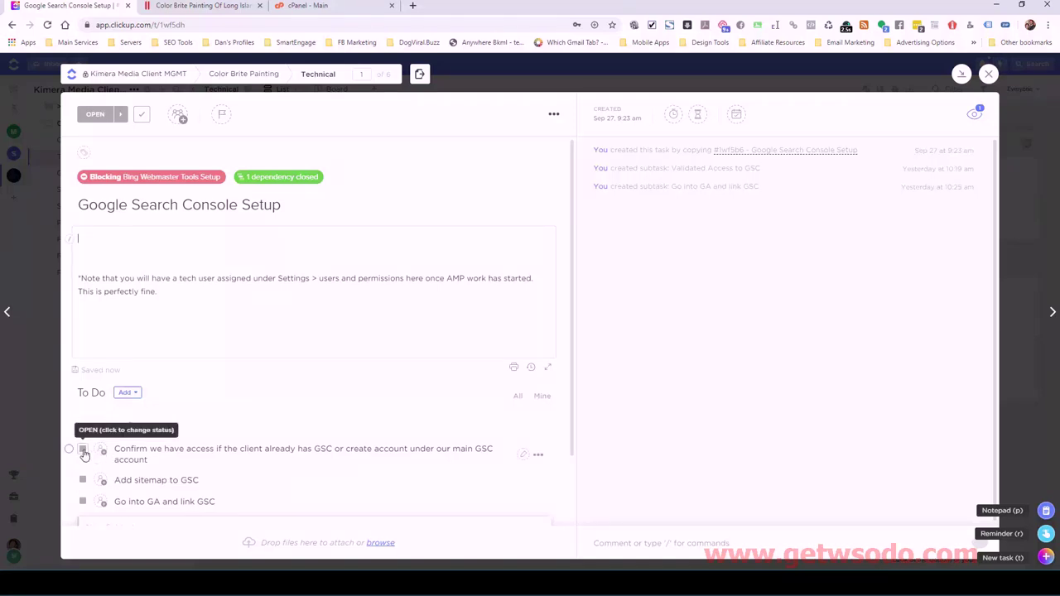
{"action": "left_click", "coordinate": [83, 395]}
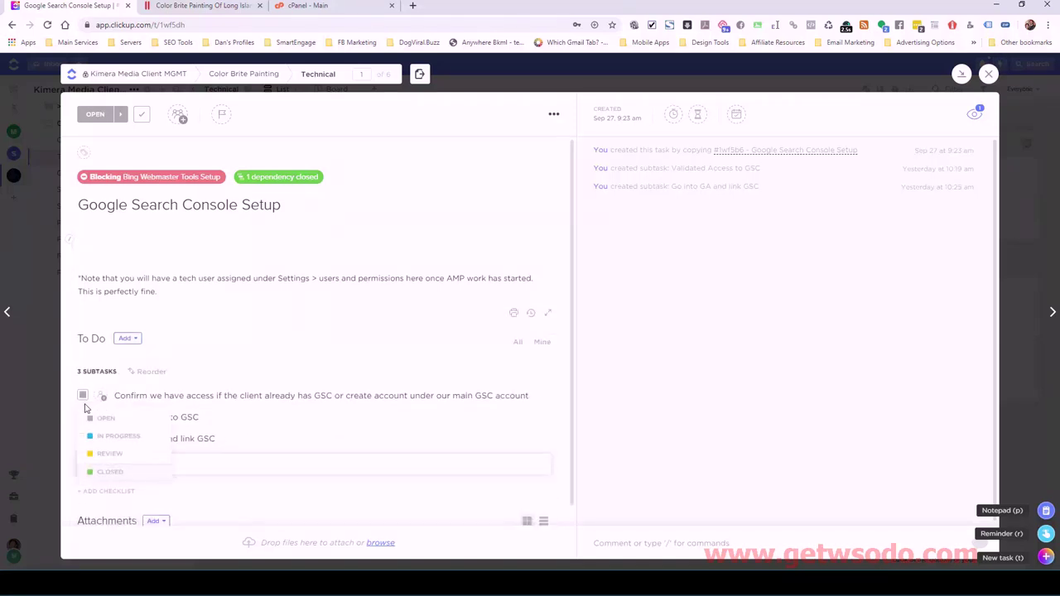
{"action": "left_click", "coordinate": [98, 469]}
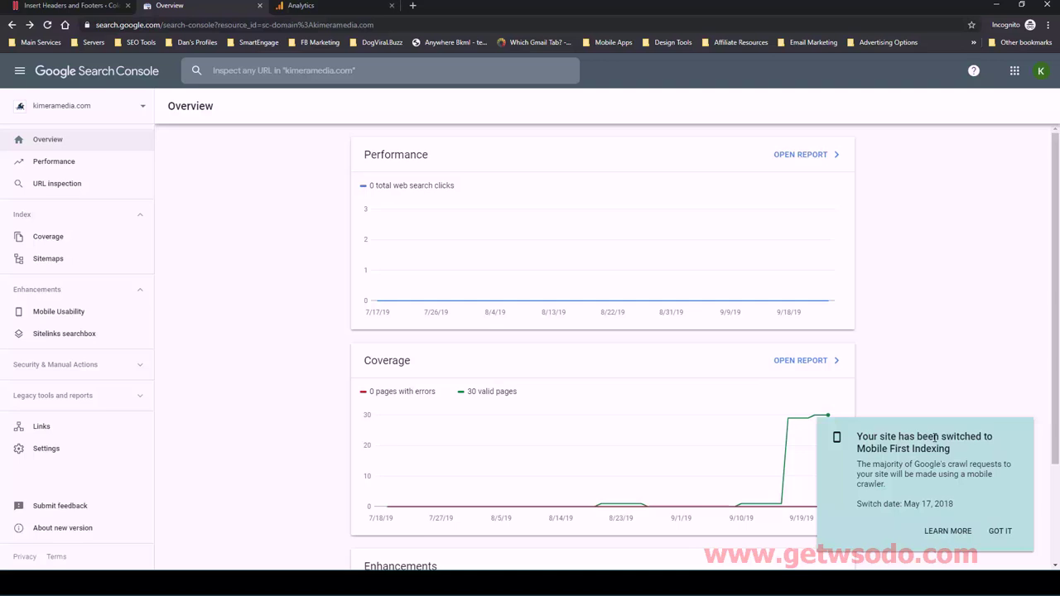
- Dismiss the Mobile First Indexing notice on the Overview with GOT IT
{"action": "left_click_drag", "start_coordinate": [857, 437], "coordinate": [961, 454]}
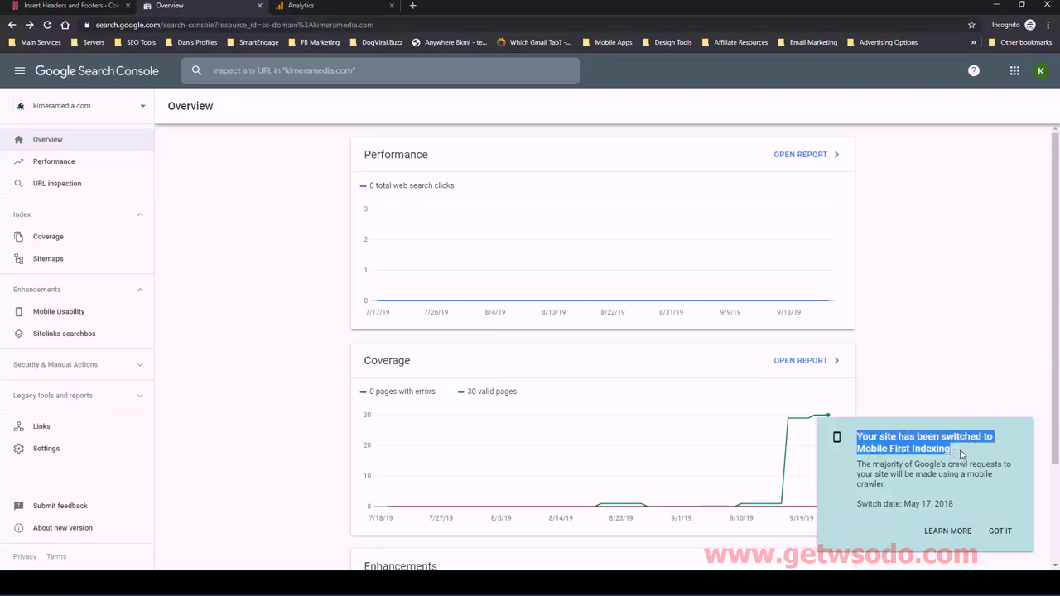
{"action": "left_click", "coordinate": [960, 454]}
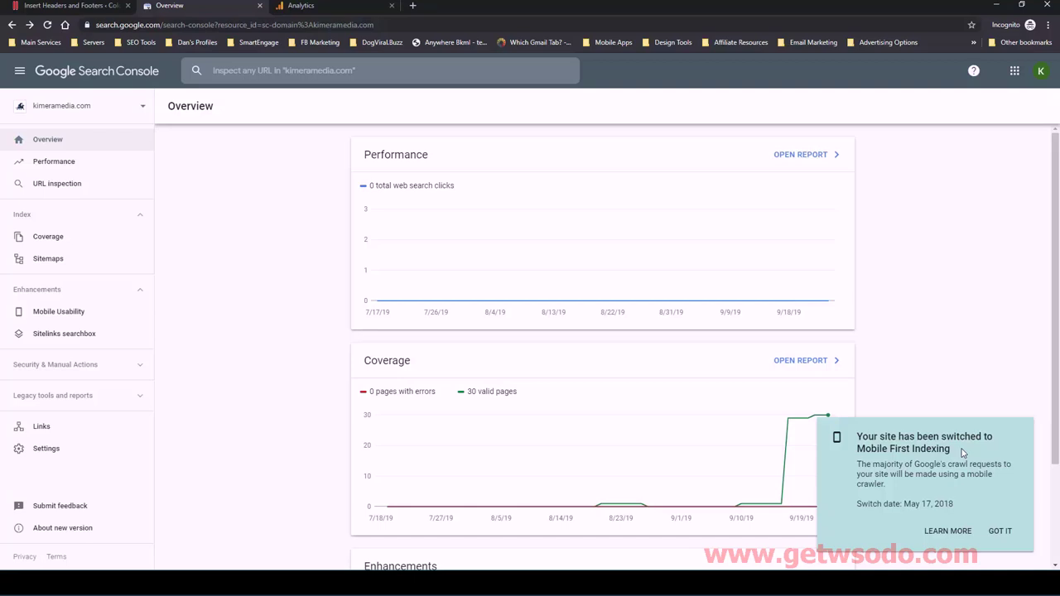
{"action": "left_click", "coordinate": [999, 534]}
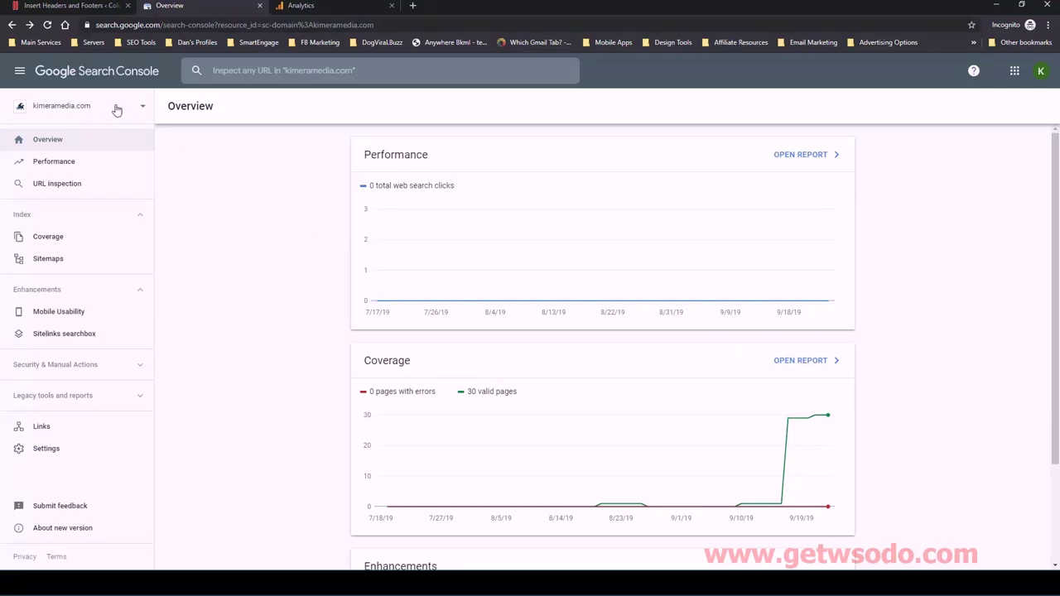
- Add colorbritepainting.com as a Domain property and continue to its DNS verification
{"action": "left_click", "coordinate": [116, 107]}
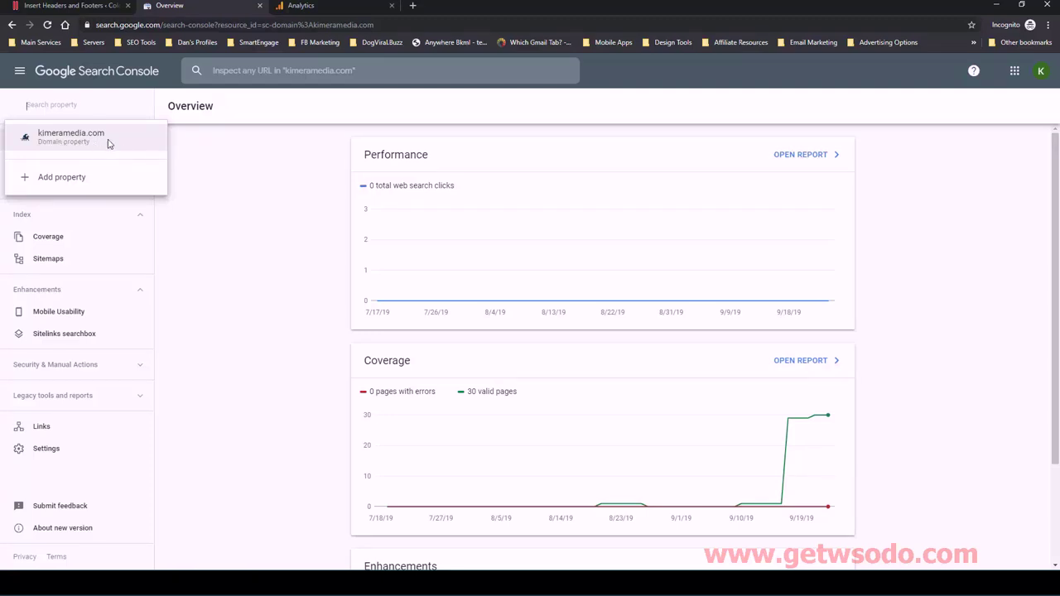
{"action": "left_click", "coordinate": [67, 179]}
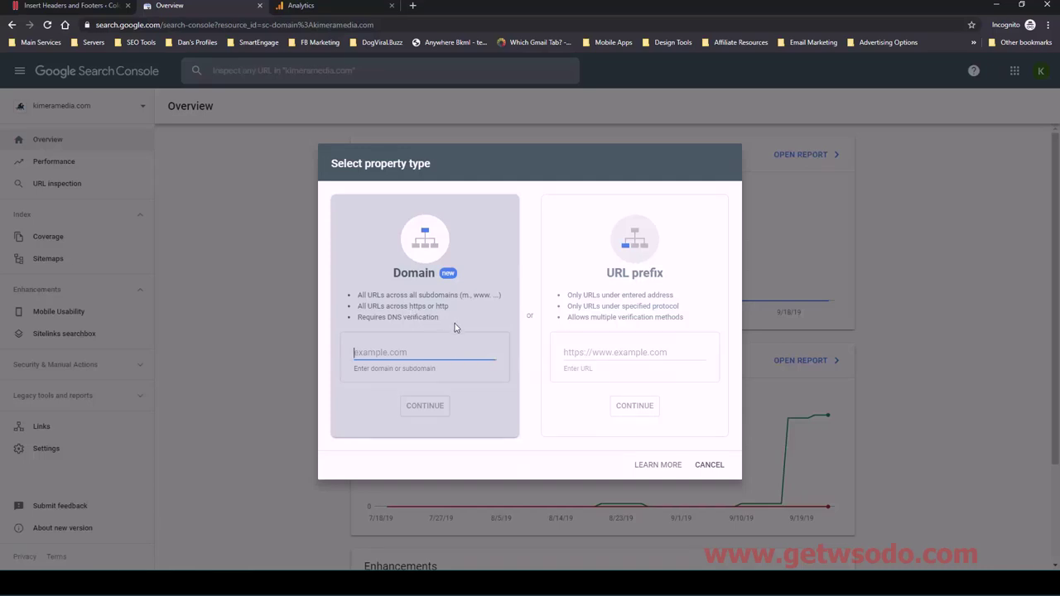
{"action": "left_click_drag", "start_coordinate": [448, 315], "coordinate": [434, 309]}
{"action": "double_click", "coordinate": [418, 308]}
{"action": "left_click", "coordinate": [447, 313]}
{"action": "type", "text": "colorbrite"}
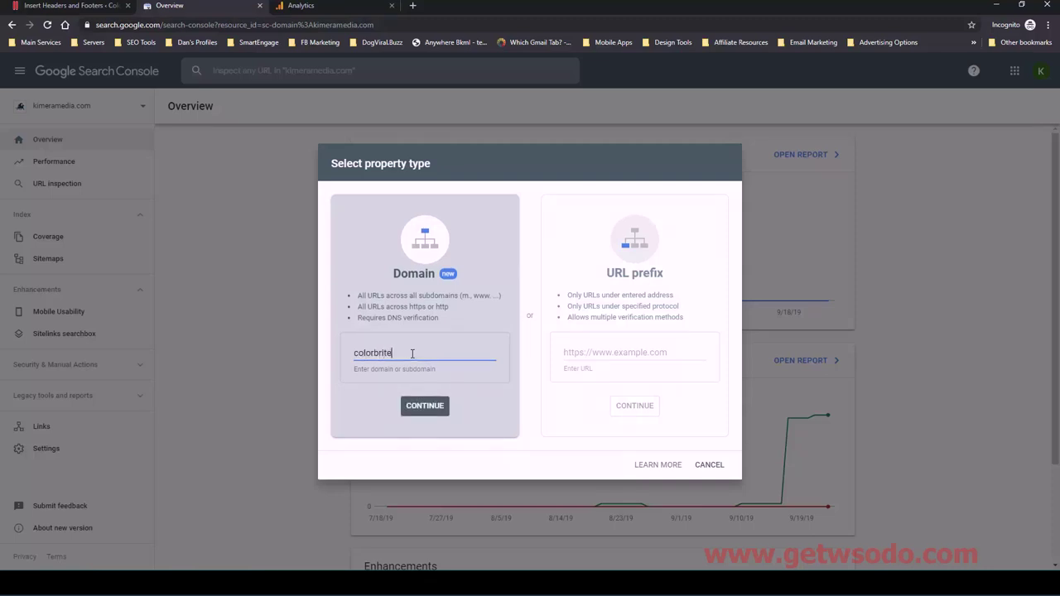
{"action": "type", "text": "painting.com"}
{"action": "left_click", "coordinate": [423, 405]}
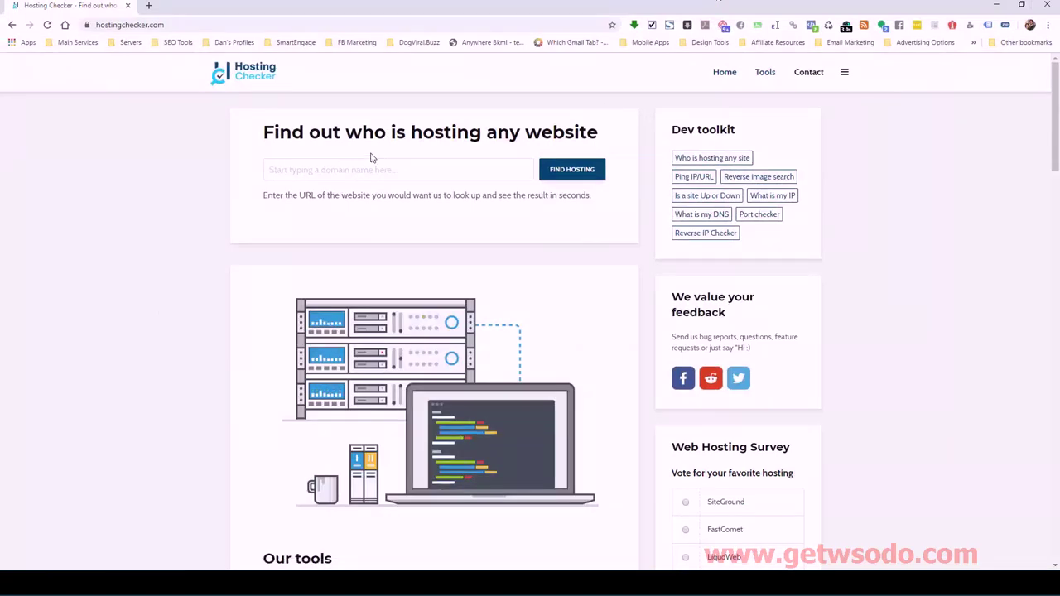
- Look up the hosting for colorbritepainting.com in Hosting Checker
{"action": "left_click", "coordinate": [371, 174]}
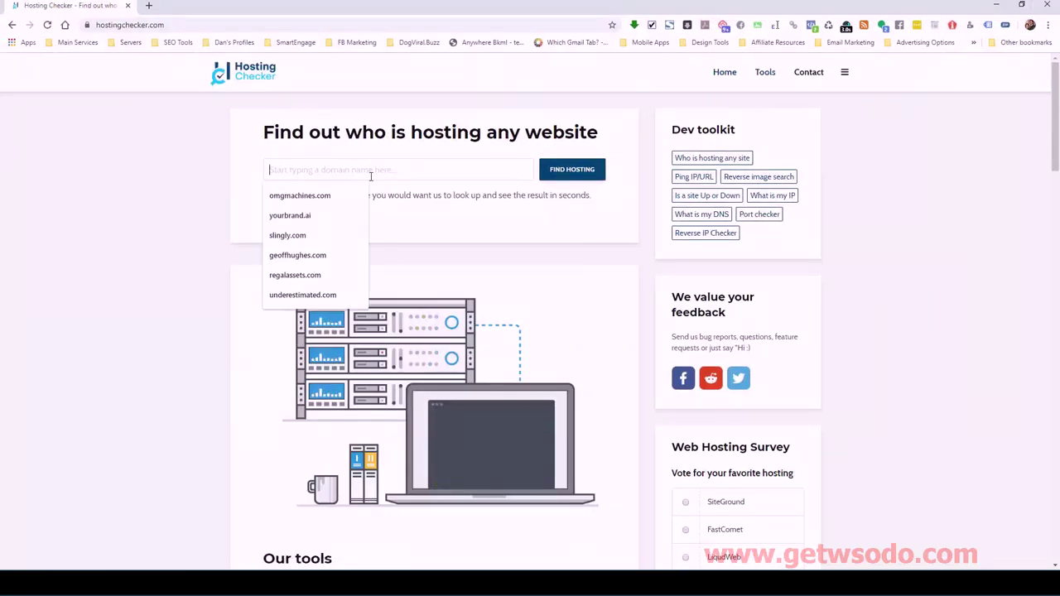
{"action": "type", "text": "colorbir"}
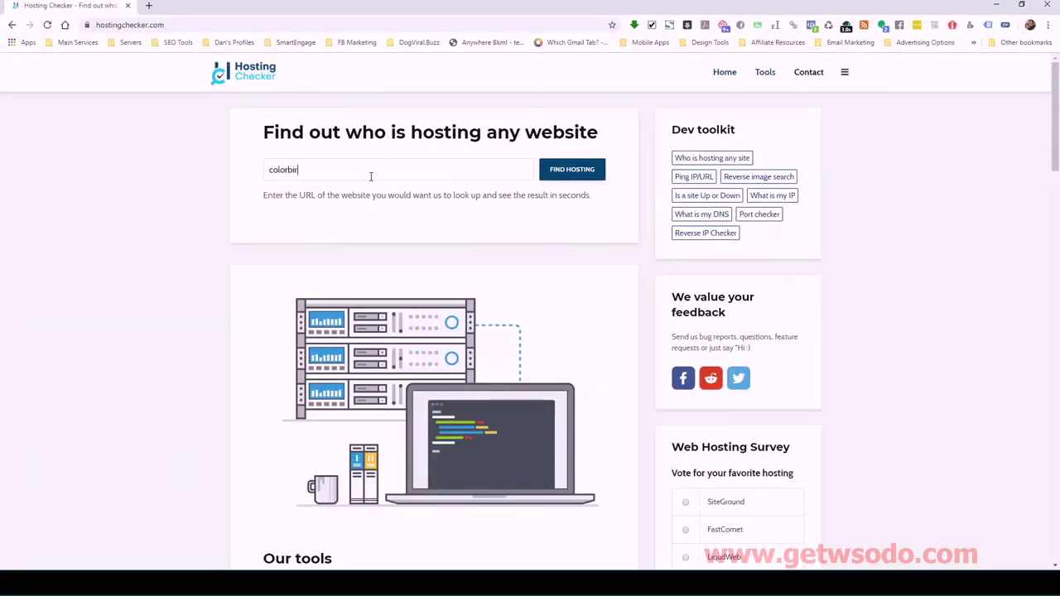
{"action": "key", "text": "BackSpace"}
{"action": "key", "text": "BackSpace"}
{"action": "type", "text": "ritepain"}
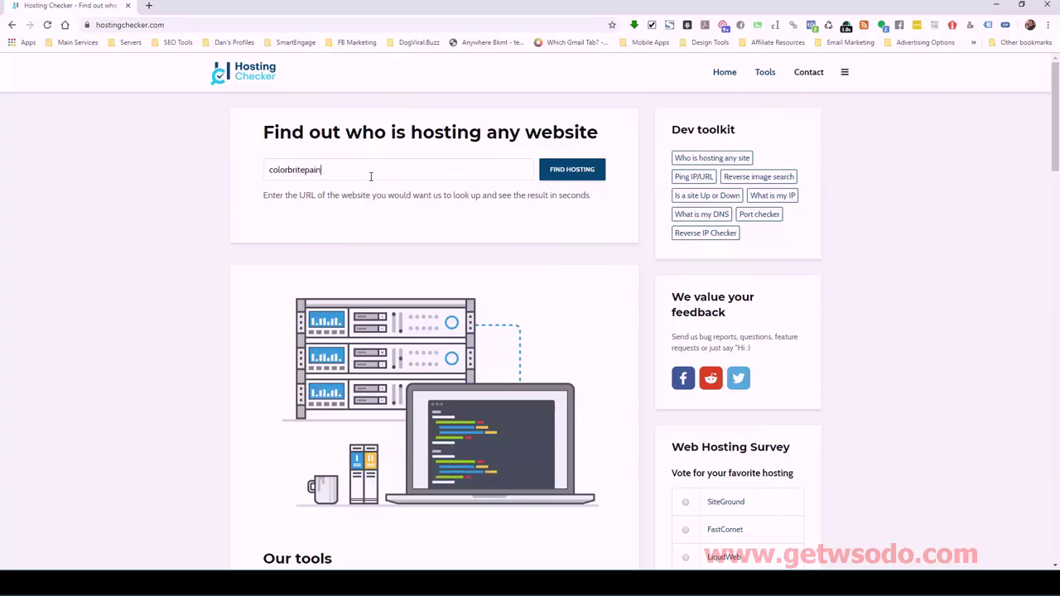
{"action": "type", "text": "ting.com"}
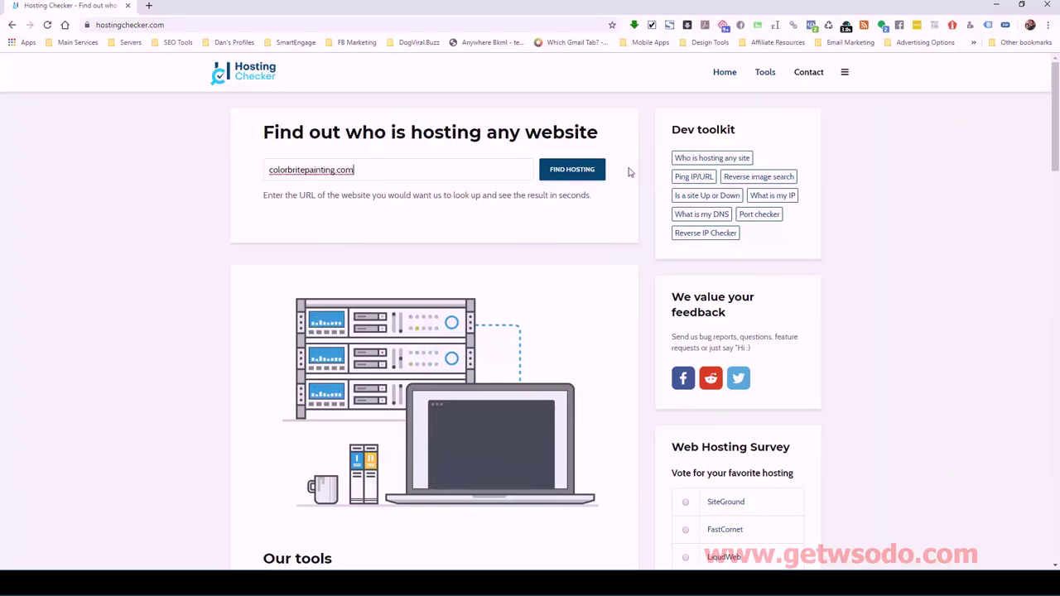
{"action": "left_click", "coordinate": [588, 172]}
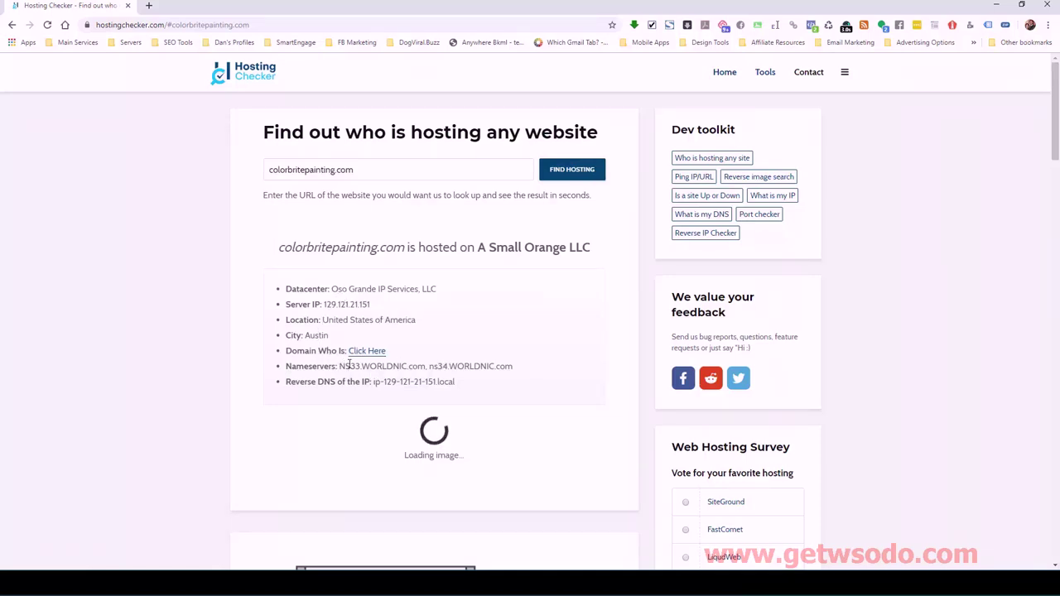
- Review the nameservers and the A Small Orange LLC datacenter, then close Hosting Checker
{"action": "left_click_drag", "start_coordinate": [338, 366], "coordinate": [505, 366]}
{"action": "left_click", "coordinate": [507, 367]}
{"action": "left_click_drag", "start_coordinate": [337, 288], "coordinate": [445, 296]}
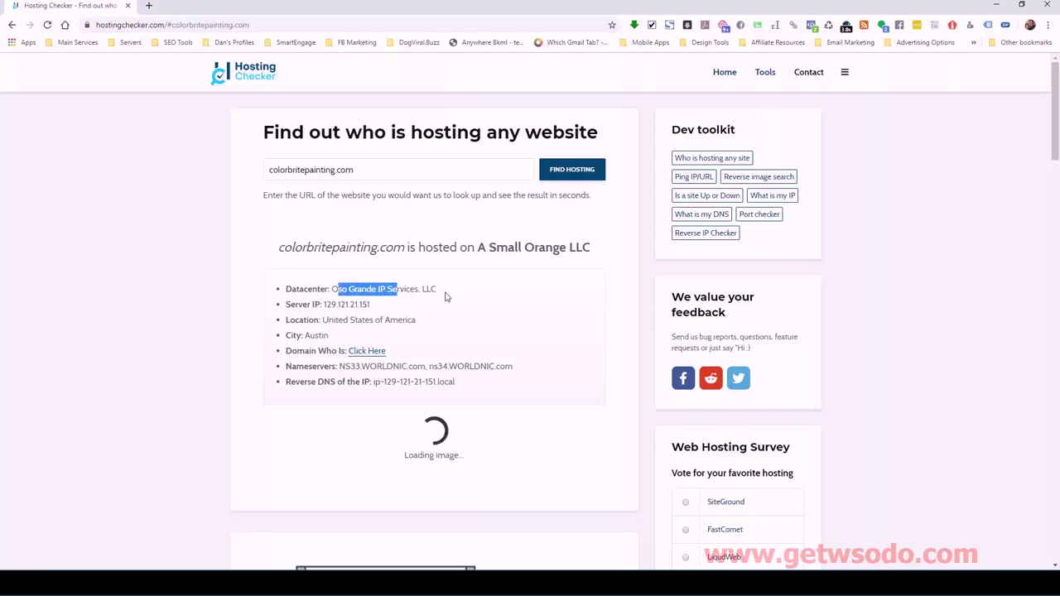
{"action": "left_click", "coordinate": [445, 297]}
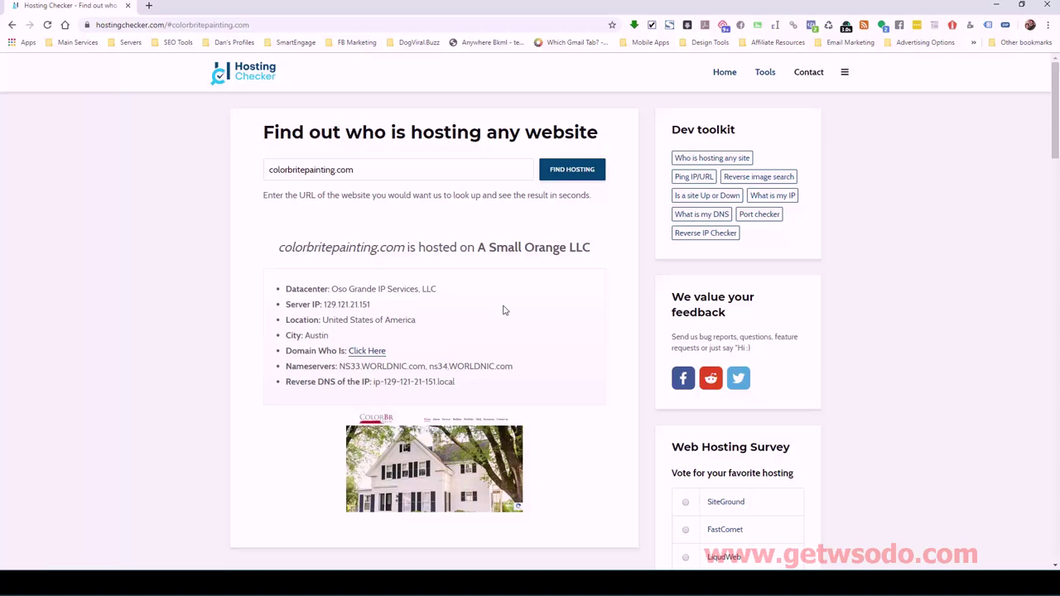
{"action": "left_click", "coordinate": [1046, 5]}
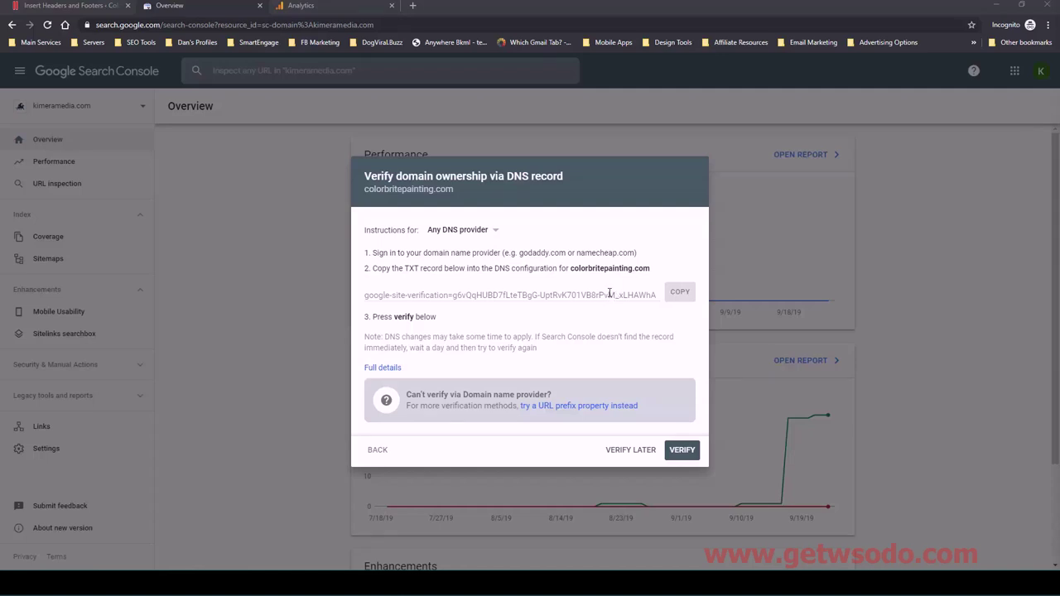
- Copy the DNS TXT verification record and switch to the cPanel - Main tab
{"action": "double_click", "coordinate": [411, 268]}
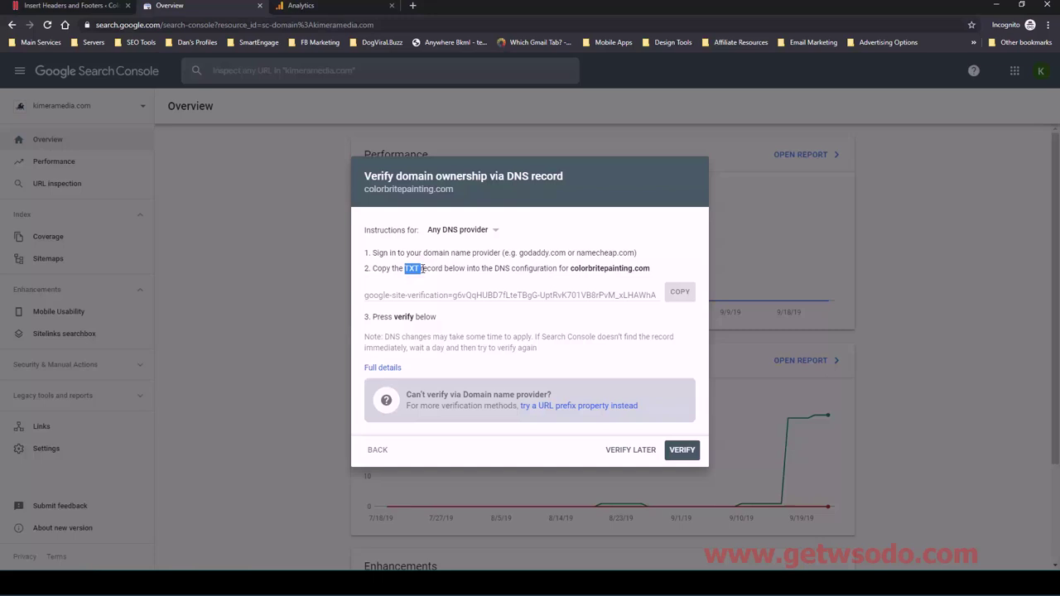
{"action": "left_click", "coordinate": [418, 268]}
{"action": "left_click", "coordinate": [678, 291]}
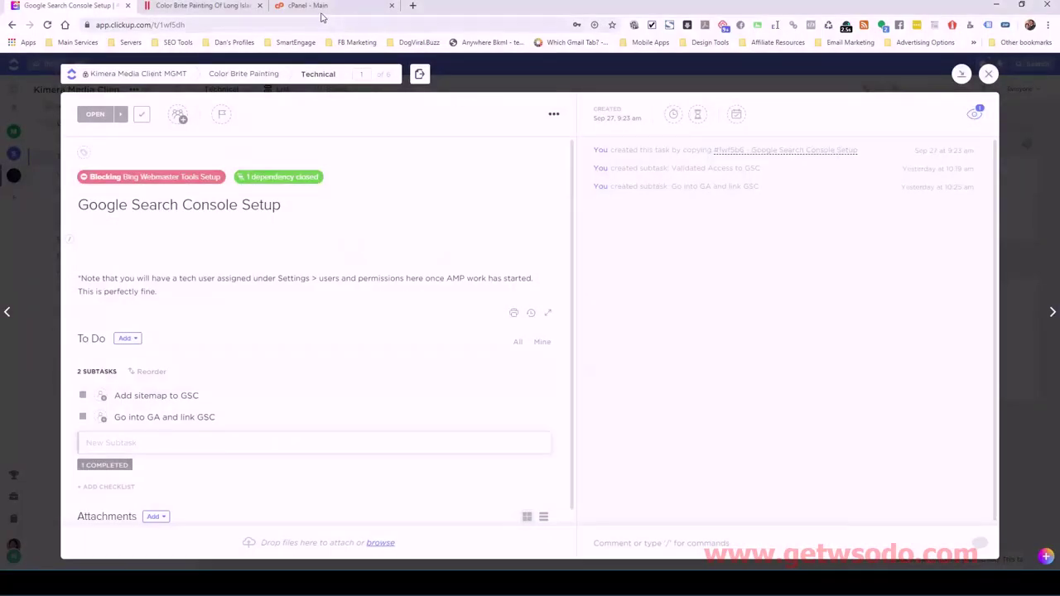
{"action": "left_click", "coordinate": [314, 6]}
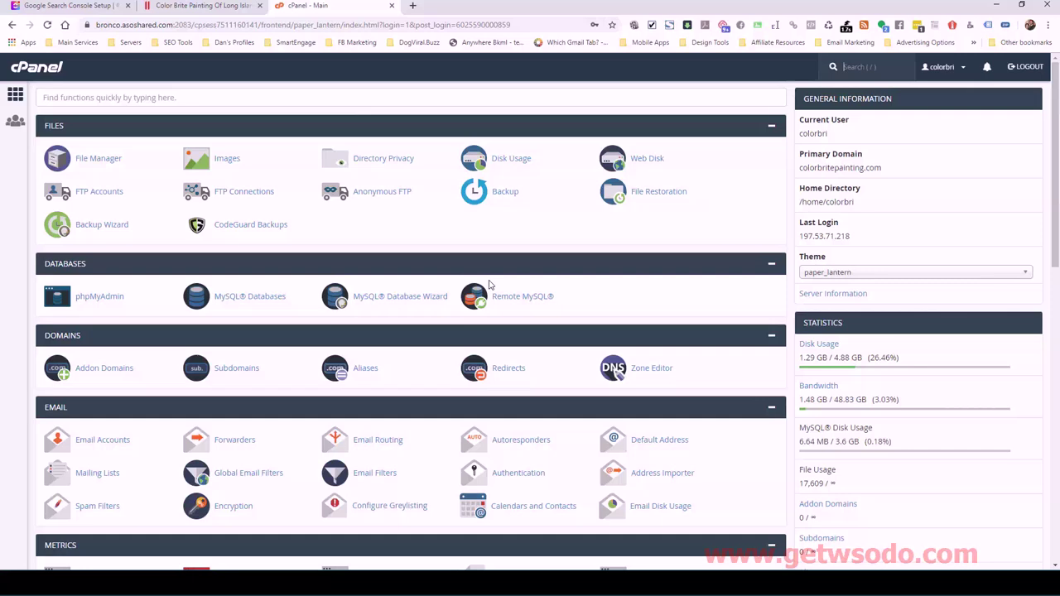
- Search the cPanel page for 'dns' and open Zone Editor under Domains
{"action": "left_click_drag", "start_coordinate": [882, 169], "coordinate": [802, 169]}
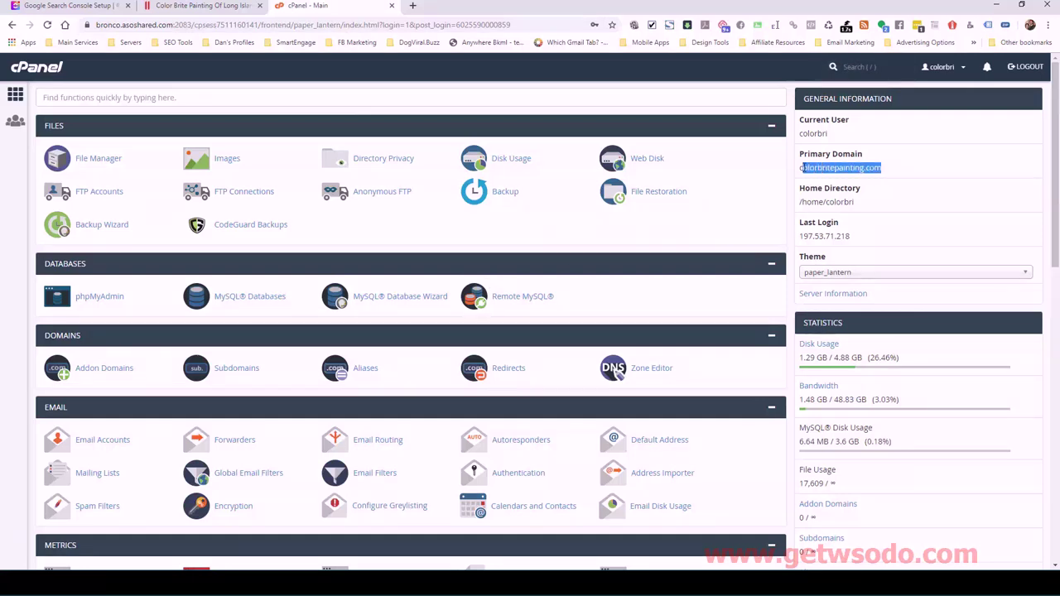
{"action": "left_click", "coordinate": [846, 168]}
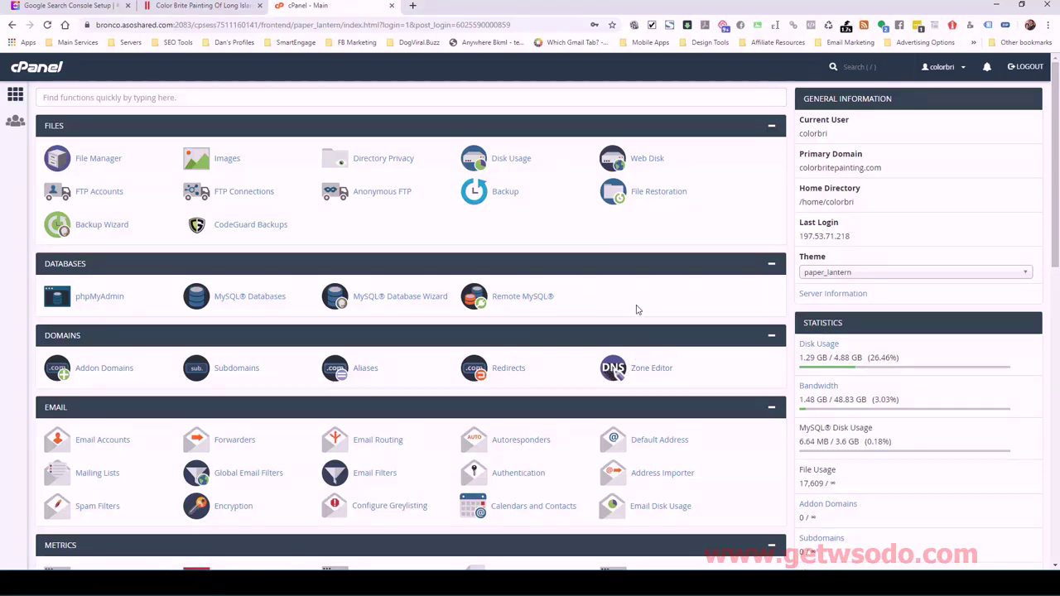
{"action": "key", "text": "ctrl+f"}
{"action": "type", "text": "dns"}
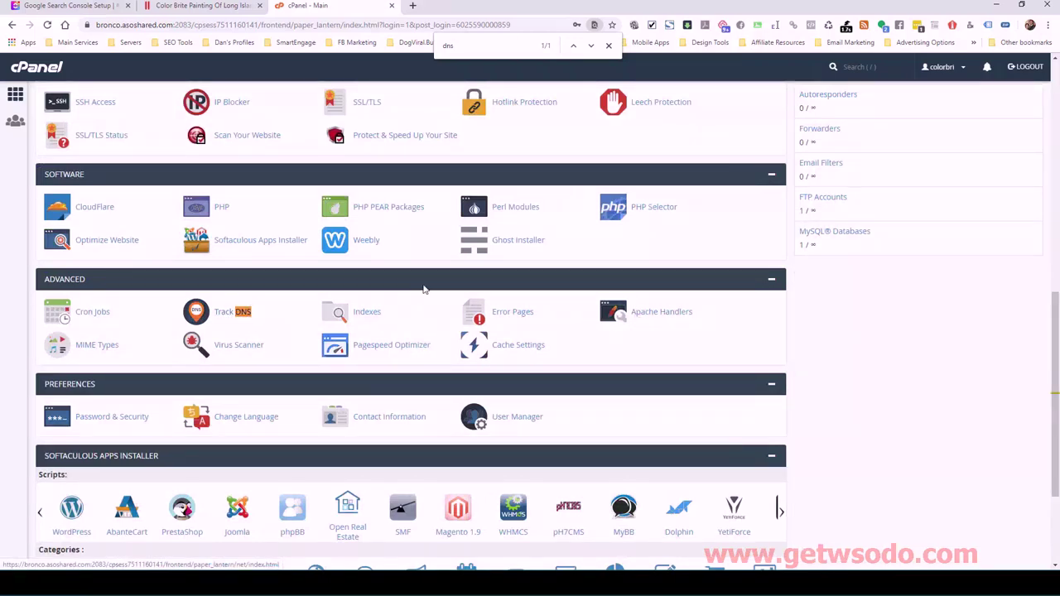
{"action": "left_click", "coordinate": [609, 45]}
{"action": "scroll", "coordinate": [604, 213], "scroll_direction": "up", "scroll_amount": 2}
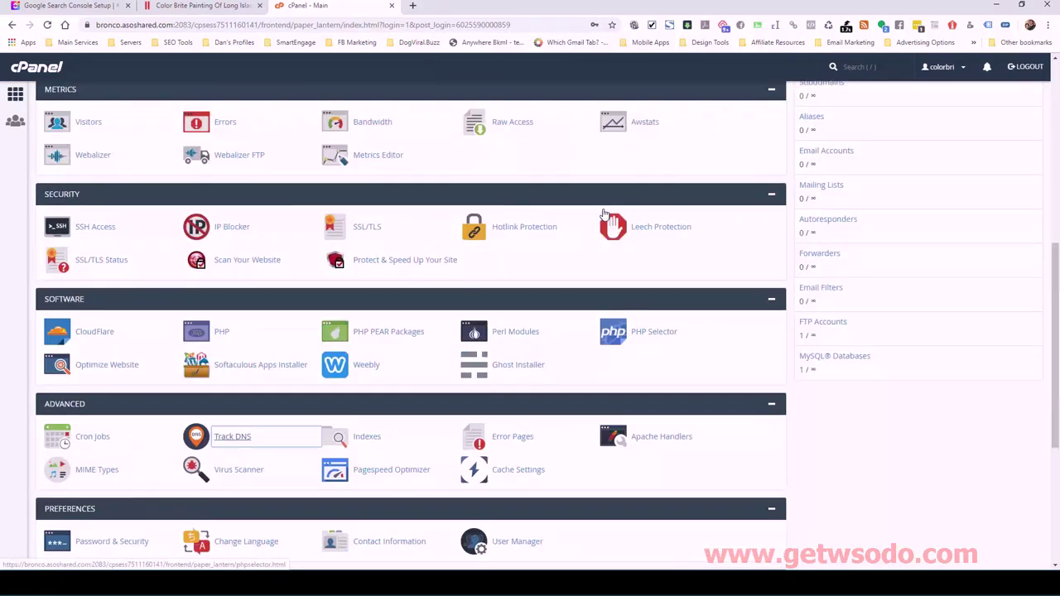
{"action": "scroll", "coordinate": [602, 249], "scroll_direction": "up", "scroll_amount": 6}
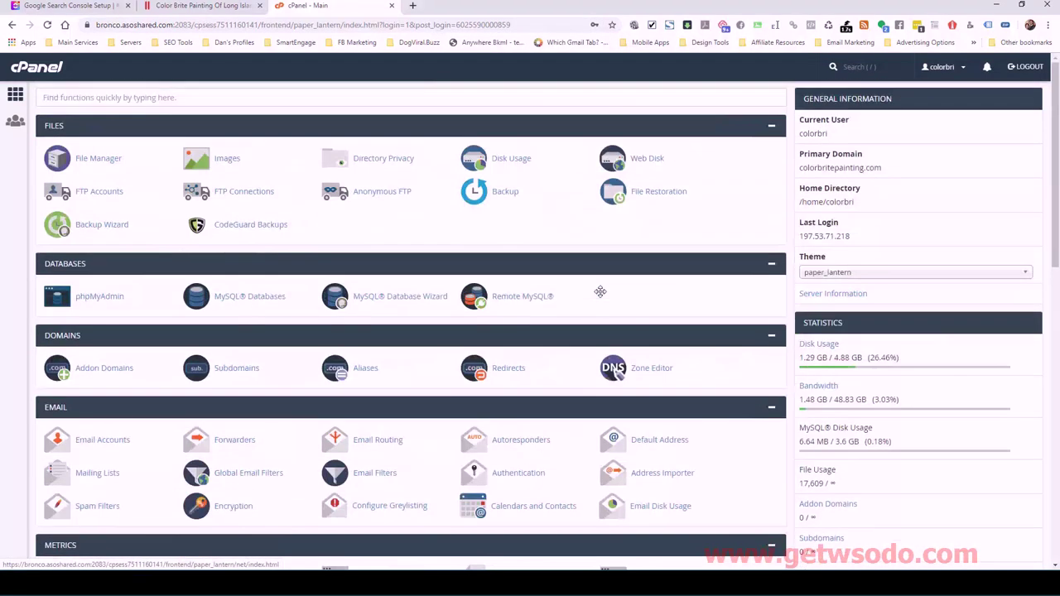
{"action": "left_click", "coordinate": [657, 370]}
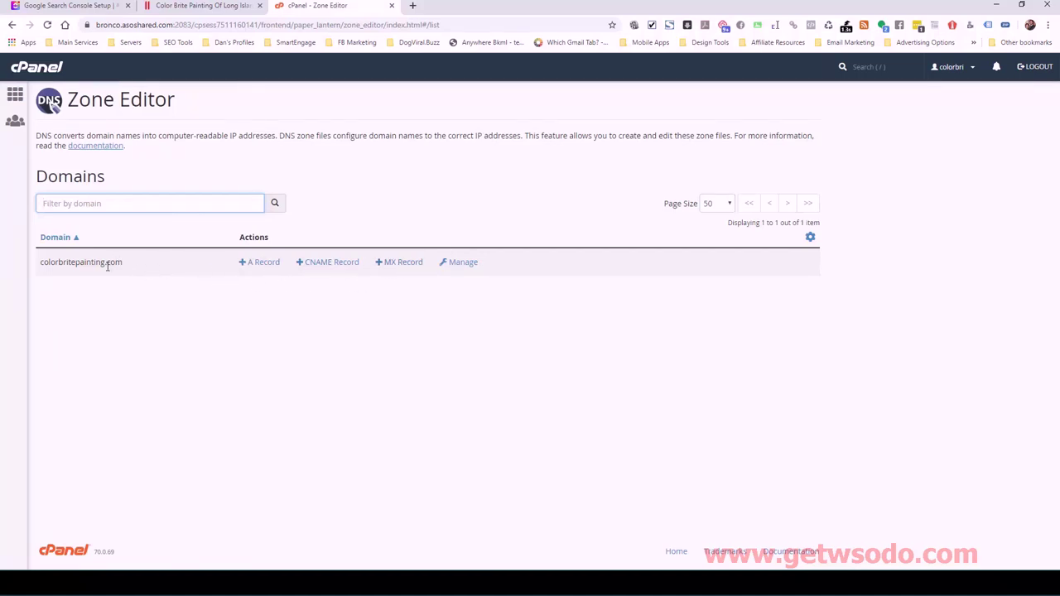
- Manage colorbritepainting.com in Zone Editor to list its 14 zone records
{"action": "left_click_drag", "start_coordinate": [122, 262], "coordinate": [41, 260]}
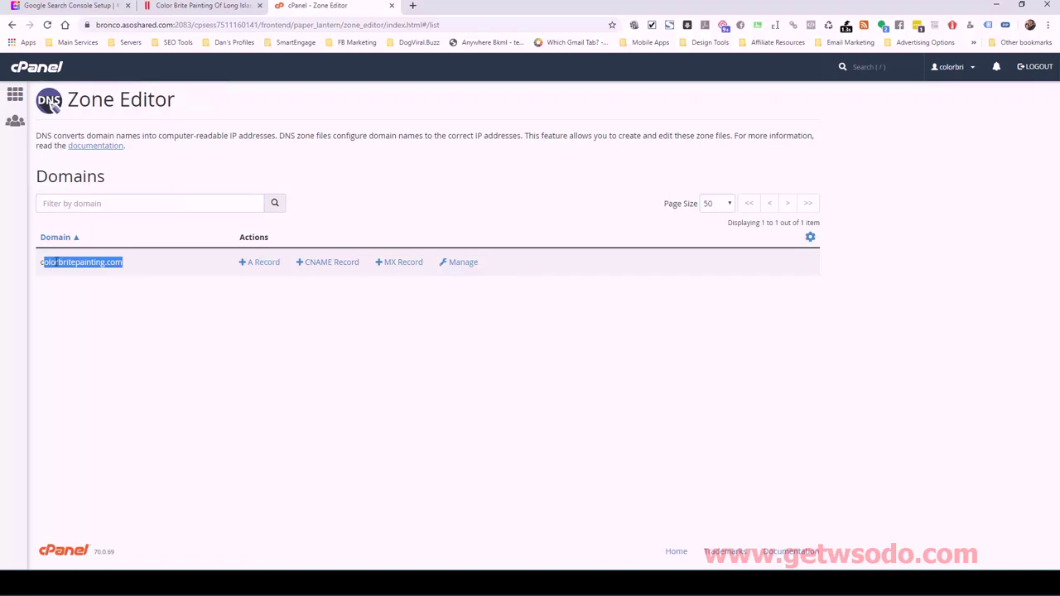
{"action": "left_click", "coordinate": [43, 261]}
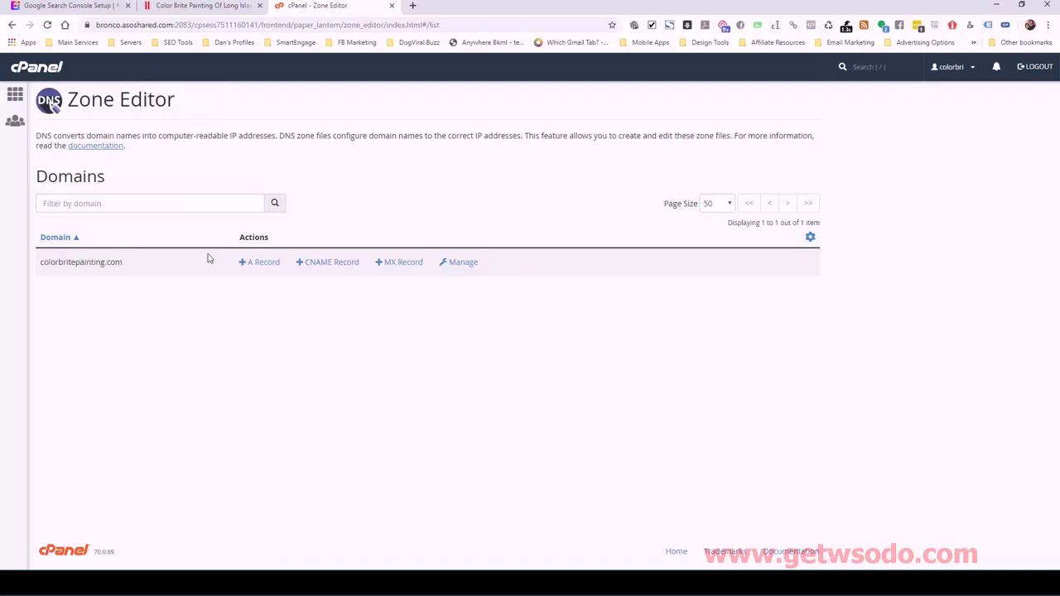
{"action": "left_click", "coordinate": [459, 263]}
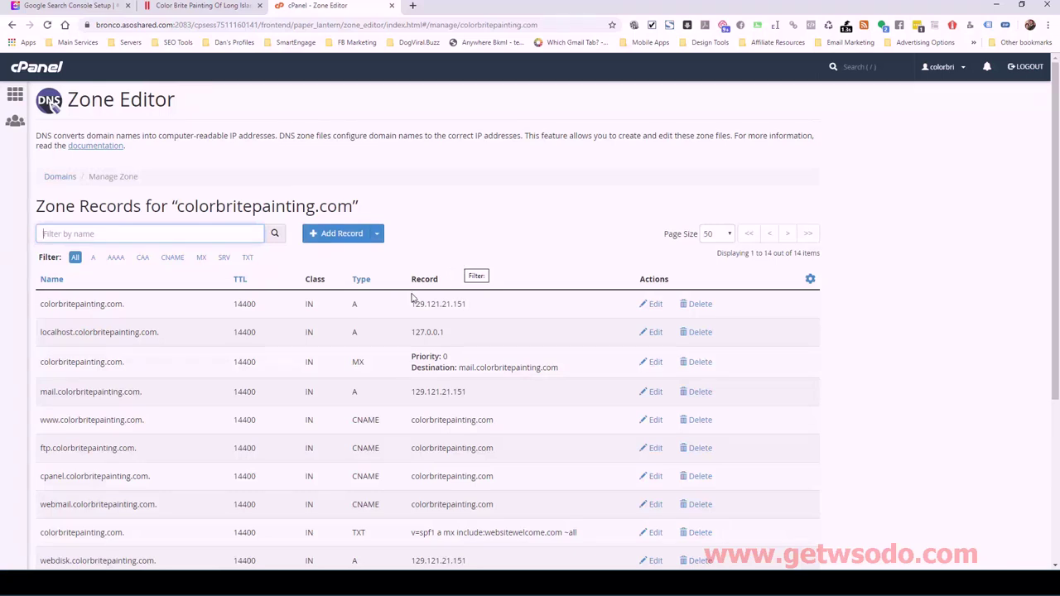
{"action": "scroll", "coordinate": [352, 372], "scroll_direction": "down", "scroll_amount": 1}
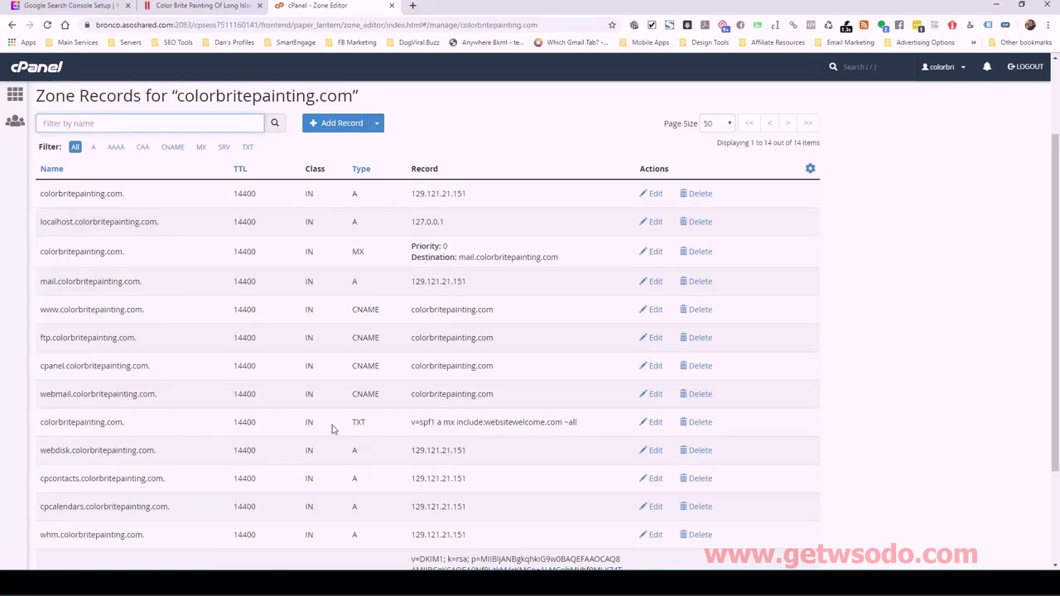
{"action": "scroll", "coordinate": [342, 340], "scroll_direction": "up", "scroll_amount": 1}
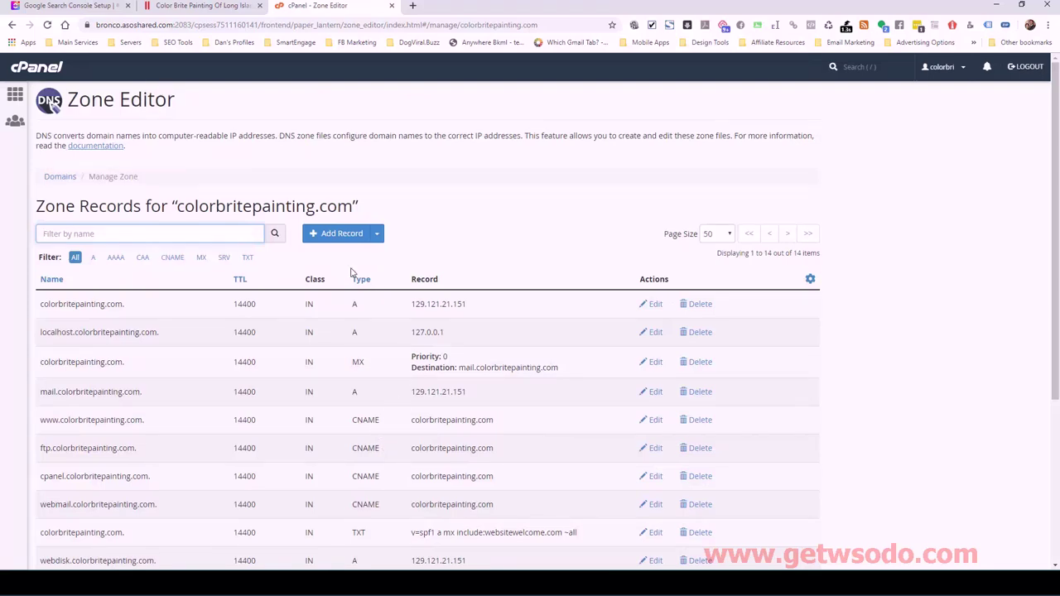
- Start a new DNS record and enter colorbritepainting.com as its name
{"action": "left_click", "coordinate": [329, 236]}
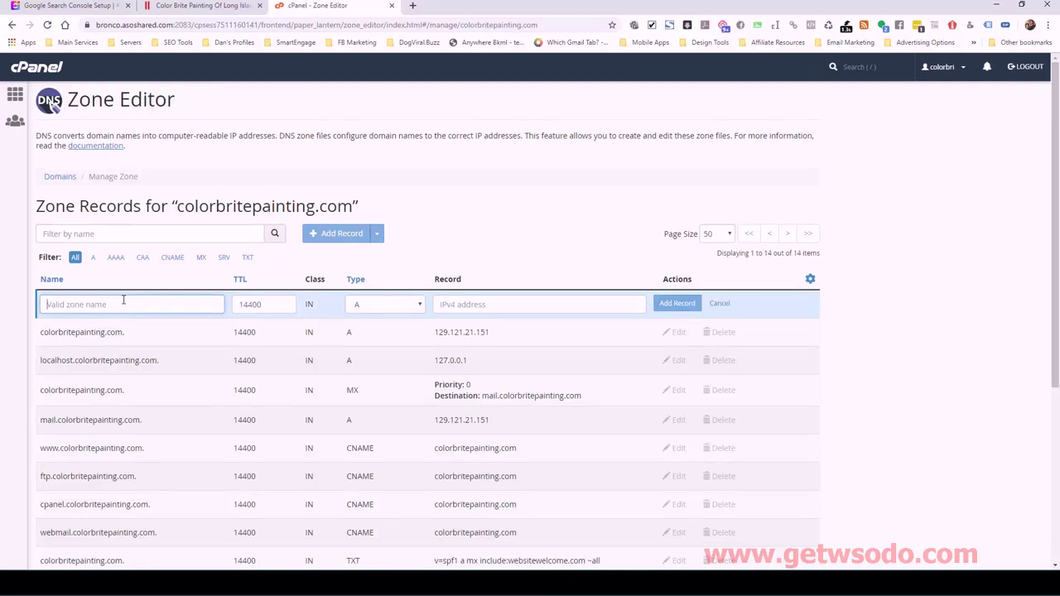
{"action": "type", "text": "col"}
{"action": "type", "text": "ainting.com."}
{"action": "key", "text": "BackSpace"}
{"action": "key", "text": "ctrl+a"}
{"action": "type", "text": "@"}
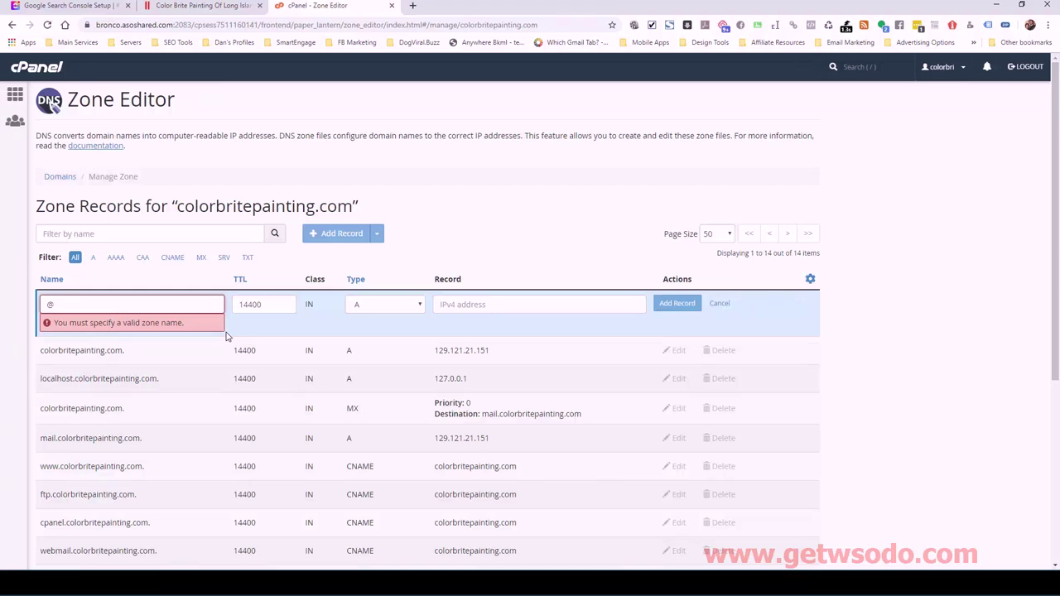
{"action": "key", "text": "Tab"}
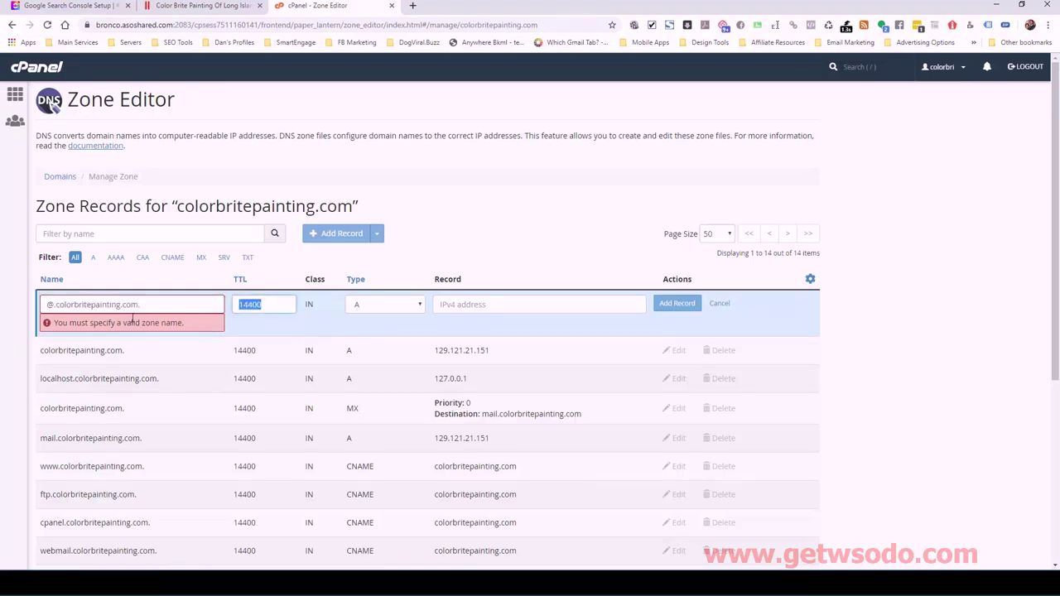
{"action": "left_click", "coordinate": [145, 304]}
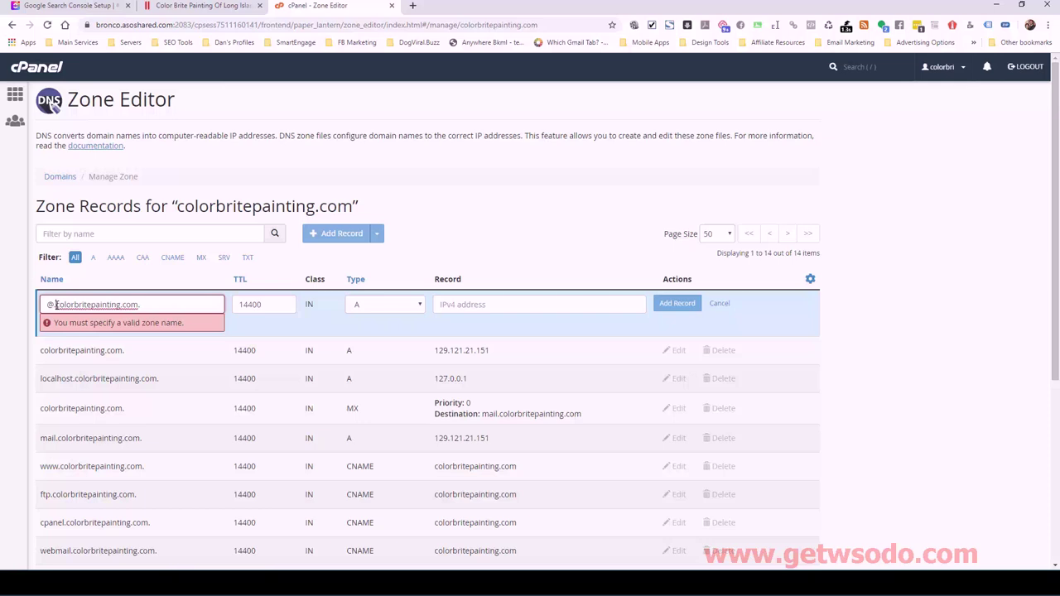
{"action": "left_click_drag", "start_coordinate": [56, 305], "coordinate": [43, 303]}
{"action": "key", "text": "BackSpace"}
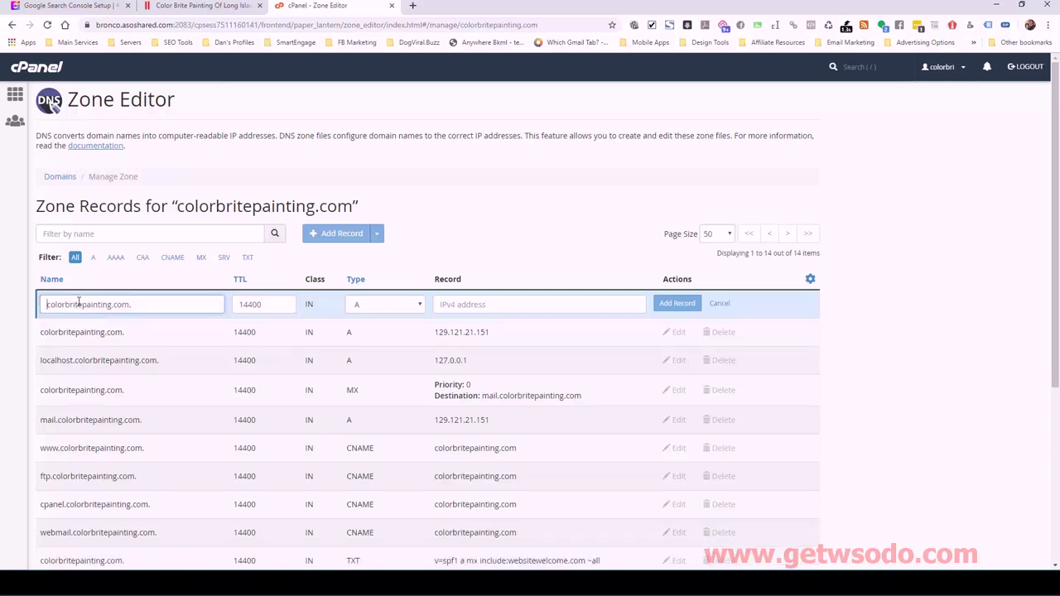
{"action": "left_click", "coordinate": [130, 304]}
{"action": "key", "text": "BackSpace"}
{"action": "left_click", "coordinate": [267, 304]}
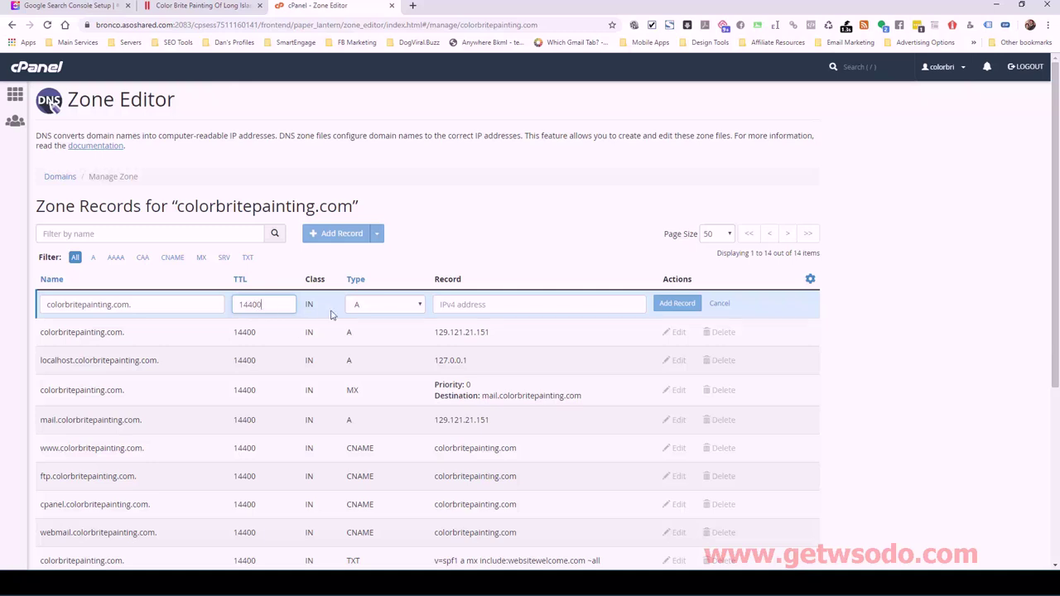
- Make the record type TXT, paste the Google site-verification string, and save it
{"action": "left_click", "coordinate": [374, 306]}
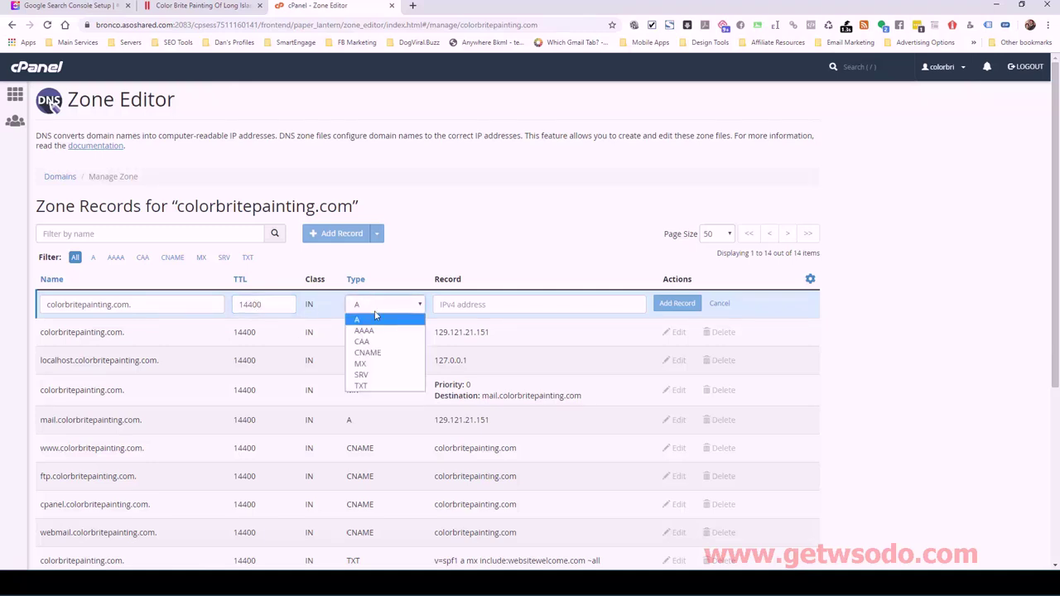
{"action": "left_click", "coordinate": [376, 386]}
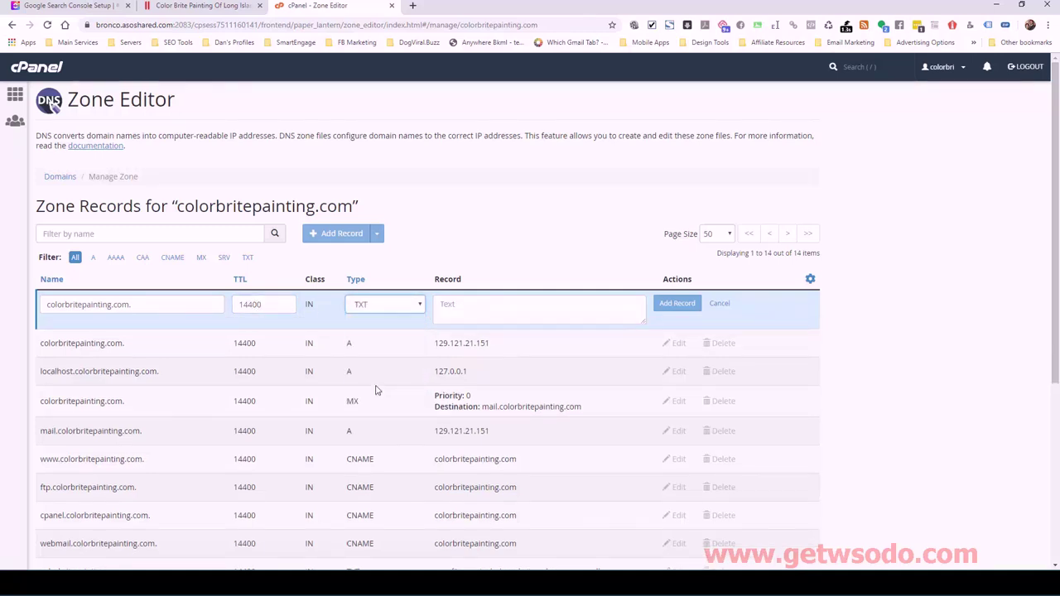
{"action": "left_click", "coordinate": [472, 303]}
{"action": "right_click", "coordinate": [471, 303]}
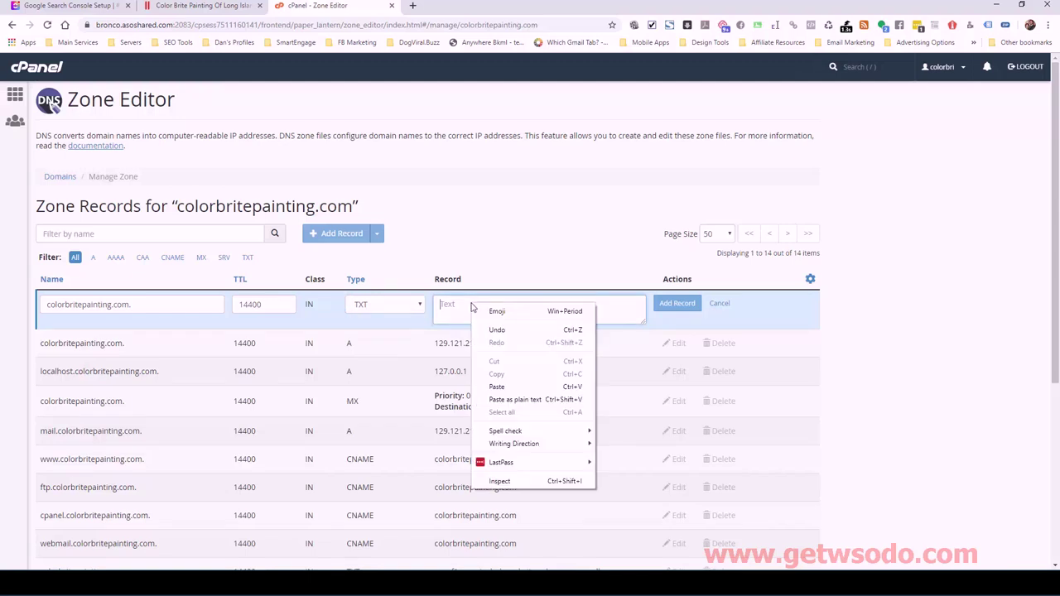
{"action": "left_click", "coordinate": [500, 387]}
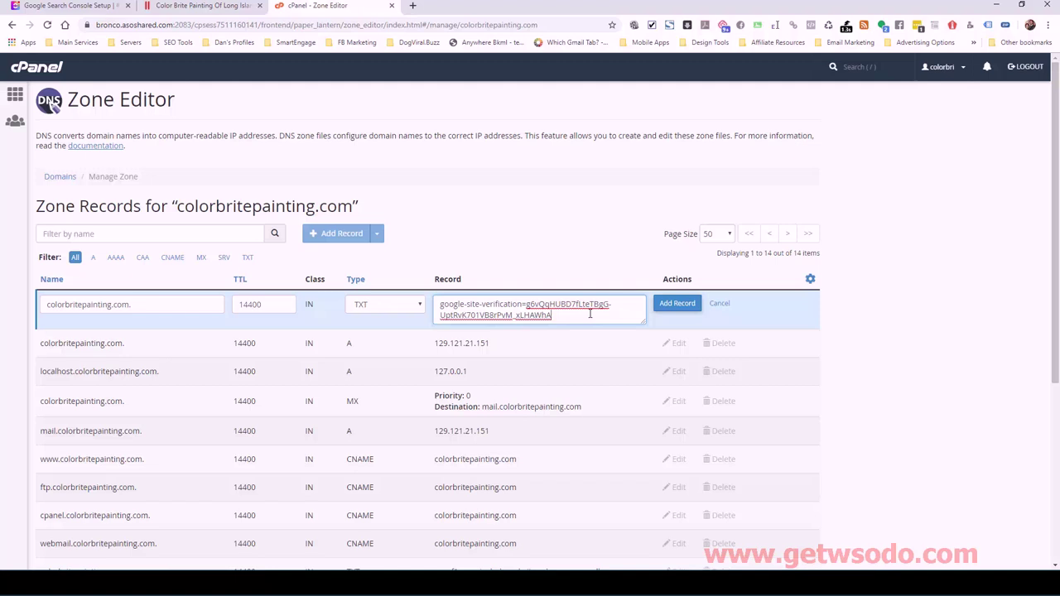
{"action": "left_click", "coordinate": [674, 305]}
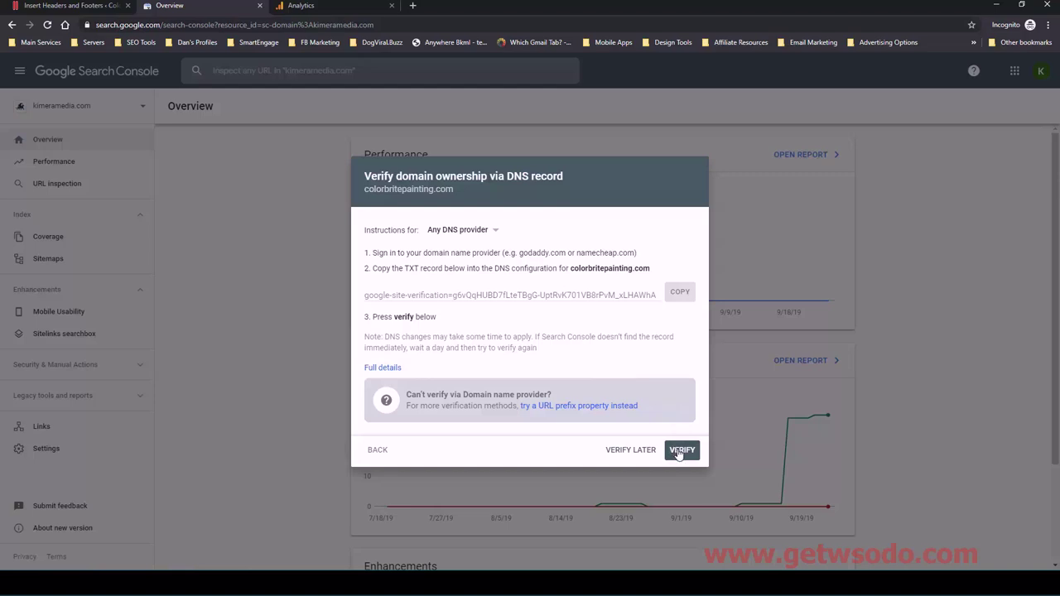
- Run VERIFY on the DNS record and dismiss the verification failure message
{"action": "left_click", "coordinate": [678, 453]}
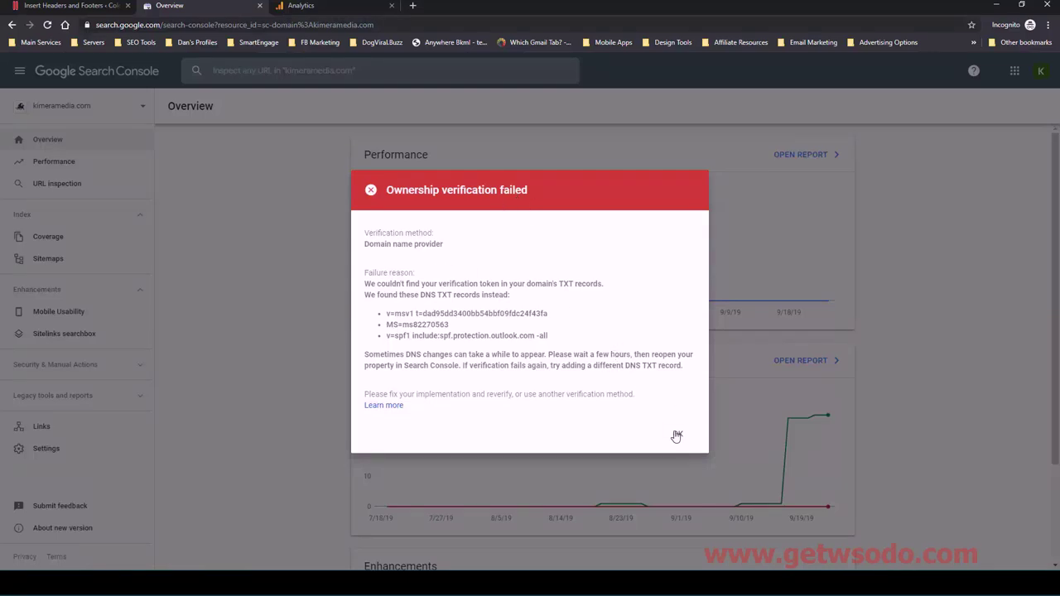
{"action": "left_click", "coordinate": [676, 436]}
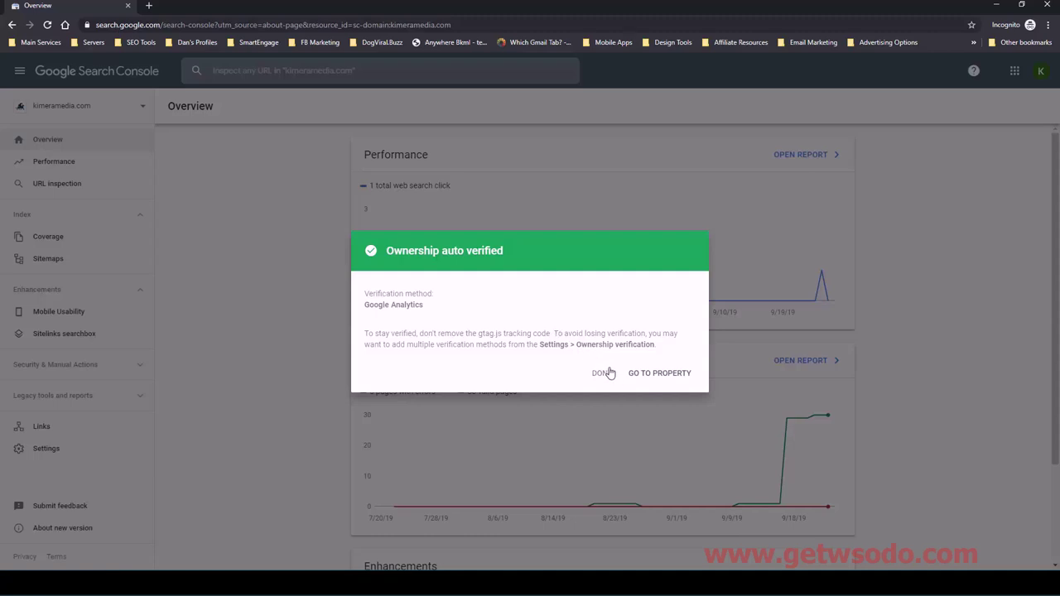
{"action": "left_click", "coordinate": [637, 373]}
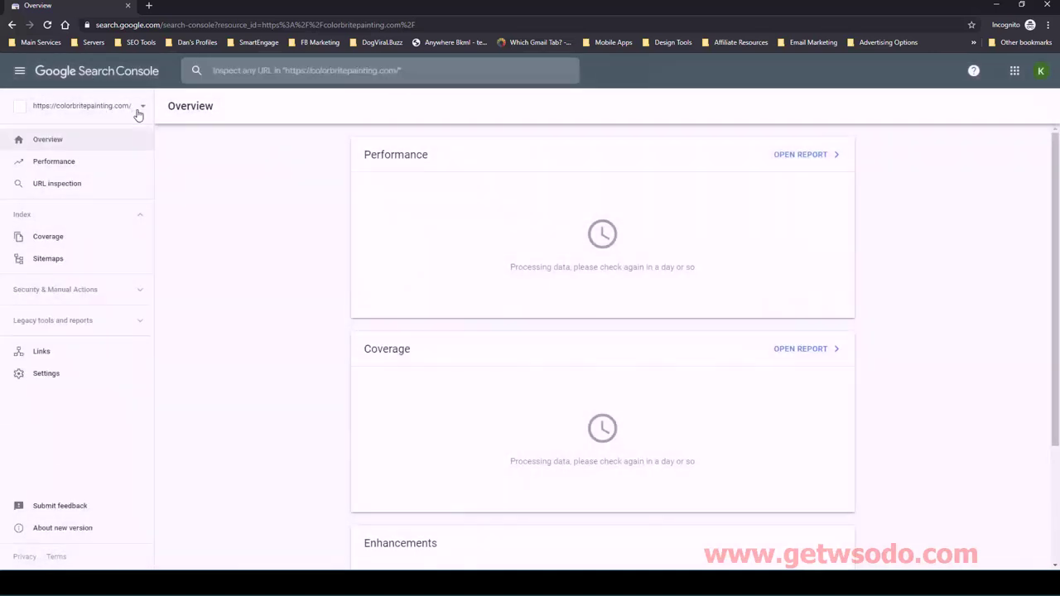
{"action": "left_click", "coordinate": [139, 111]}
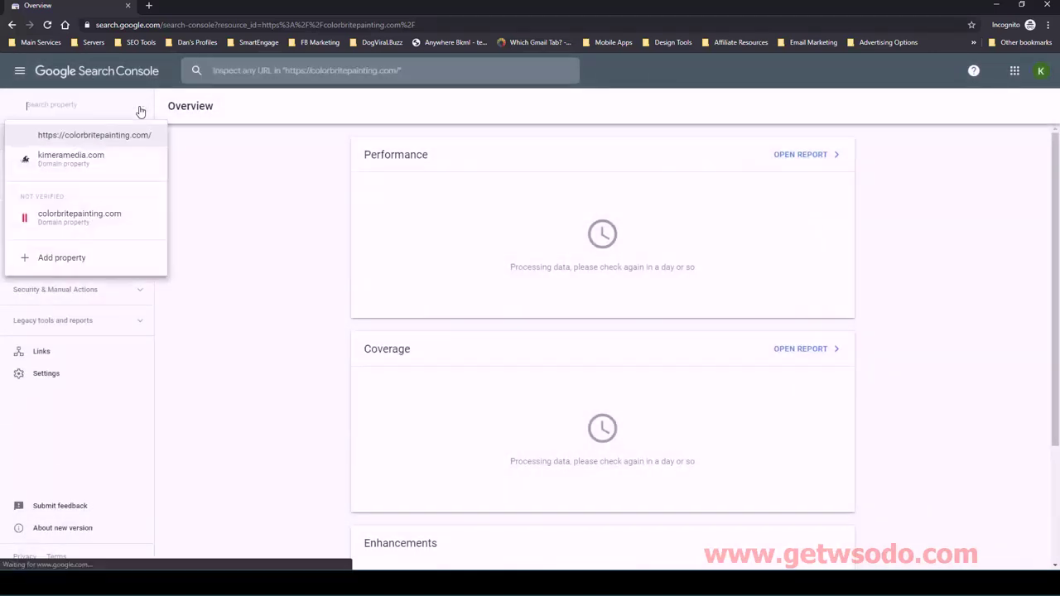
{"action": "left_click", "coordinate": [90, 135]}
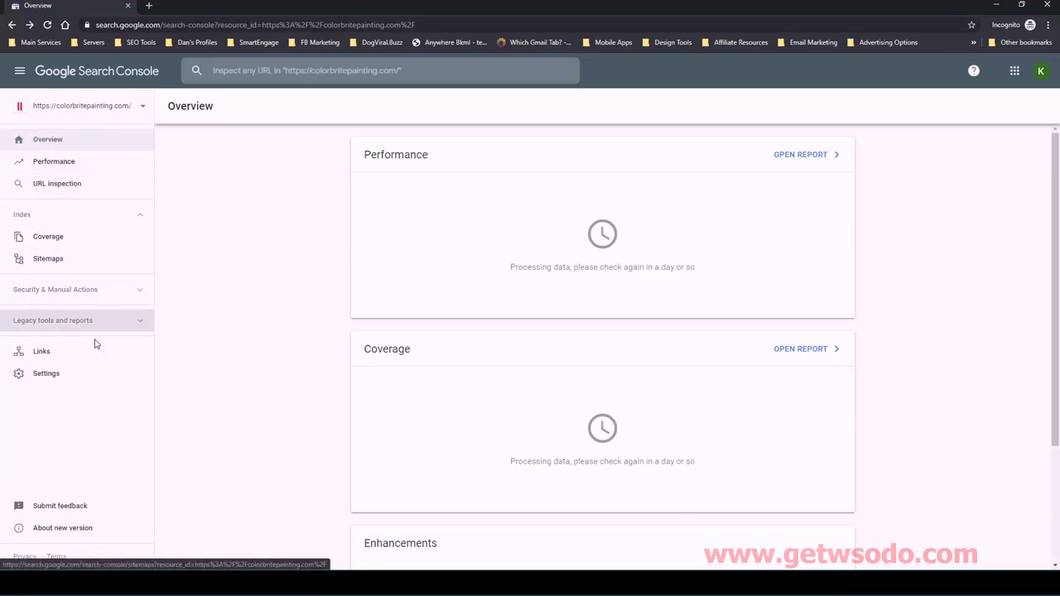
{"action": "left_click", "coordinate": [46, 373]}
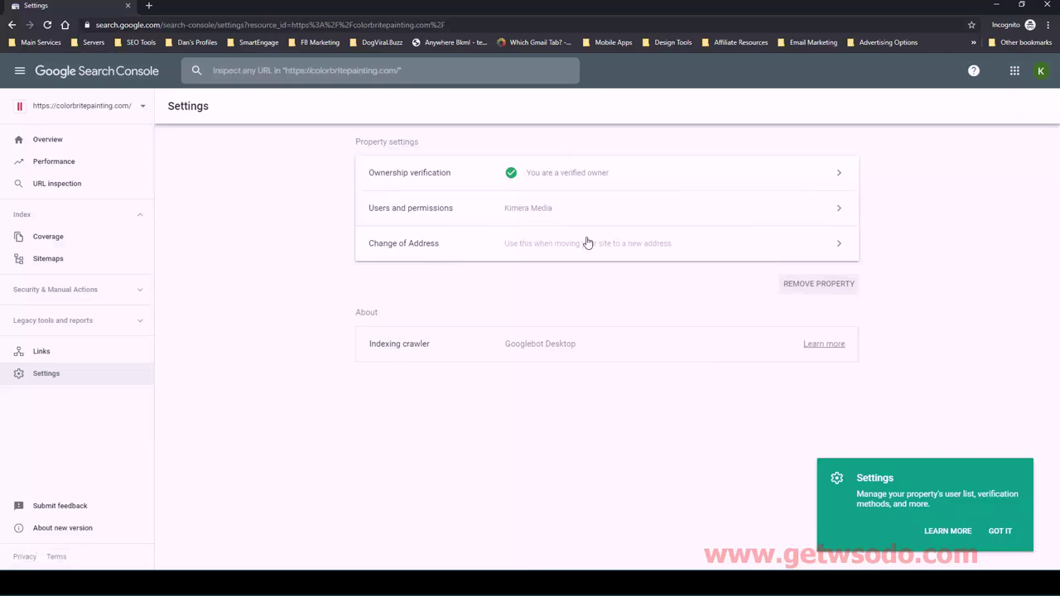
{"action": "left_click", "coordinate": [634, 174]}
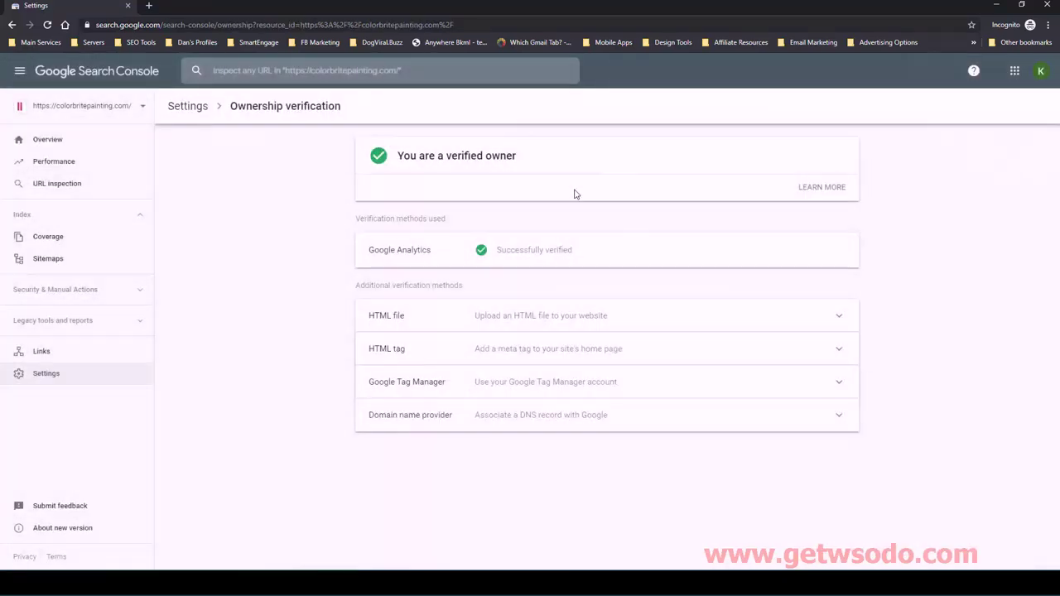
{"action": "key", "text": "alt+Left"}
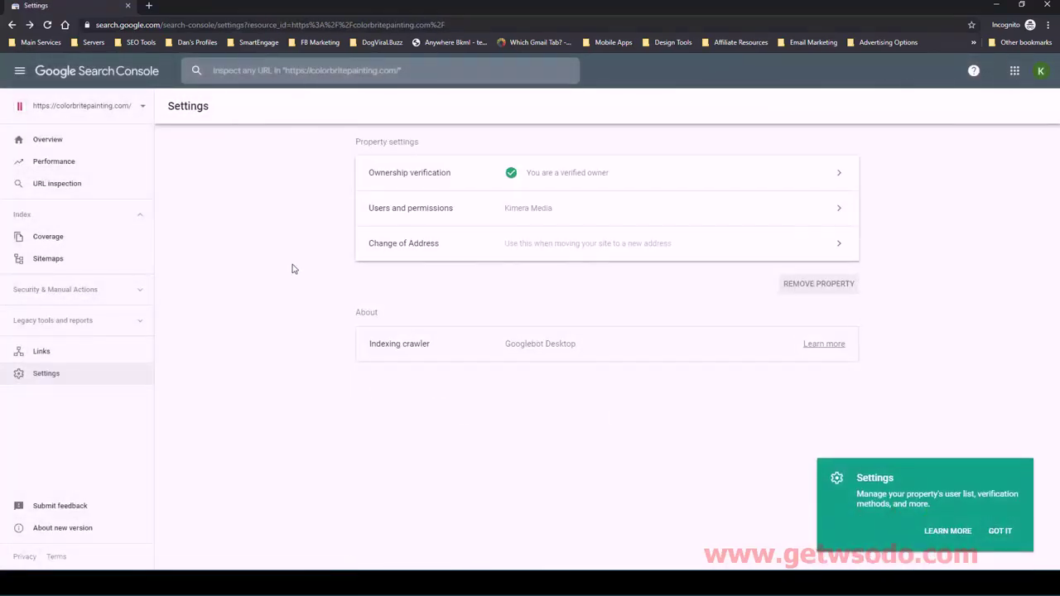
{"action": "left_click", "coordinate": [100, 112]}
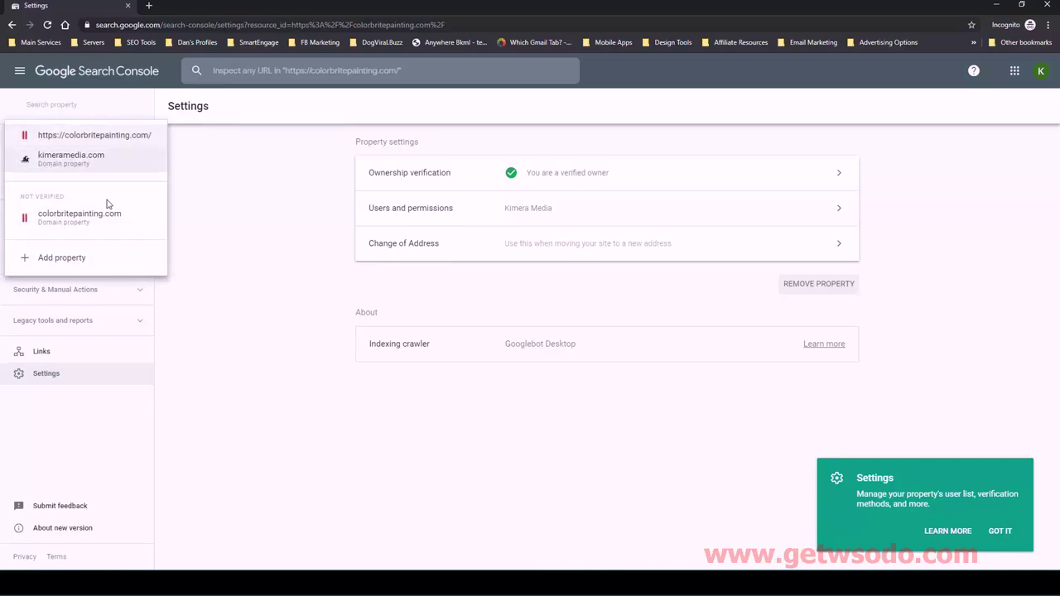
{"action": "left_click", "coordinate": [83, 261]}
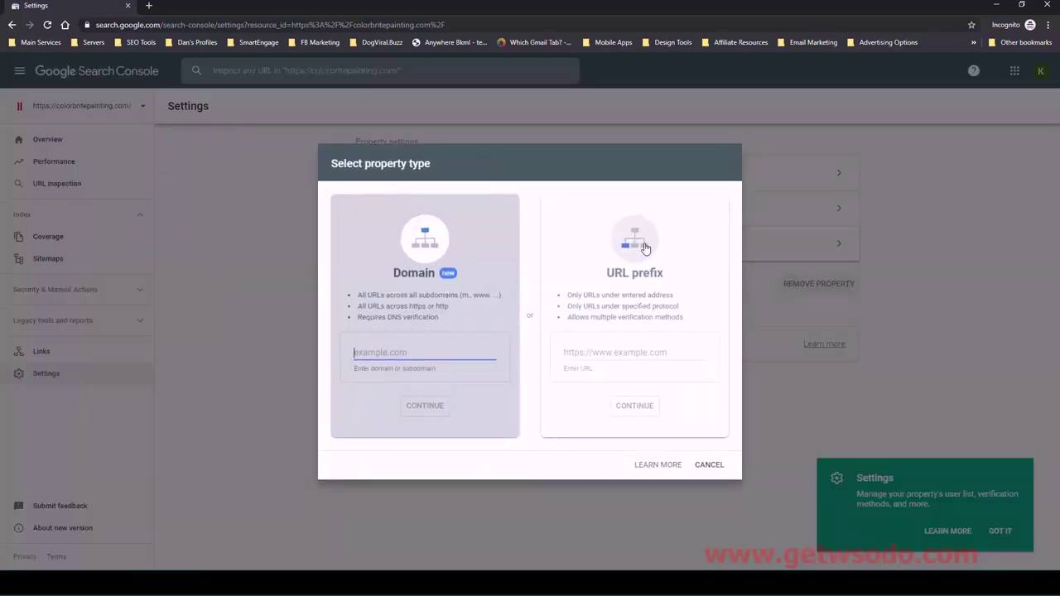
{"action": "left_click", "coordinate": [615, 354]}
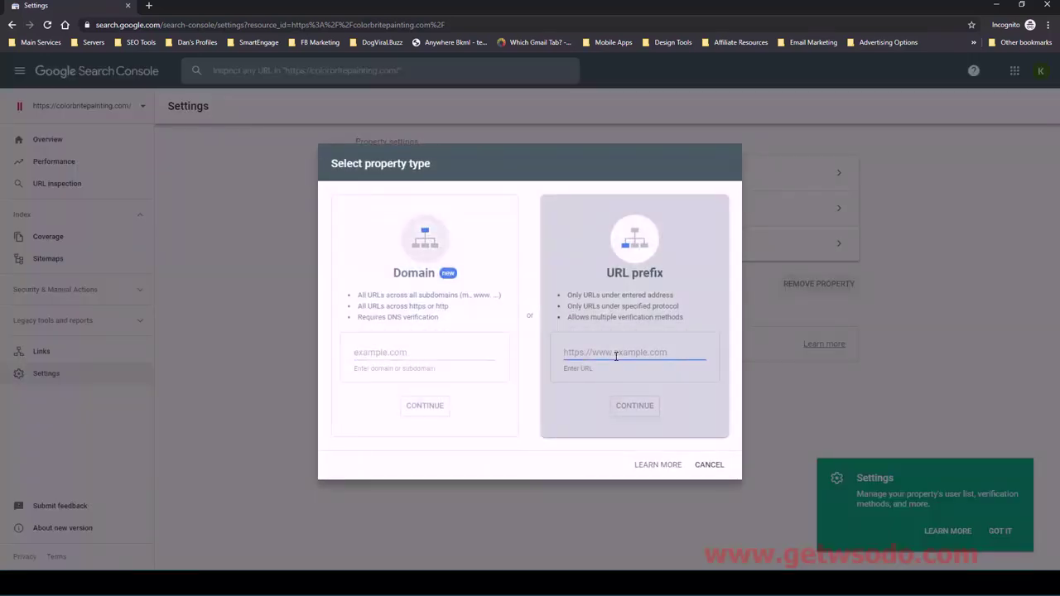
{"action": "type", "text": "https://colorbr"}
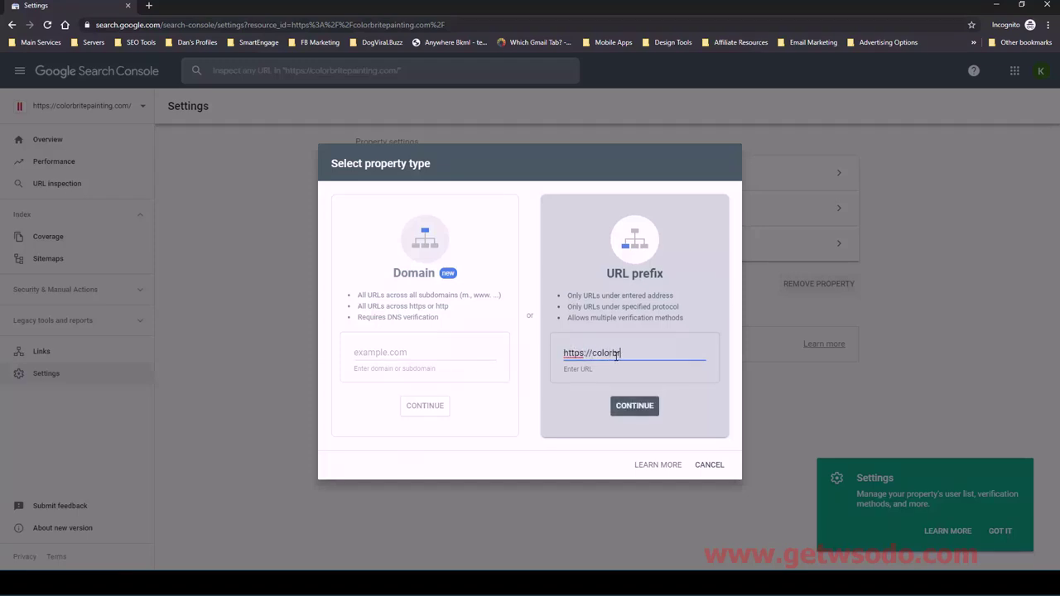
{"action": "type", "text": "itepainting.com"}
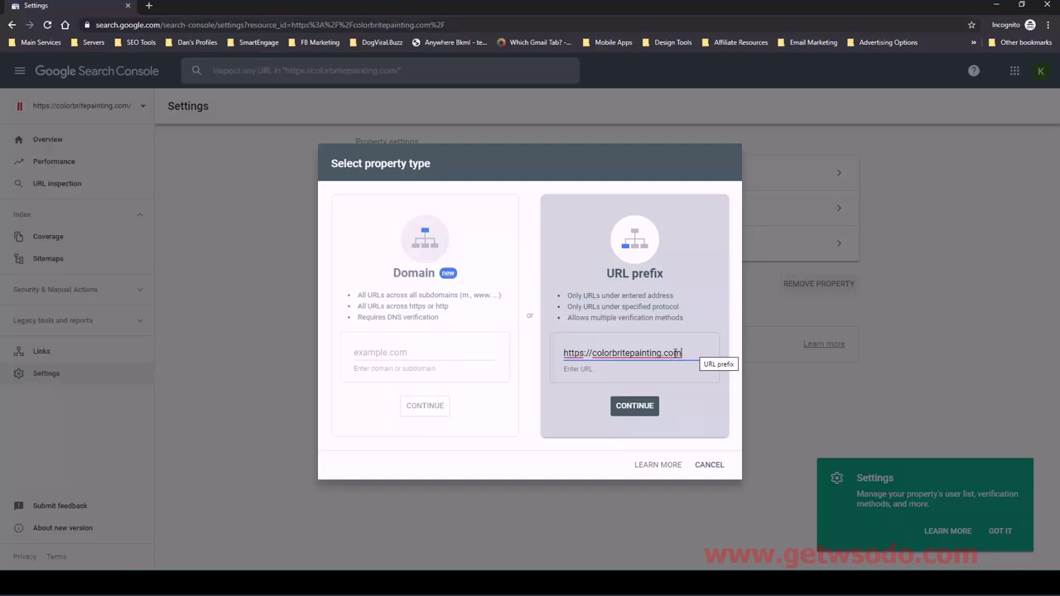
{"action": "left_click", "coordinate": [596, 355]}
{"action": "key", "text": "BackSpace"}
{"action": "type", "text": "c"}
{"action": "left_click", "coordinate": [708, 465]}
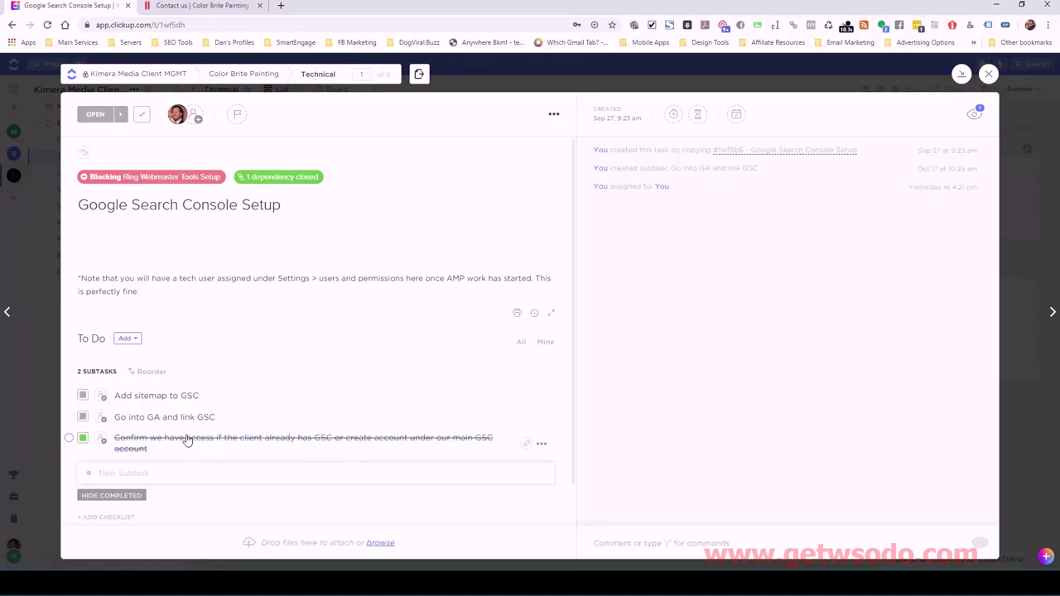
{"action": "left_click", "coordinate": [153, 399]}
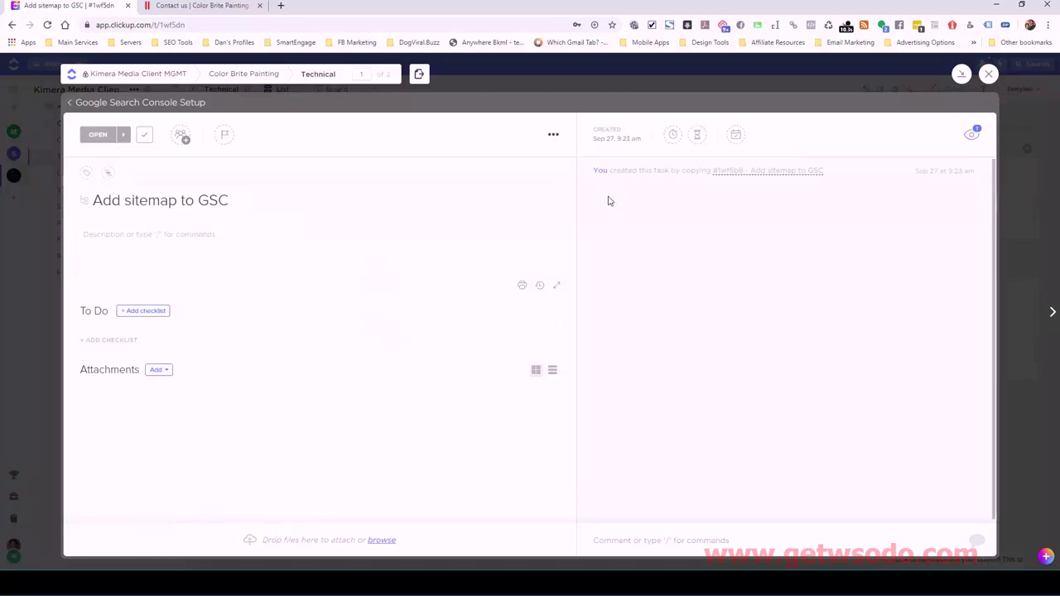
{"action": "left_click", "coordinate": [71, 103]}
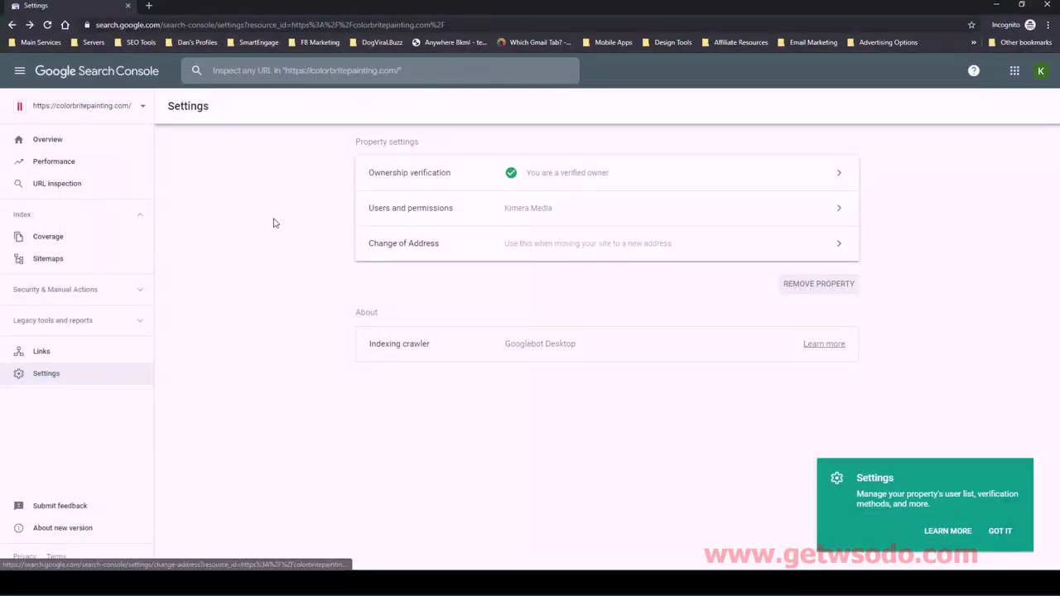
- Open the Sitemaps report for the colorbritepainting.com property
{"action": "left_click", "coordinate": [38, 265]}
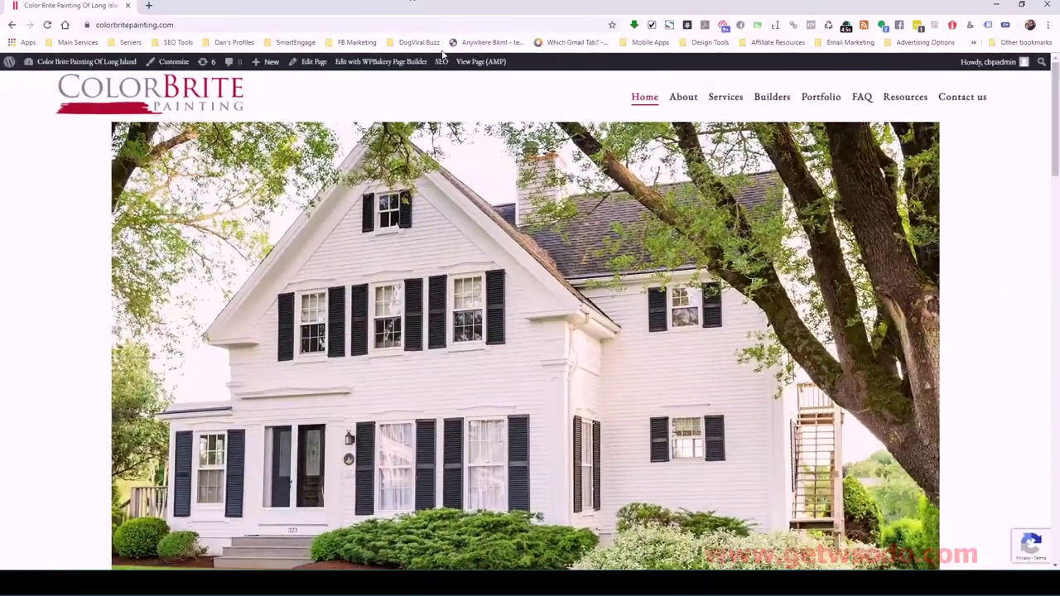
- Enter the WordPress Dashboard from the admin bar and load All in One SEO's General Settings
{"action": "mouse_move", "coordinate": [49, 63]}
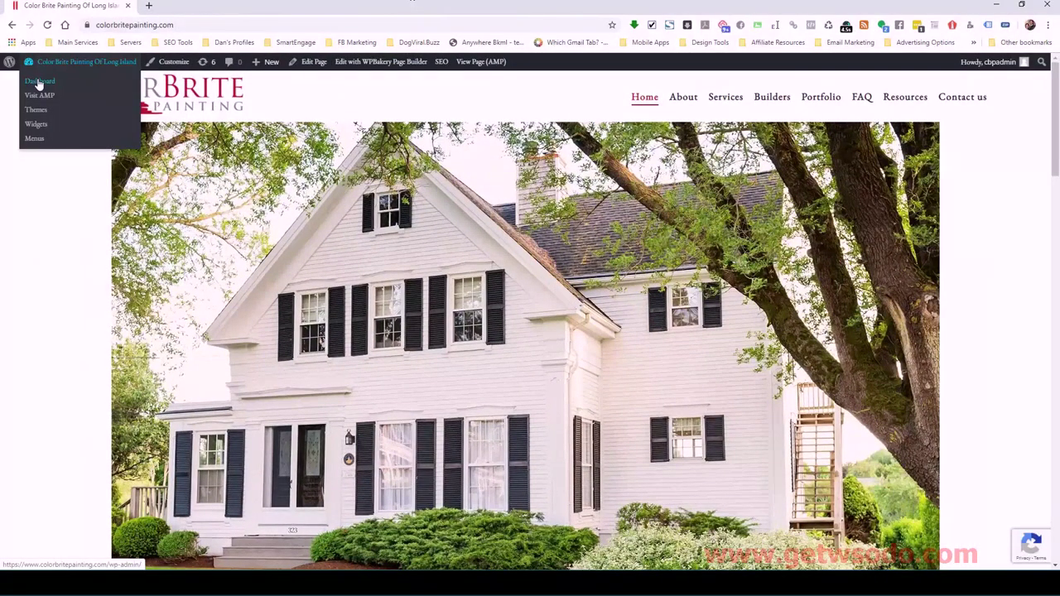
{"action": "left_click", "coordinate": [45, 75]}
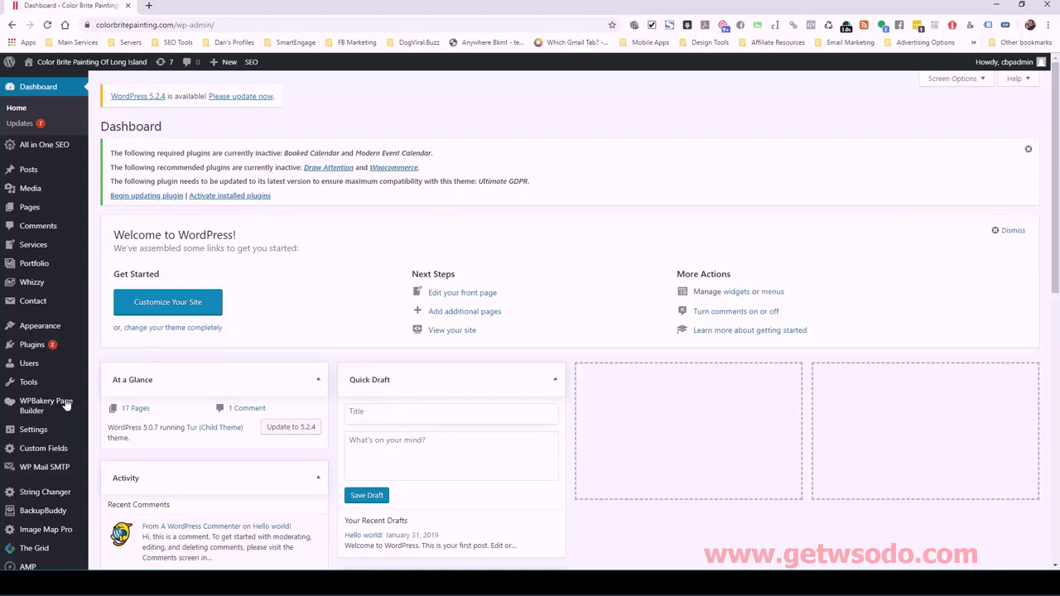
{"action": "mouse_move", "coordinate": [54, 402]}
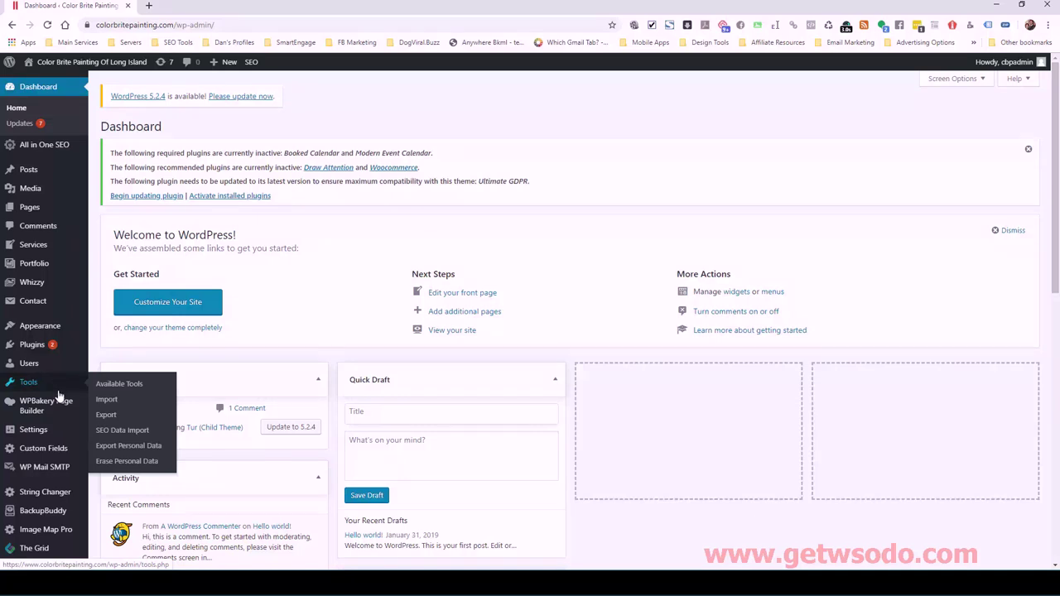
{"action": "mouse_move", "coordinate": [51, 149]}
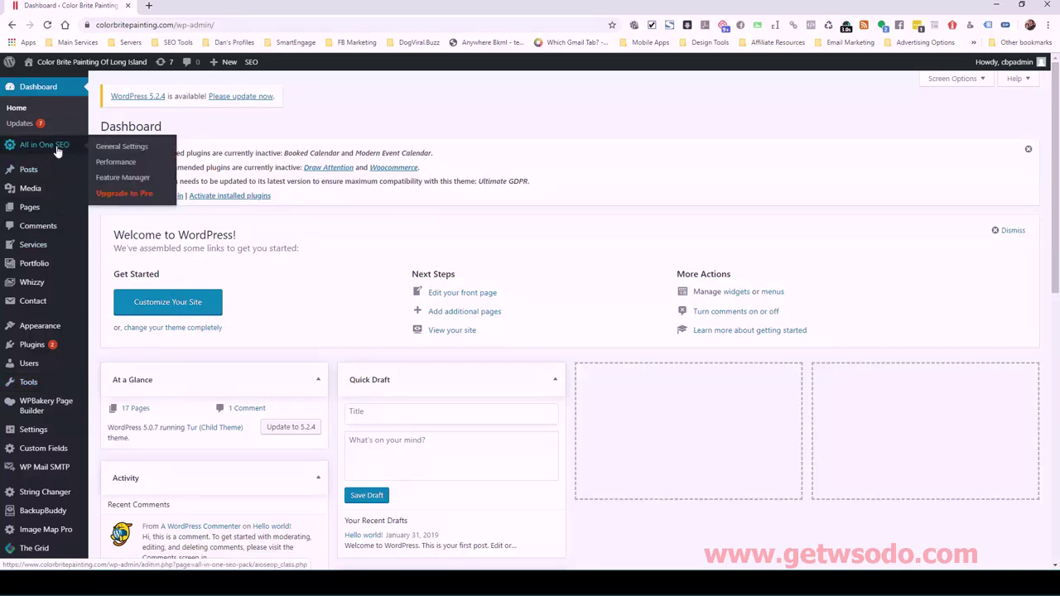
{"action": "left_click", "coordinate": [59, 147]}
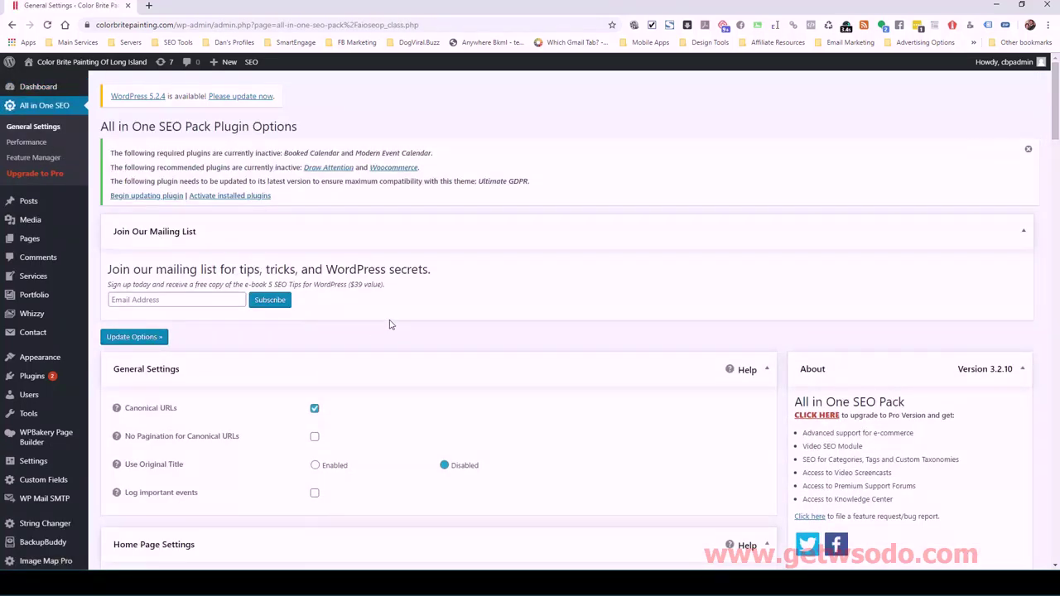
- Activate XML Sitemaps in All in One SEO's Feature Manager and open the XML Sitemap settings page
{"action": "scroll", "coordinate": [453, 333], "scroll_direction": "down", "scroll_amount": 3}
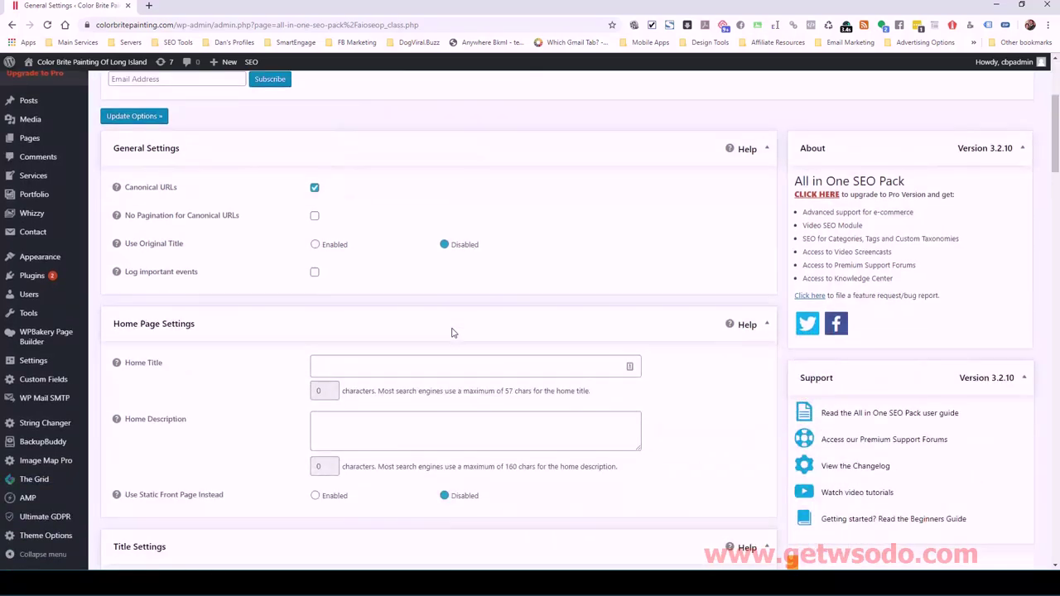
{"action": "scroll", "coordinate": [168, 241], "scroll_direction": "up", "scroll_amount": 3}
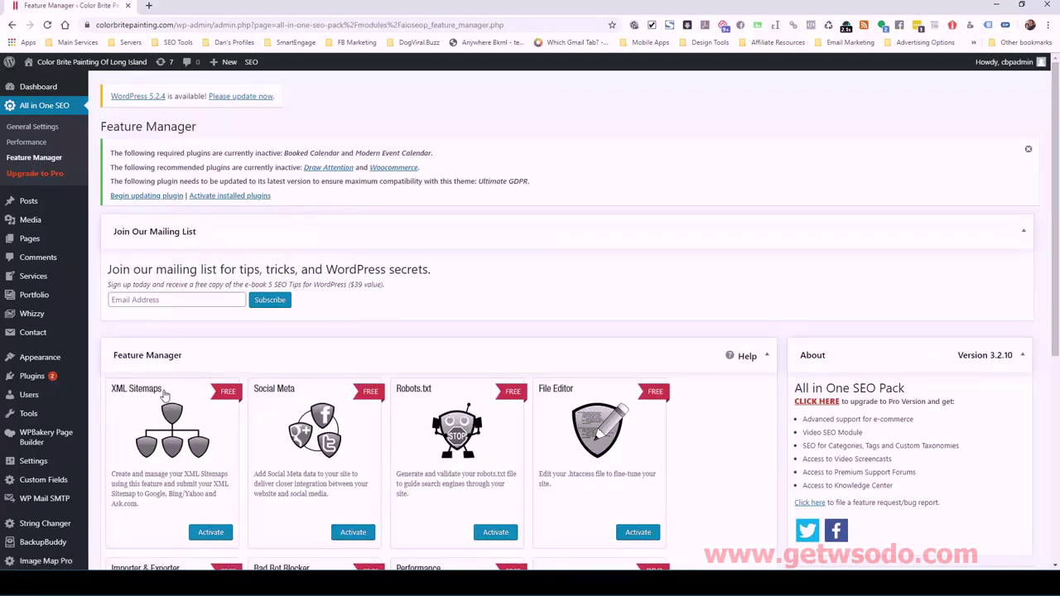
{"action": "scroll", "coordinate": [120, 406], "scroll_direction": "down", "scroll_amount": 1}
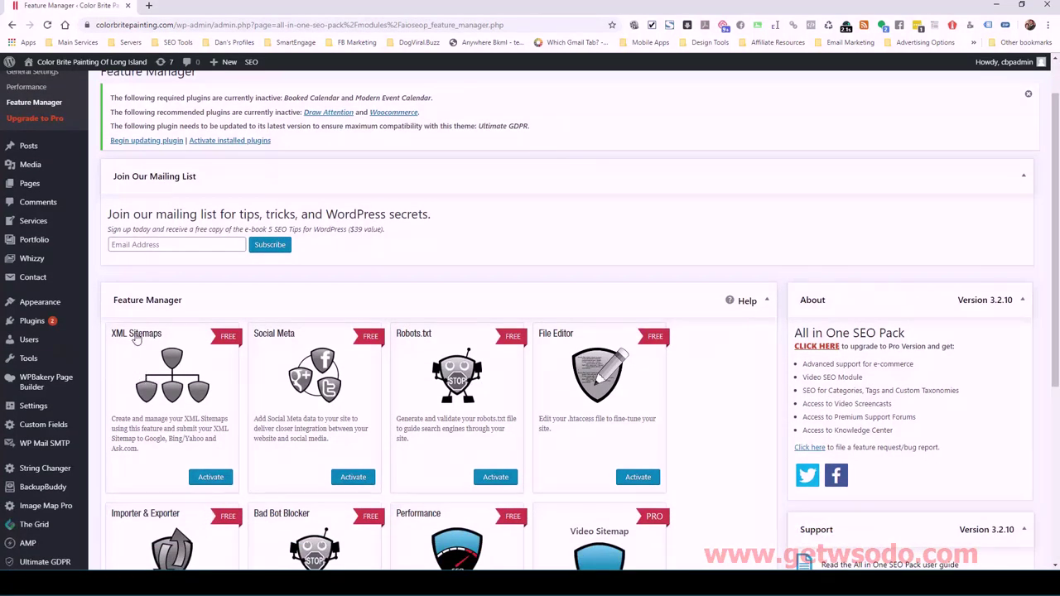
{"action": "left_click", "coordinate": [212, 477]}
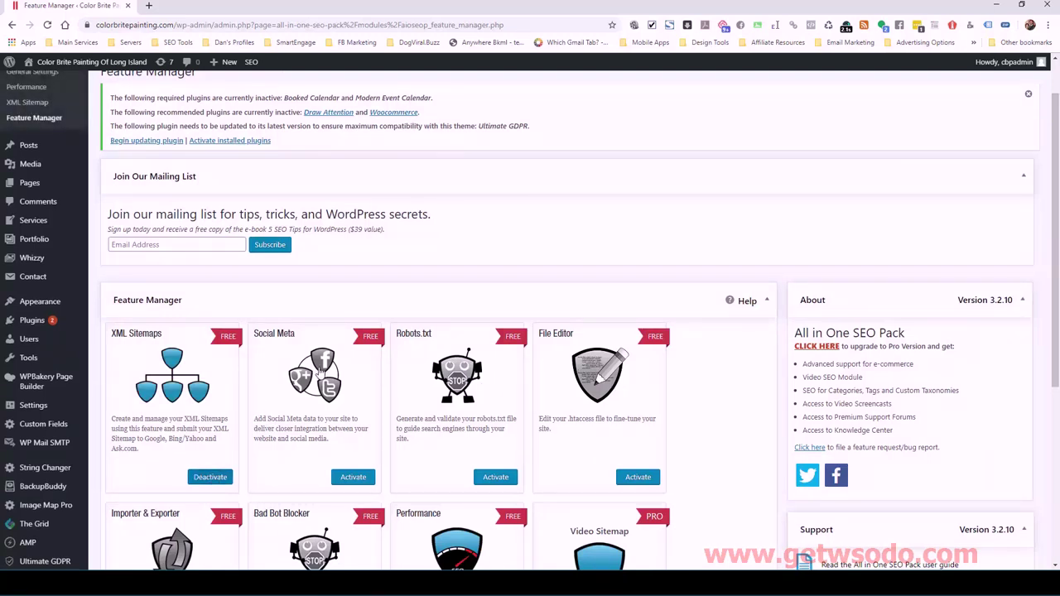
{"action": "scroll", "coordinate": [391, 367], "scroll_direction": "down", "scroll_amount": 4}
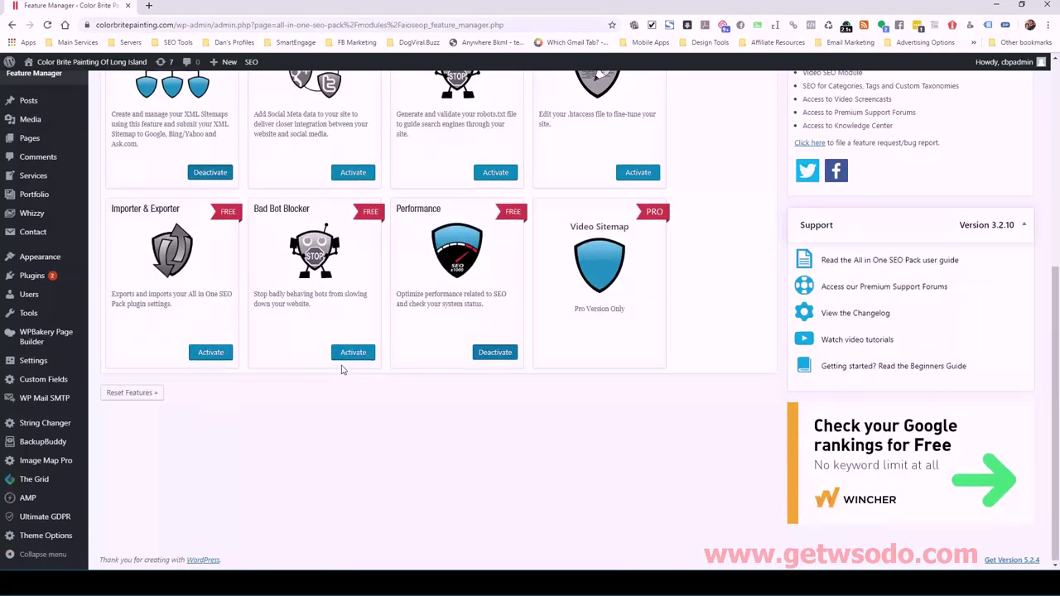
{"action": "scroll", "coordinate": [343, 367], "scroll_direction": "up", "scroll_amount": 3}
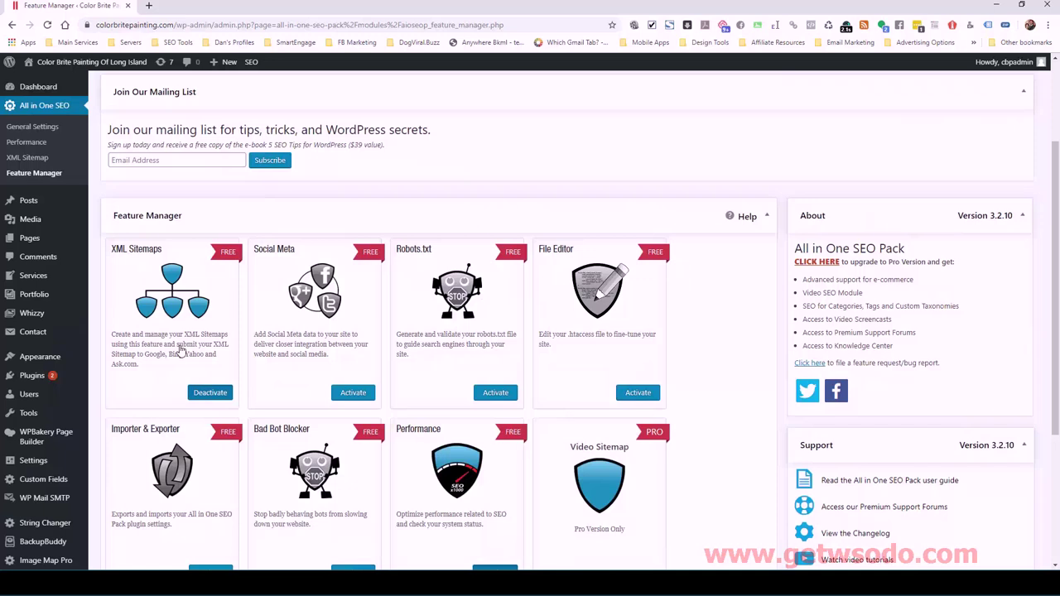
{"action": "left_click", "coordinate": [175, 340]}
{"action": "left_click", "coordinate": [175, 340]}
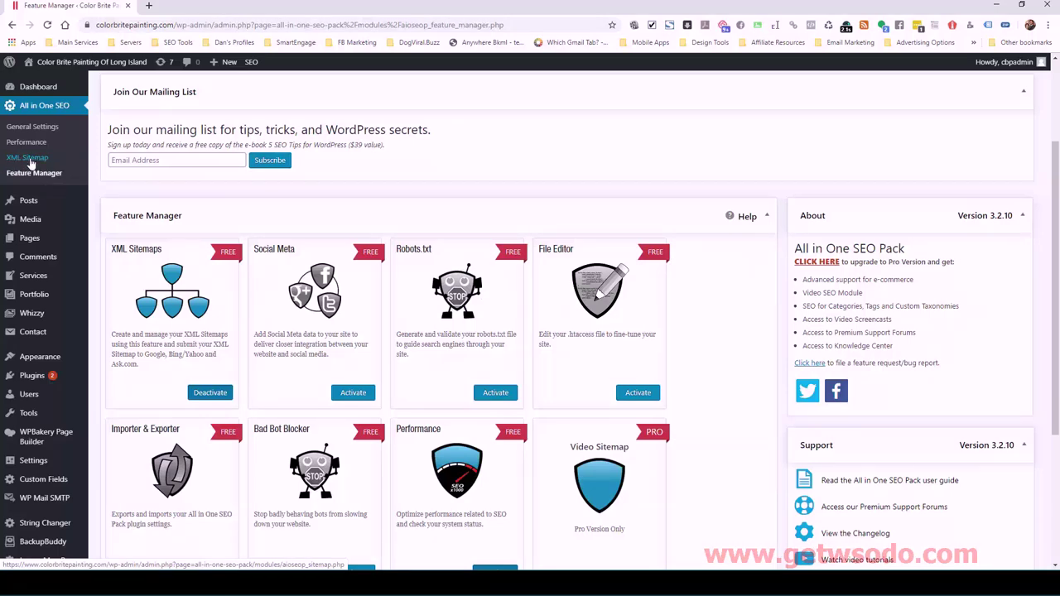
{"action": "left_click", "coordinate": [30, 161]}
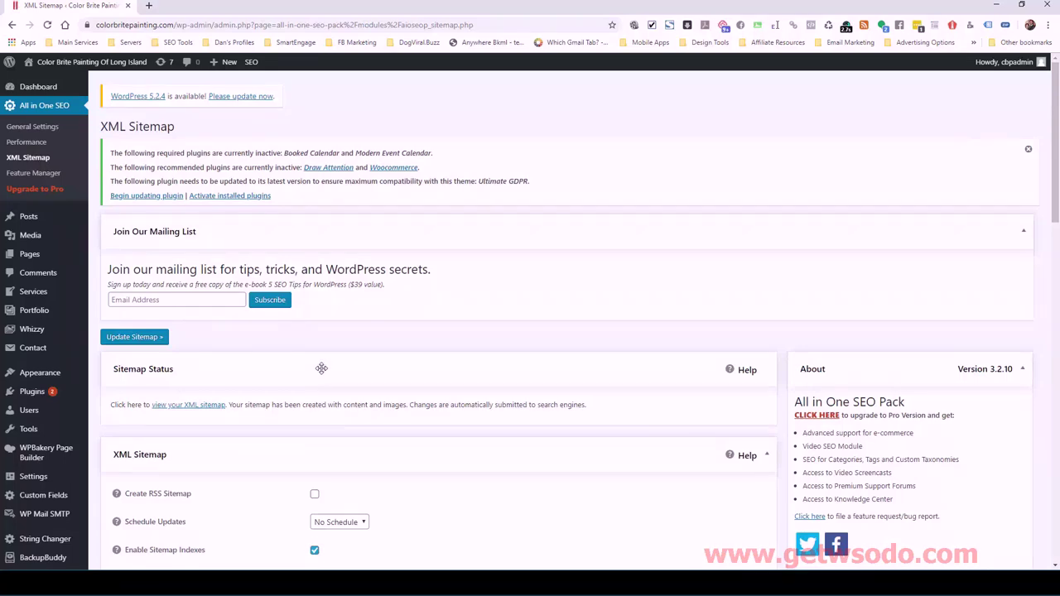
- Scroll through the All in One SEO XML Sitemap settings to review them
{"action": "scroll", "coordinate": [321, 371], "scroll_direction": "down", "scroll_amount": 2}
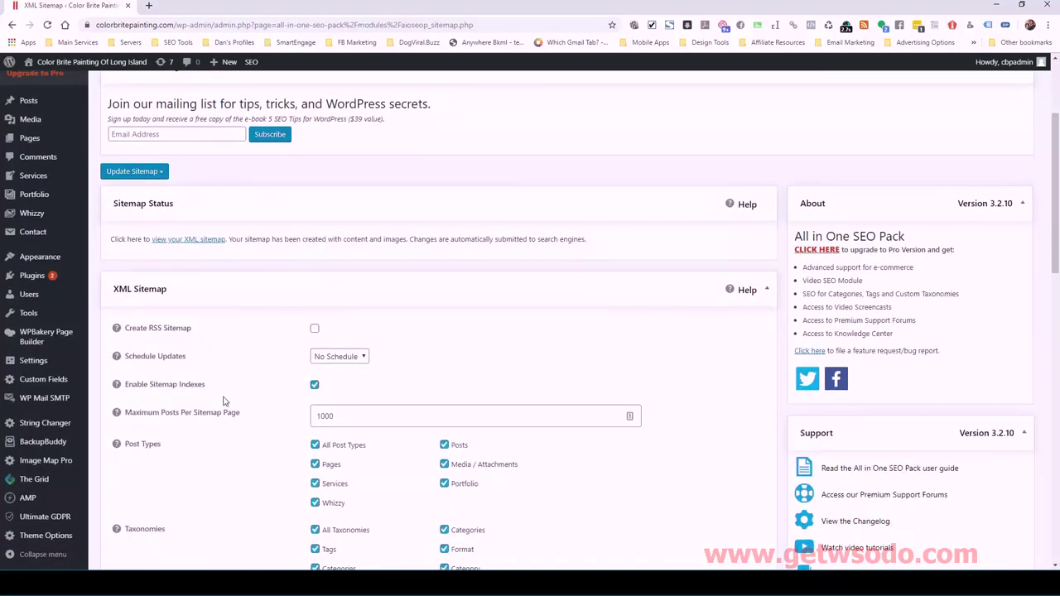
{"action": "scroll", "coordinate": [223, 402], "scroll_direction": "down", "scroll_amount": 1}
{"action": "scroll", "coordinate": [236, 380], "scroll_direction": "down", "scroll_amount": 2}
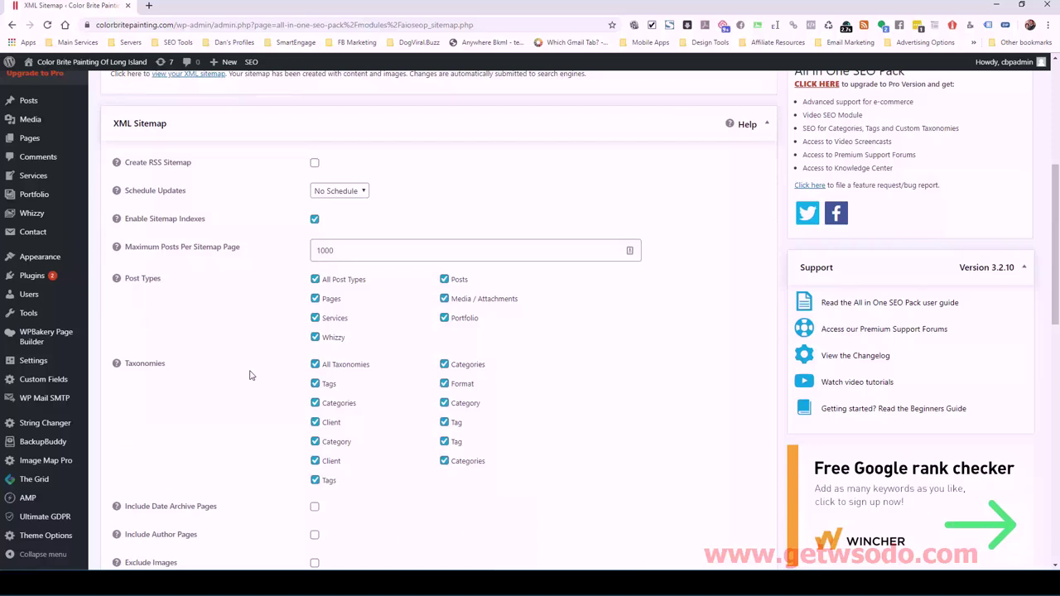
{"action": "scroll", "coordinate": [272, 335], "scroll_direction": "down", "scroll_amount": 2}
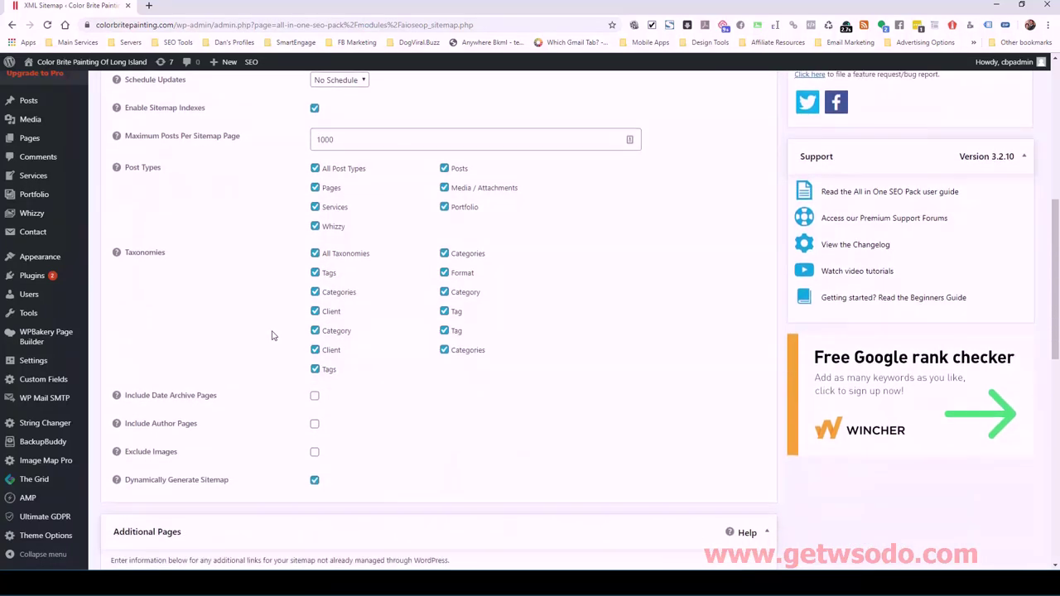
{"action": "scroll", "coordinate": [272, 335], "scroll_direction": "down", "scroll_amount": 2}
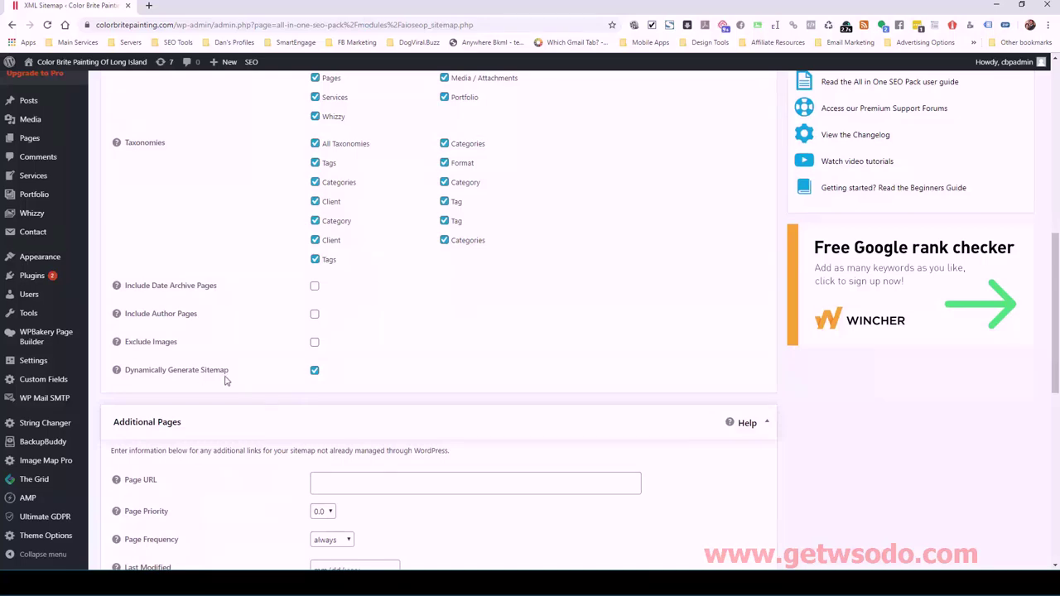
{"action": "scroll", "coordinate": [227, 382], "scroll_direction": "down", "scroll_amount": 1}
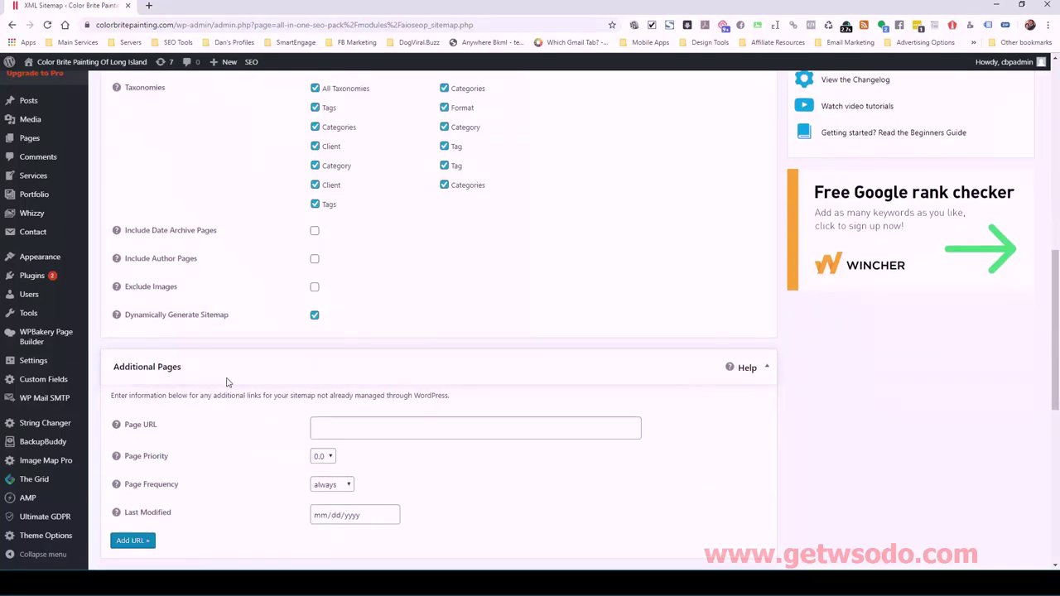
{"action": "scroll", "coordinate": [250, 319], "scroll_direction": "up", "scroll_amount": 8}
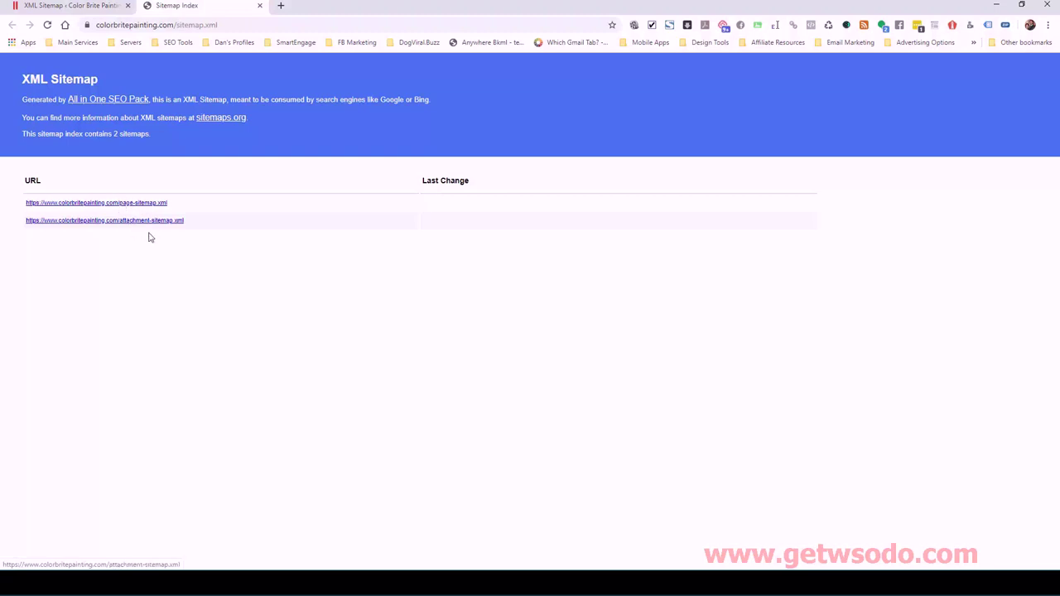
- Trash the 'Hello world!' draft from All Posts, then return to All in One SEO's XML Sitemap page
{"action": "left_click", "coordinate": [91, 11]}
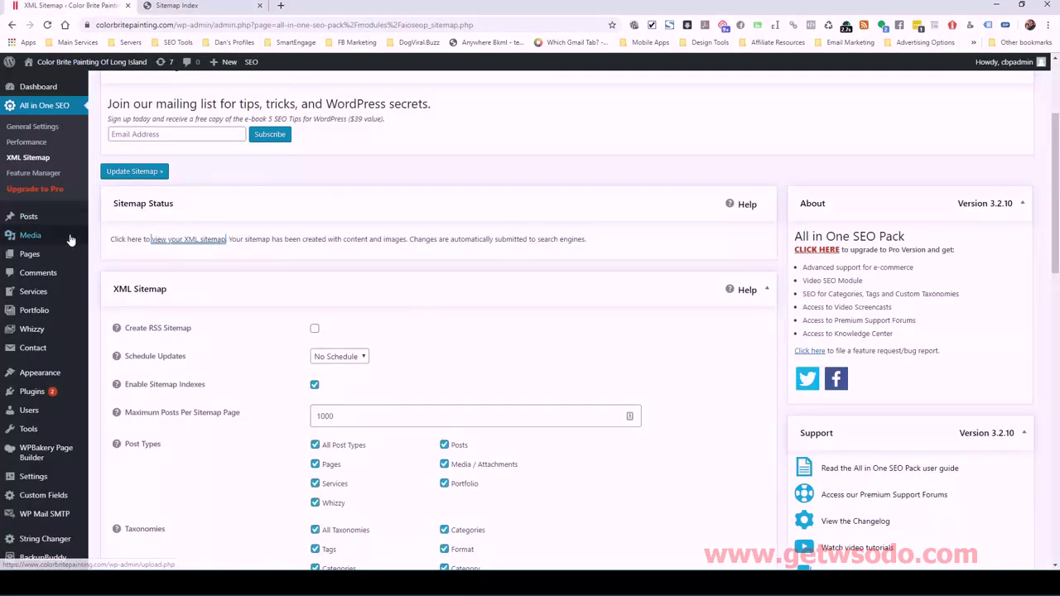
{"action": "left_click", "coordinate": [71, 262]}
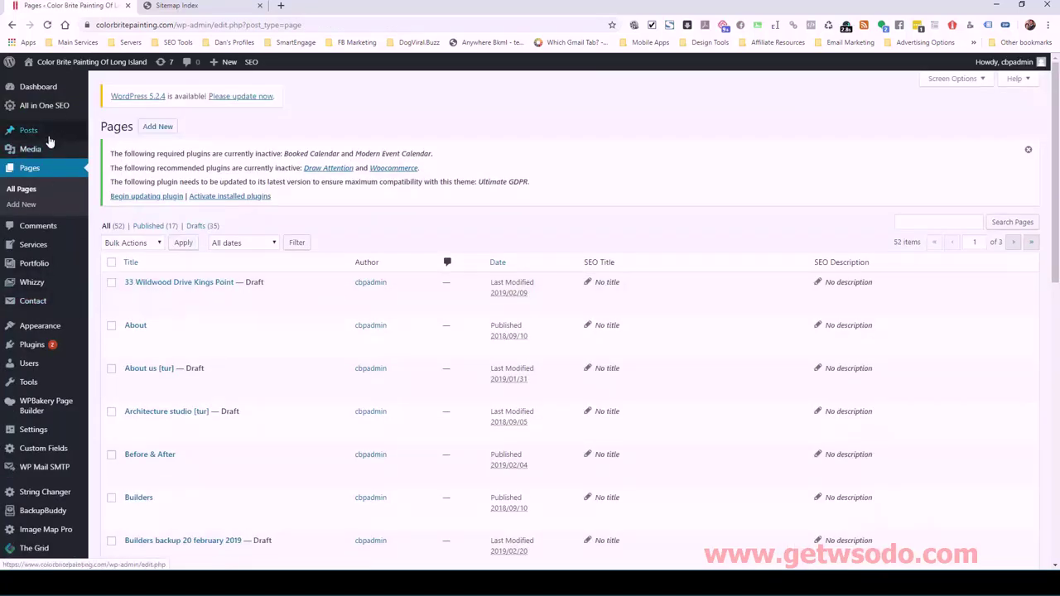
{"action": "mouse_move", "coordinate": [50, 134]}
{"action": "left_click", "coordinate": [104, 133]}
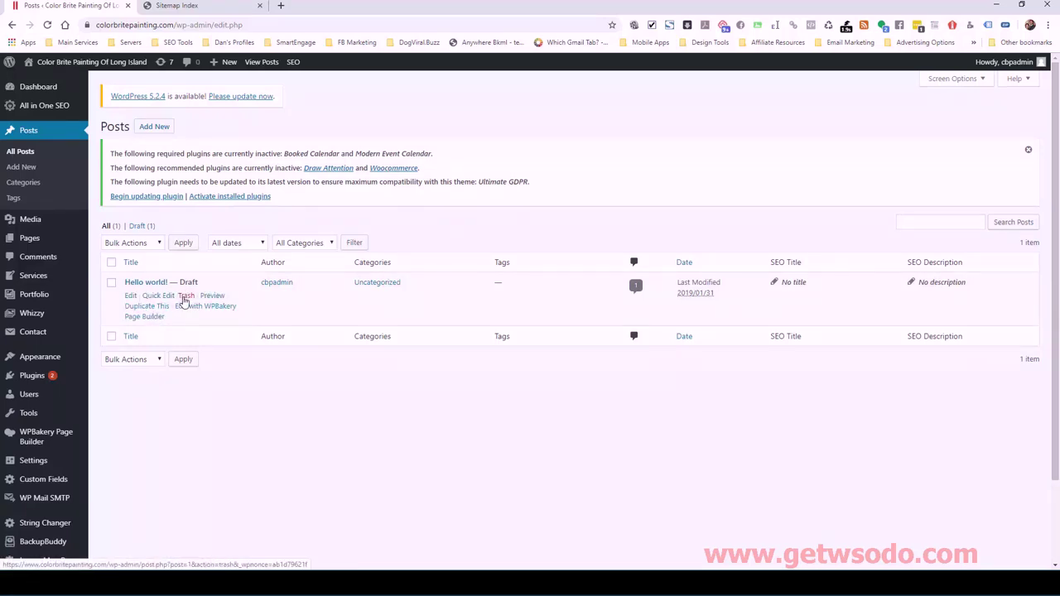
{"action": "left_click", "coordinate": [184, 296]}
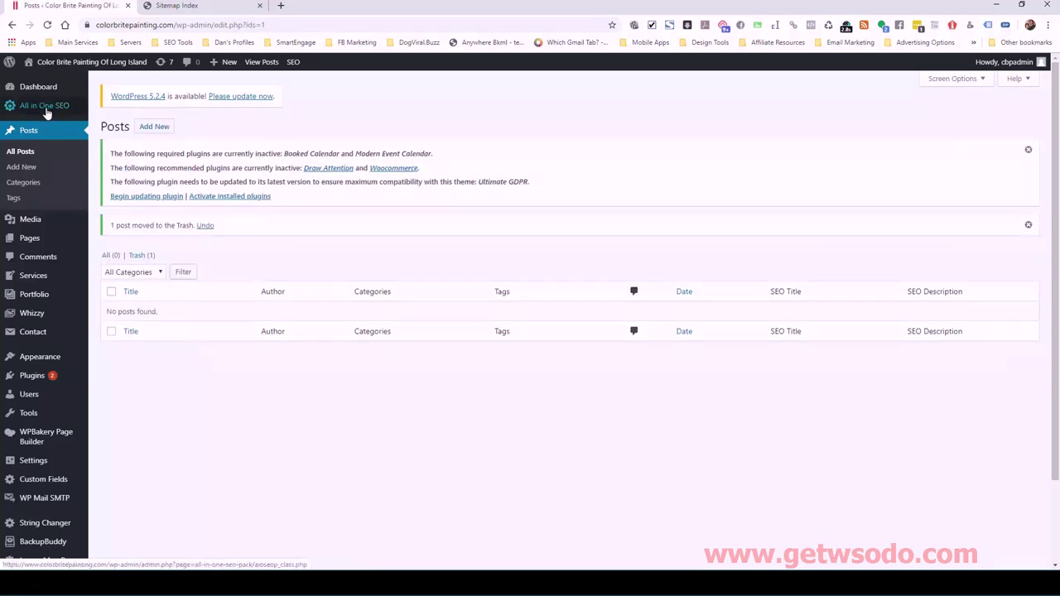
{"action": "mouse_move", "coordinate": [48, 108]}
{"action": "left_click", "coordinate": [116, 142]}
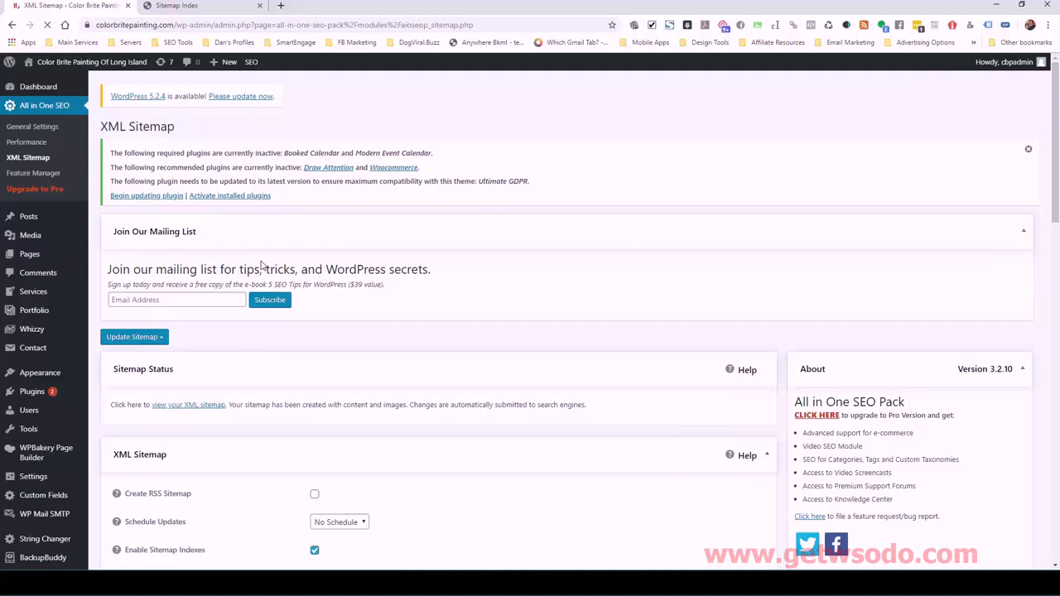
- Review the sitemap index and open page-sitemap.xml to check its 17 URLs
{"action": "scroll", "coordinate": [358, 304], "scroll_direction": "down", "scroll_amount": 2}
{"action": "scroll", "coordinate": [358, 304], "scroll_direction": "down", "scroll_amount": 1}
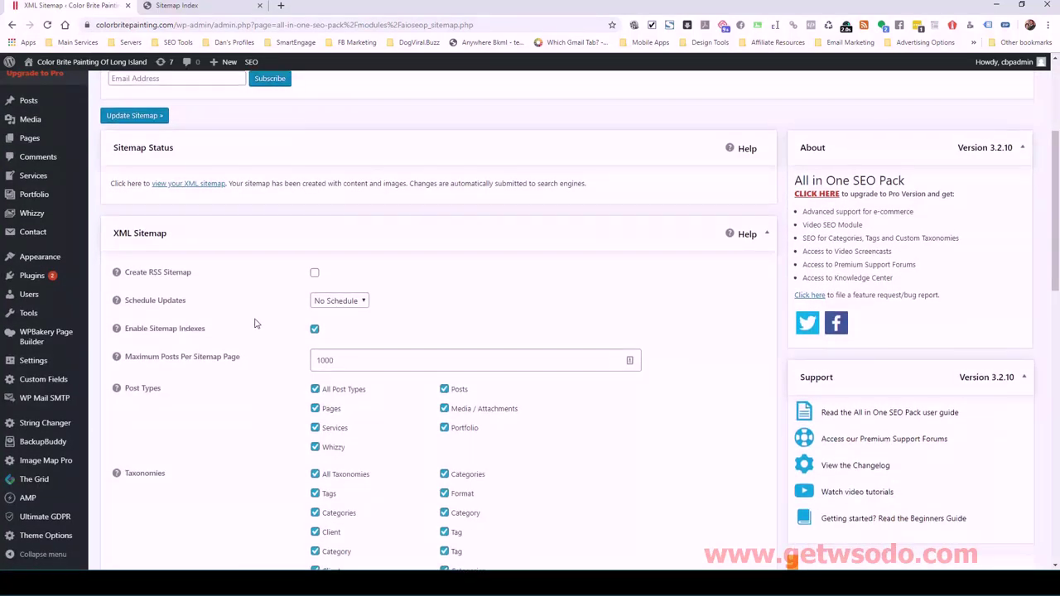
{"action": "scroll", "coordinate": [256, 323], "scroll_direction": "down", "scroll_amount": 2}
{"action": "scroll", "coordinate": [256, 323], "scroll_direction": "down", "scroll_amount": 1}
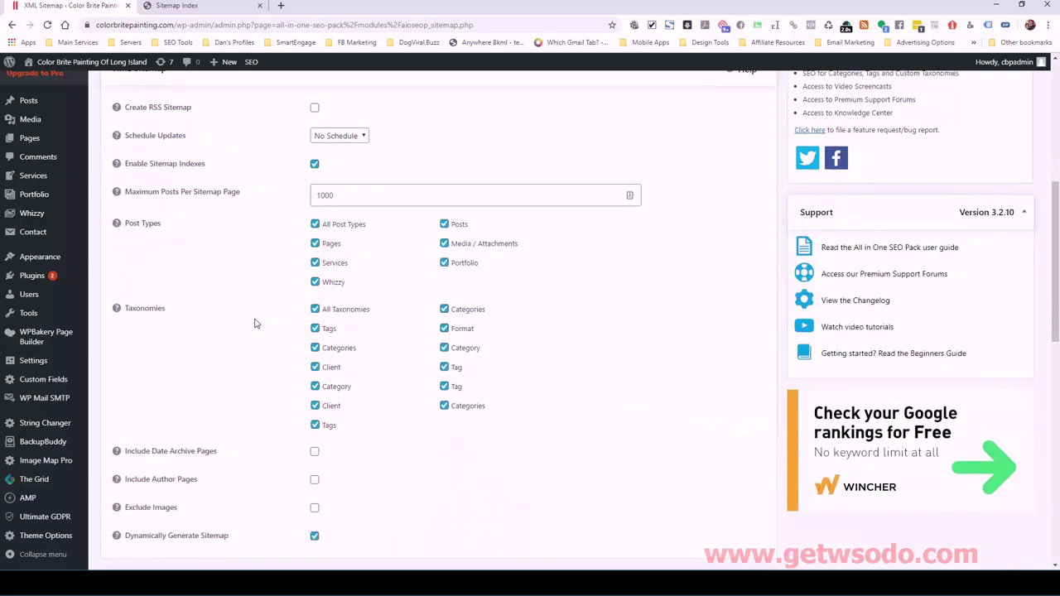
{"action": "left_click", "coordinate": [178, 6]}
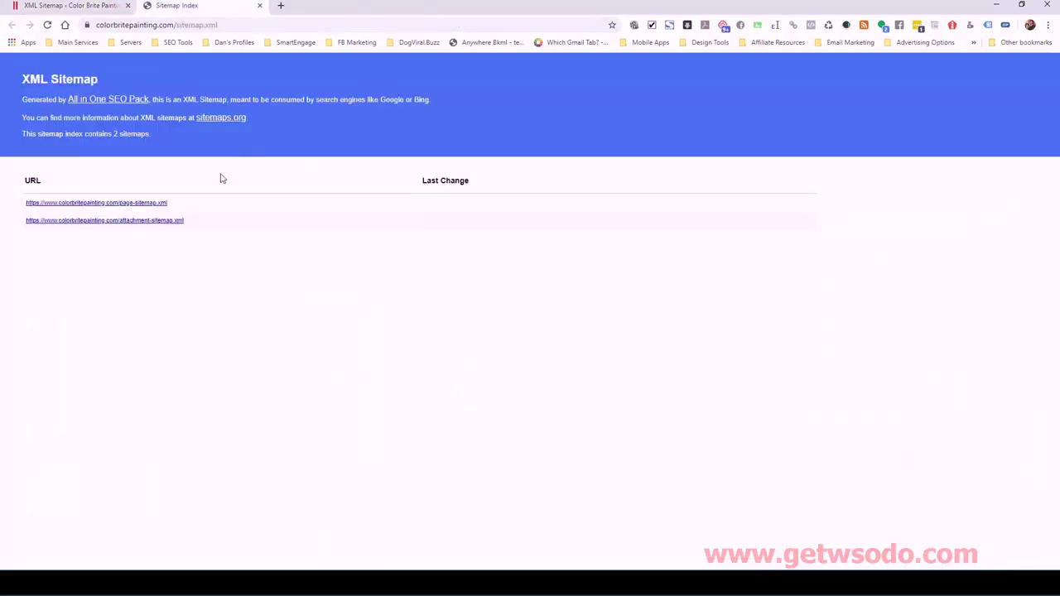
{"action": "left_click", "coordinate": [152, 205]}
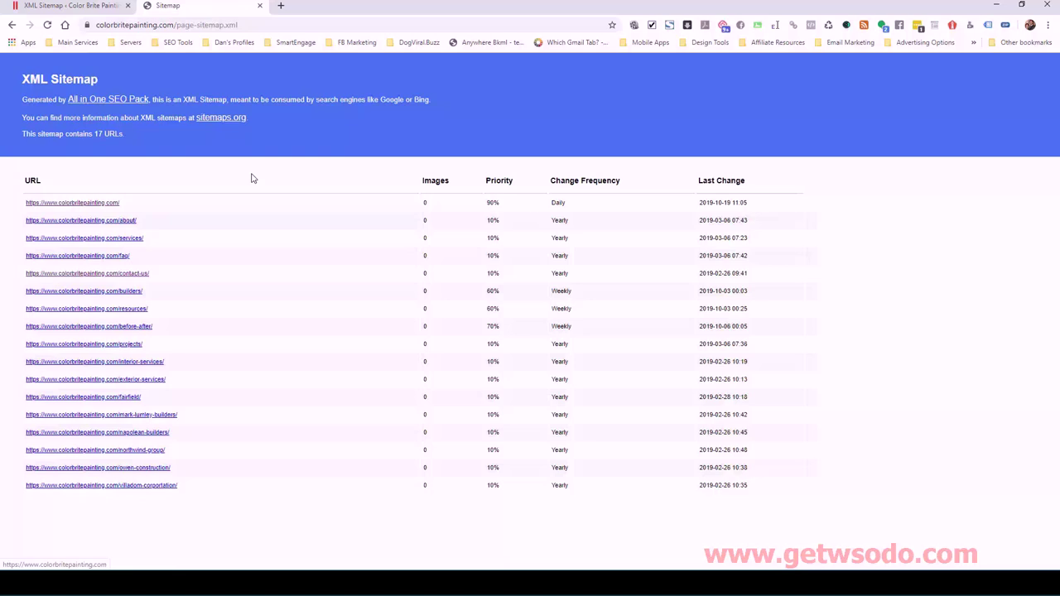
{"action": "key", "text": "alt+Left"}
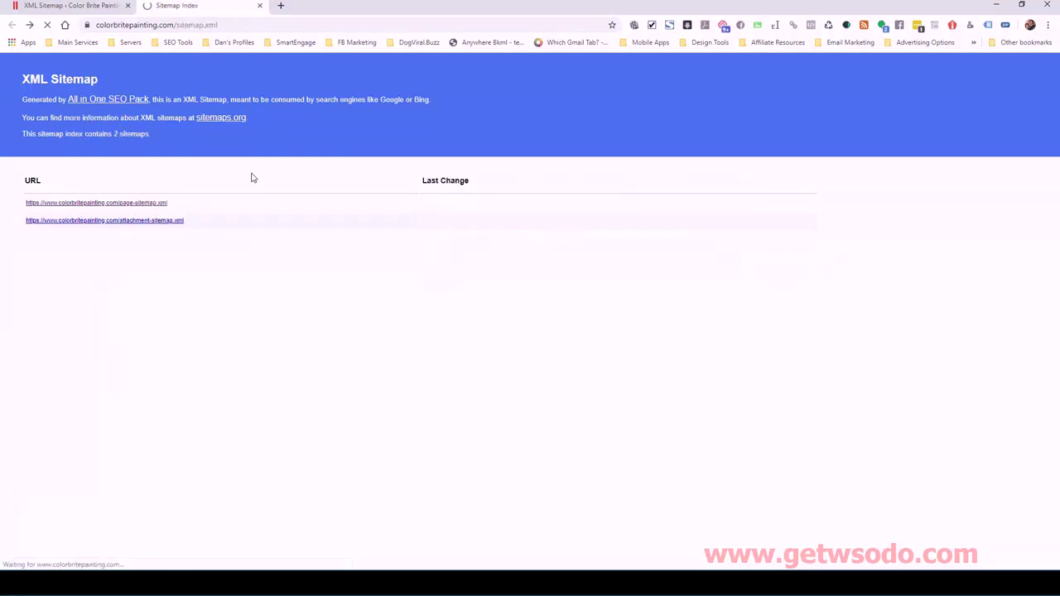
- Select the 'sitemap.xml' part of the sitemap index's web address
{"action": "left_click", "coordinate": [195, 25]}
{"action": "left_click", "coordinate": [175, 25]}
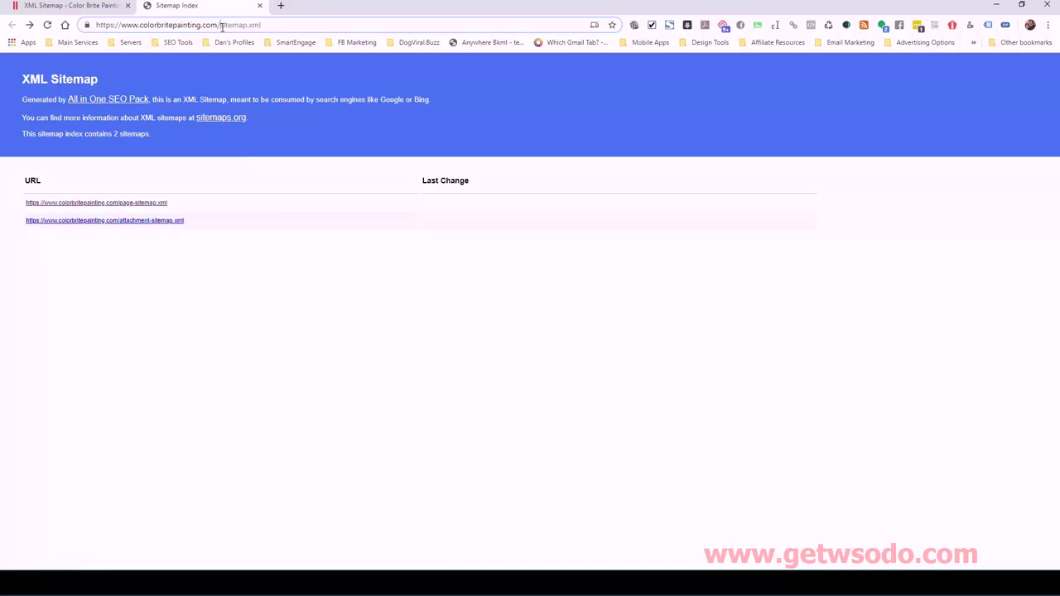
{"action": "left_click_drag", "start_coordinate": [220, 25], "coordinate": [265, 24]}
{"action": "key", "text": "ctrl+c"}
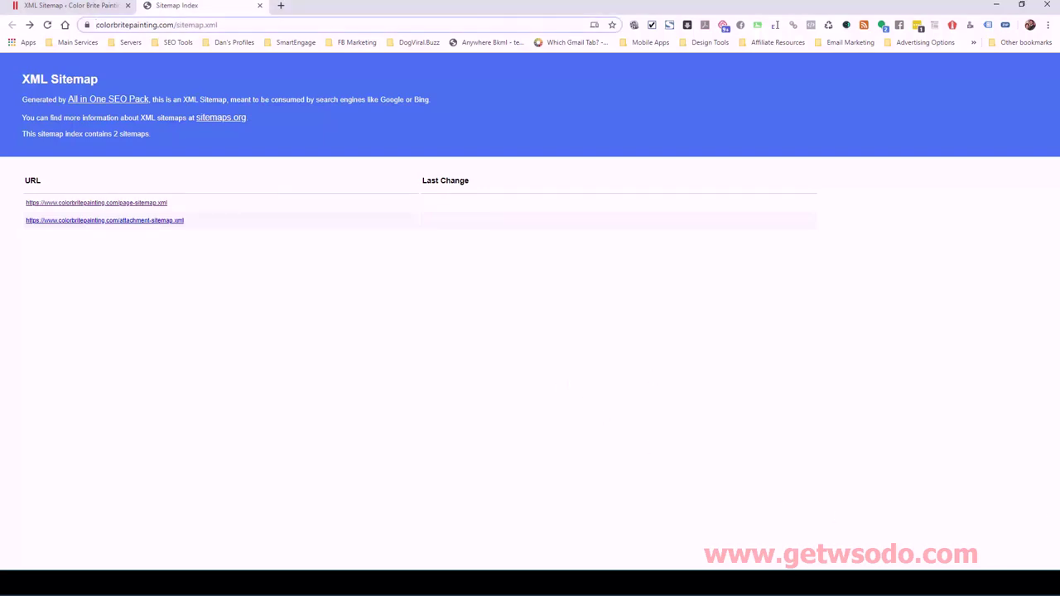
- Paste 'sitemap.xml' into the new sitemap field, submit it, and dismiss the confirmation
{"action": "key", "text": "alt+Tab"}
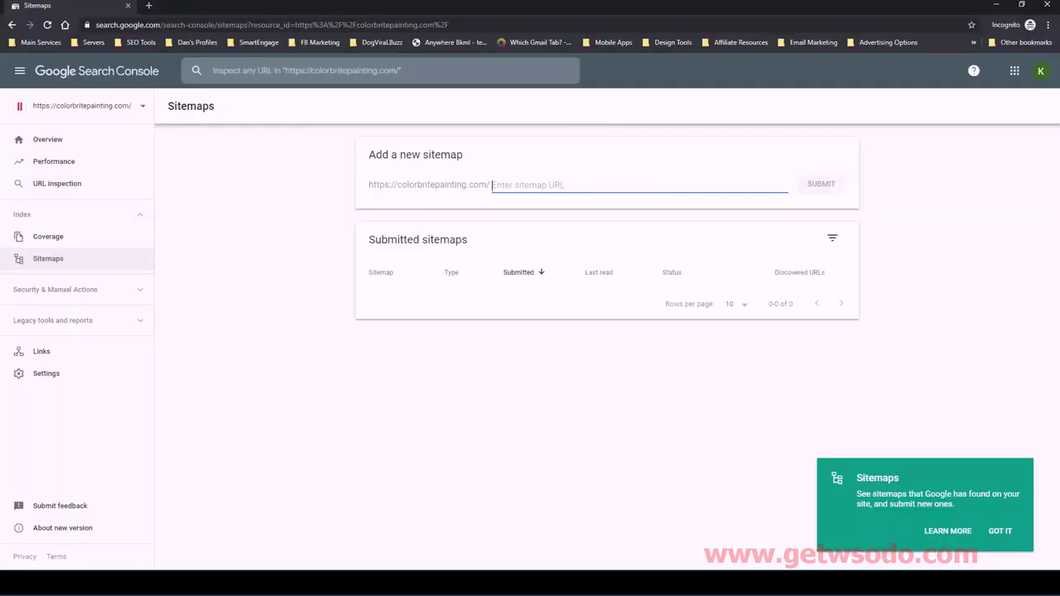
{"action": "left_click", "coordinate": [563, 197]}
{"action": "right_click", "coordinate": [539, 185]}
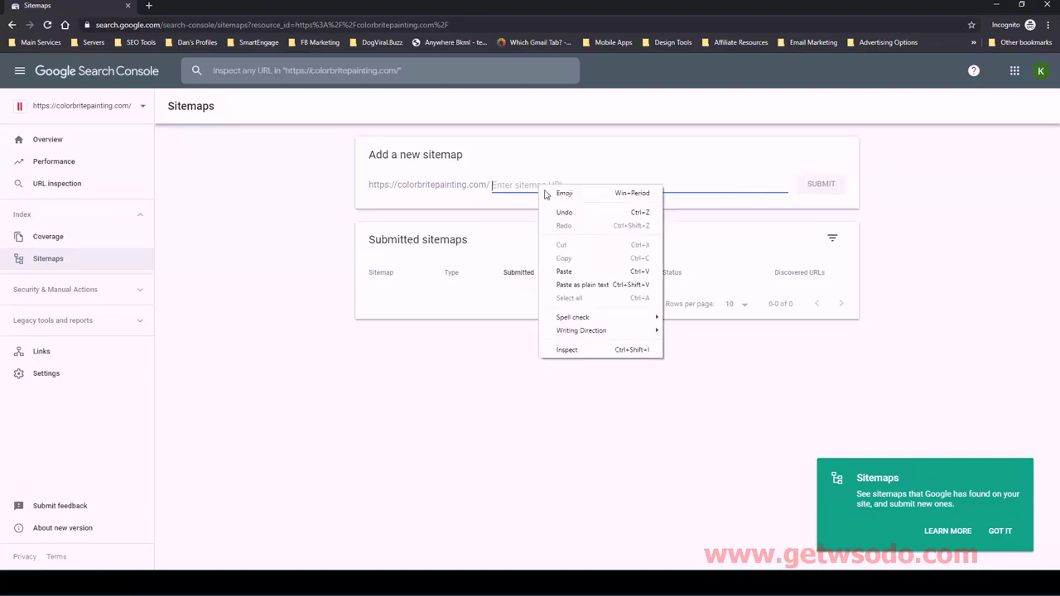
{"action": "left_click", "coordinate": [580, 270]}
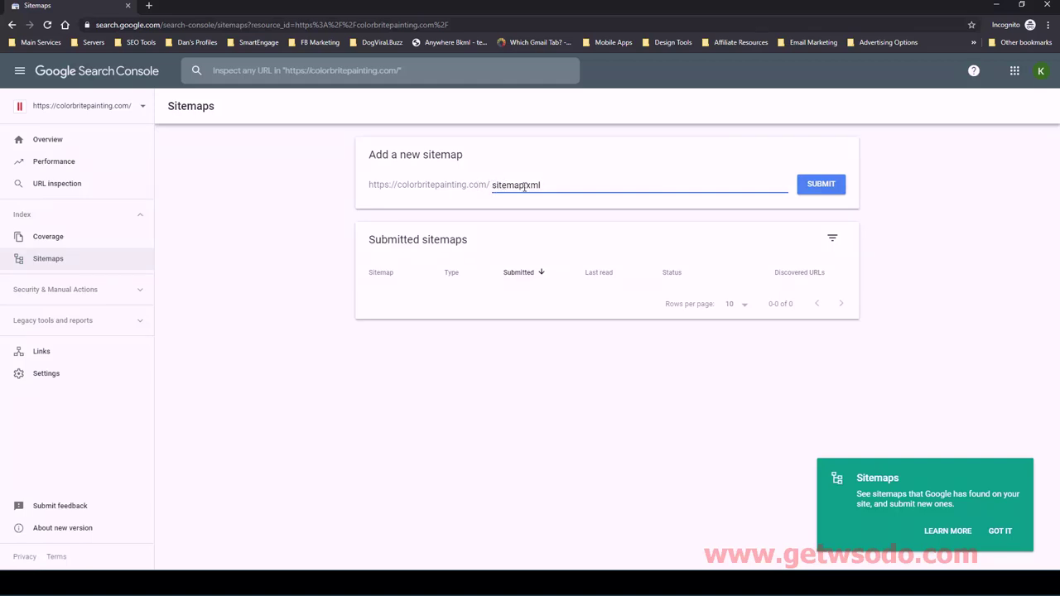
{"action": "left_click", "coordinate": [818, 188]}
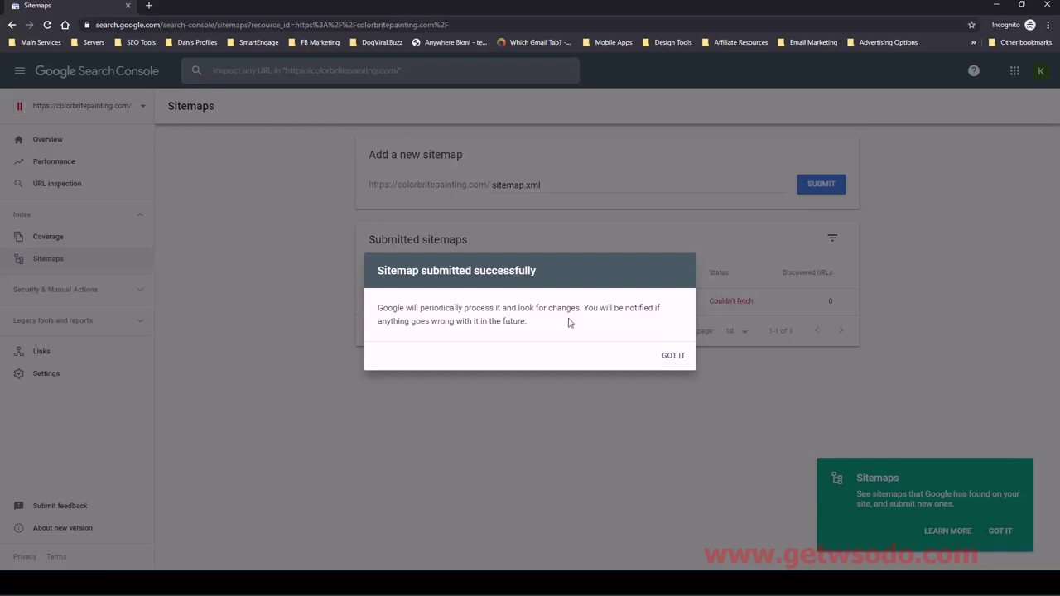
{"action": "left_click", "coordinate": [674, 356]}
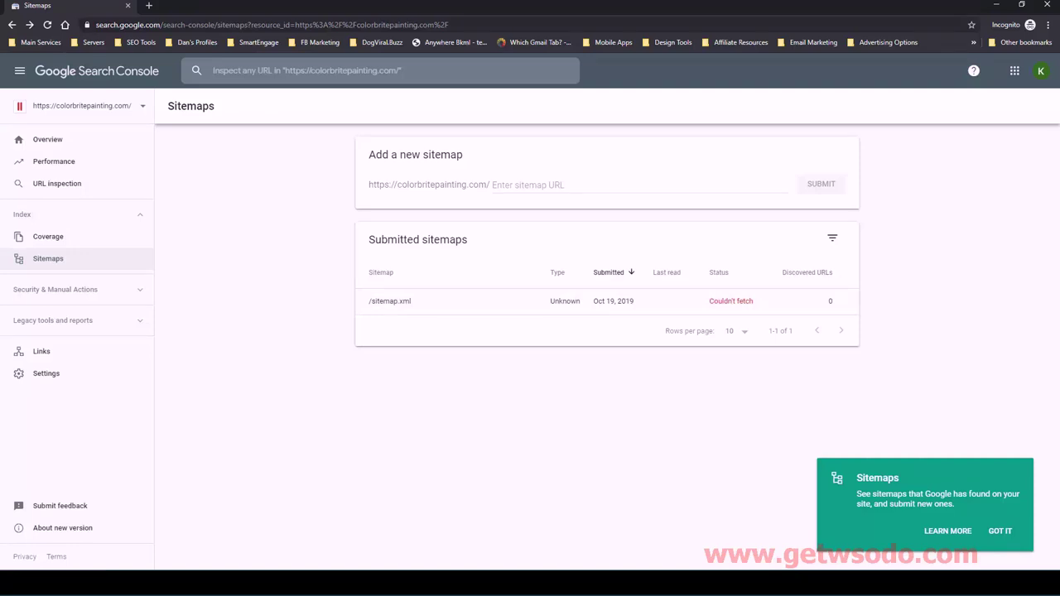
- Recheck the WordPress XML Sitemap settings and the full sitemap index address
{"action": "mouse_move", "coordinate": [248, 583]}
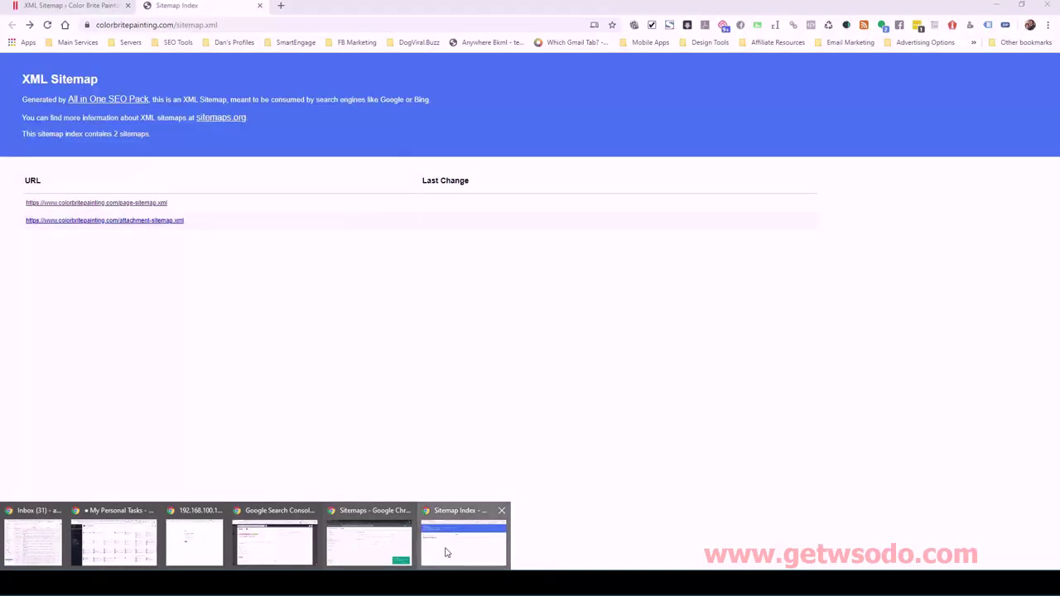
{"action": "left_click", "coordinate": [445, 552]}
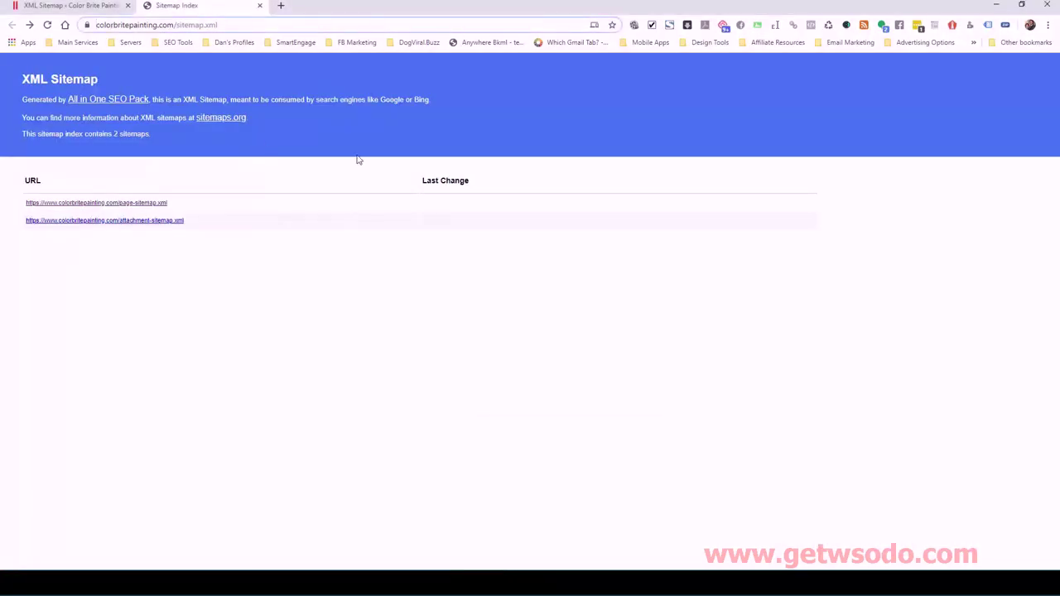
{"action": "left_click", "coordinate": [111, 10]}
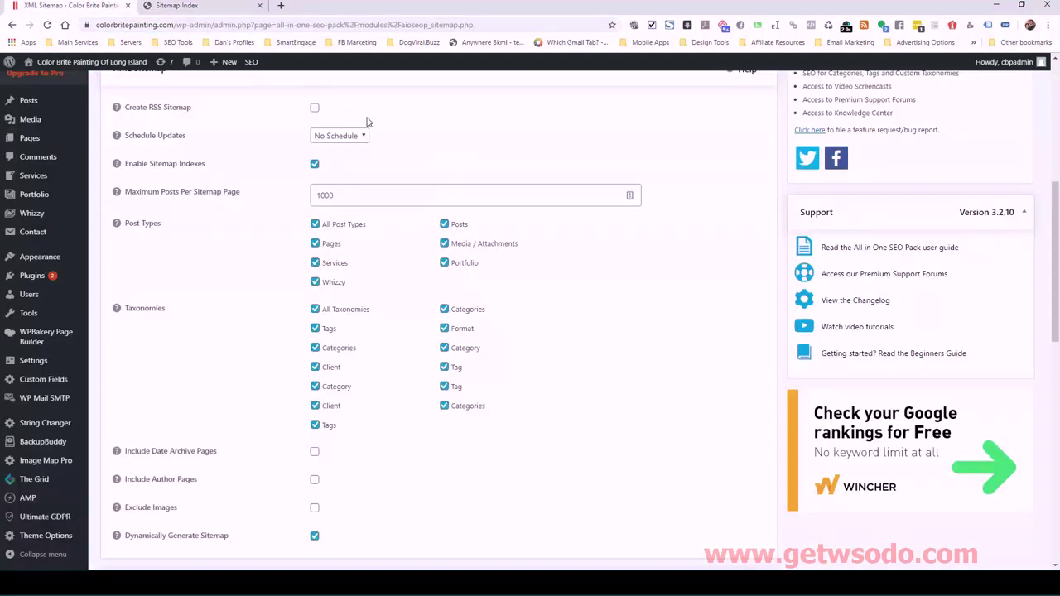
{"action": "scroll", "coordinate": [348, 116], "scroll_direction": "up", "scroll_amount": 5}
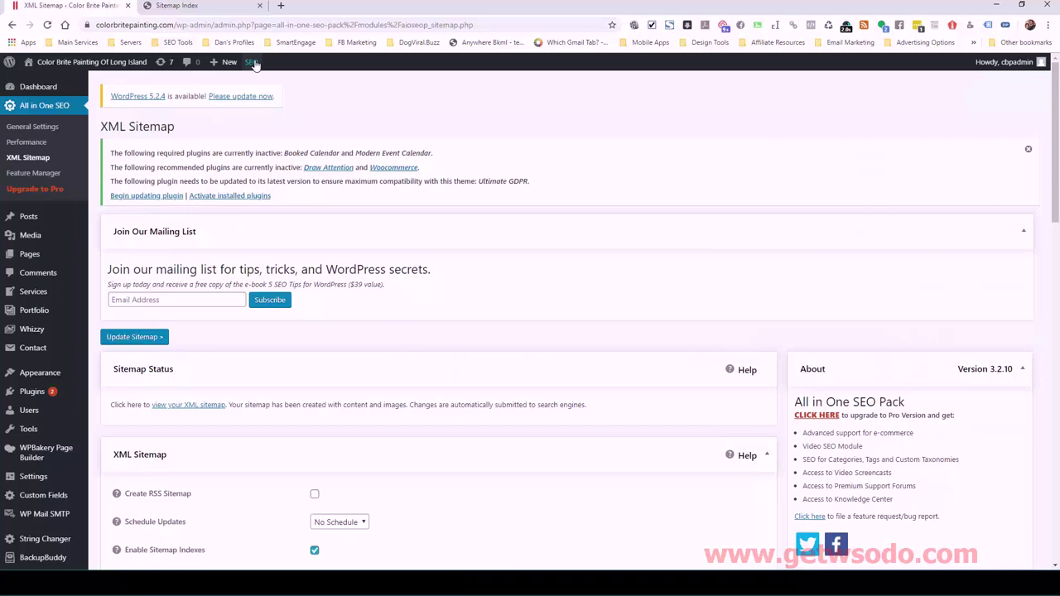
{"action": "mouse_move", "coordinate": [247, 68]}
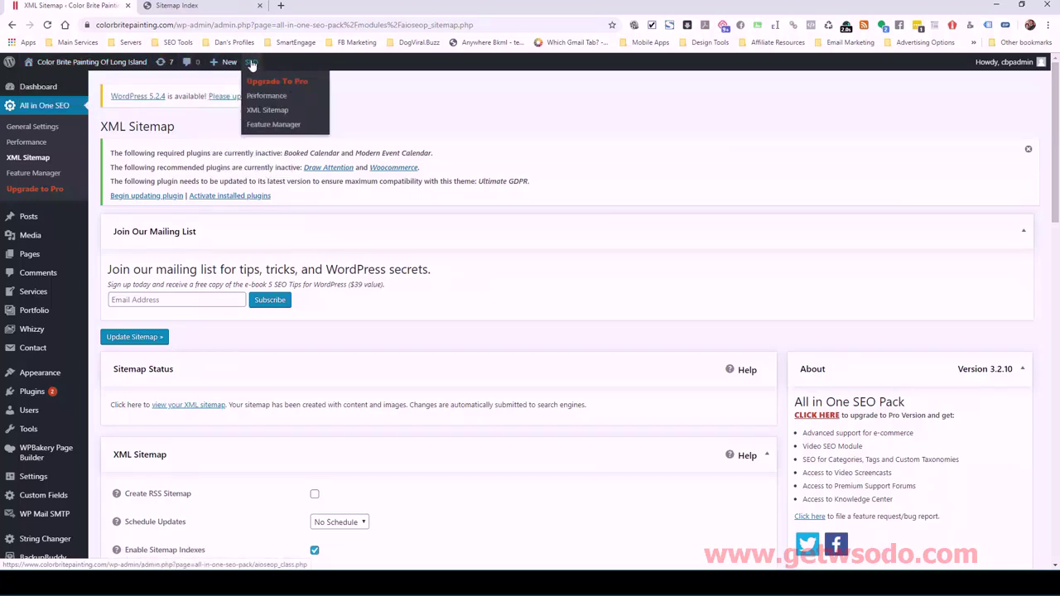
{"action": "scroll", "coordinate": [705, 229], "scroll_direction": "down", "scroll_amount": 1}
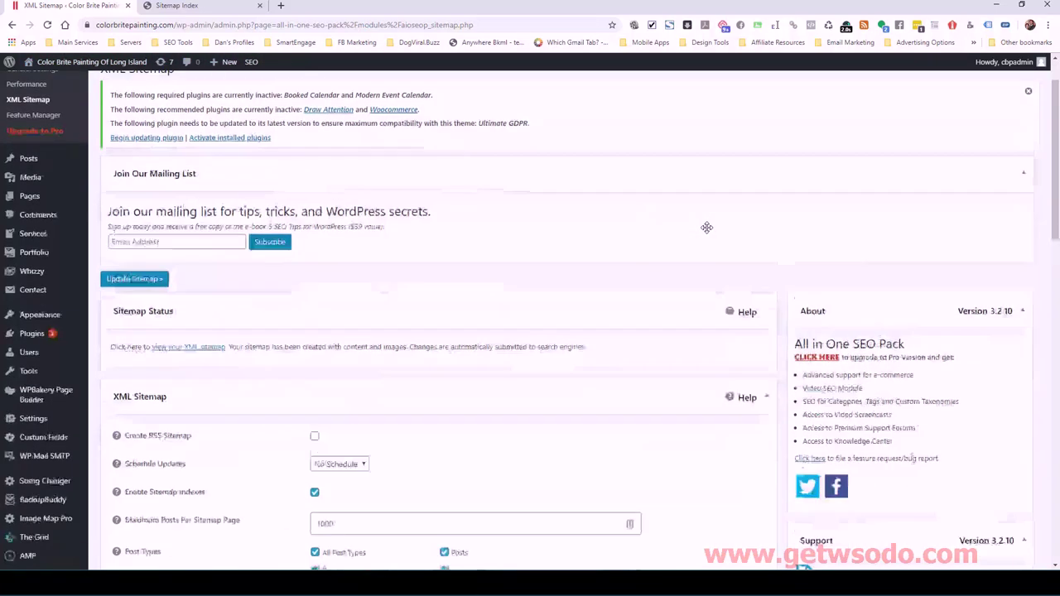
{"action": "scroll", "coordinate": [704, 228], "scroll_direction": "down", "scroll_amount": 2}
{"action": "left_click", "coordinate": [217, 7]}
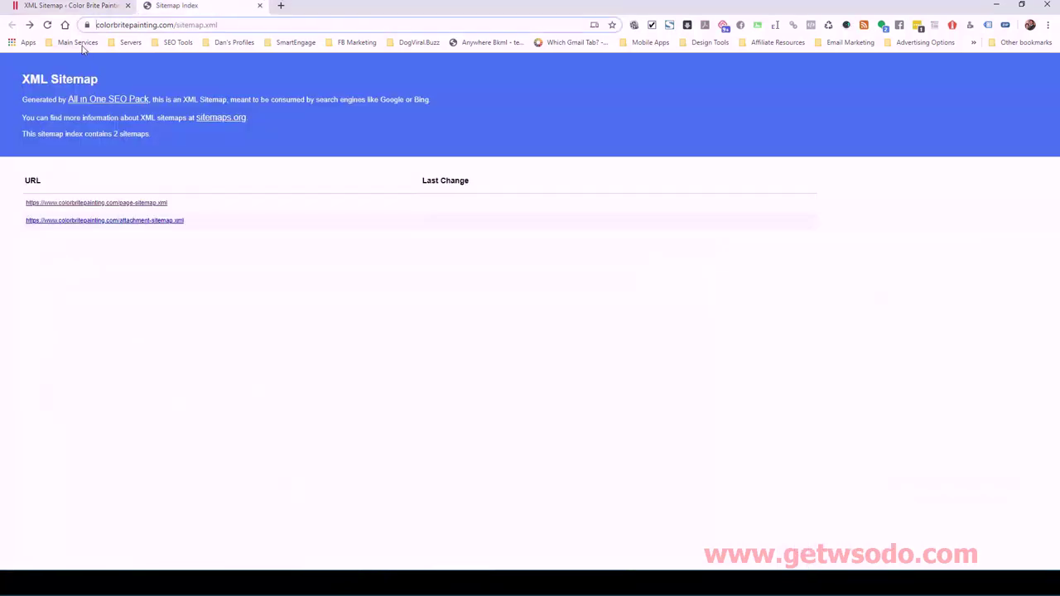
{"action": "left_click", "coordinate": [233, 25]}
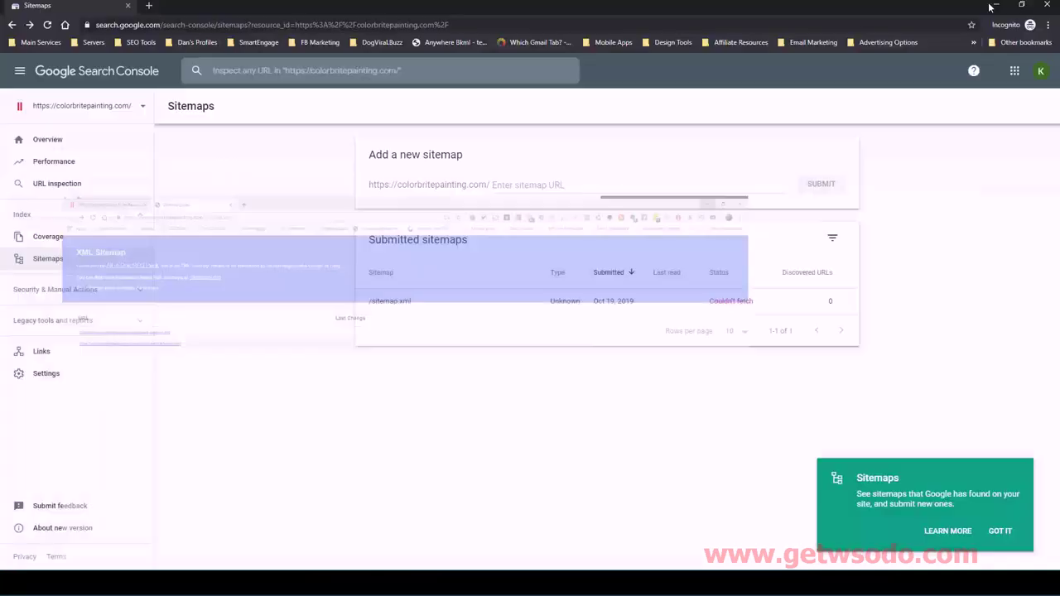
- Move from the browser windows back to ClickUp's Google Search Console Setup task
{"action": "left_click", "coordinate": [999, 4]}
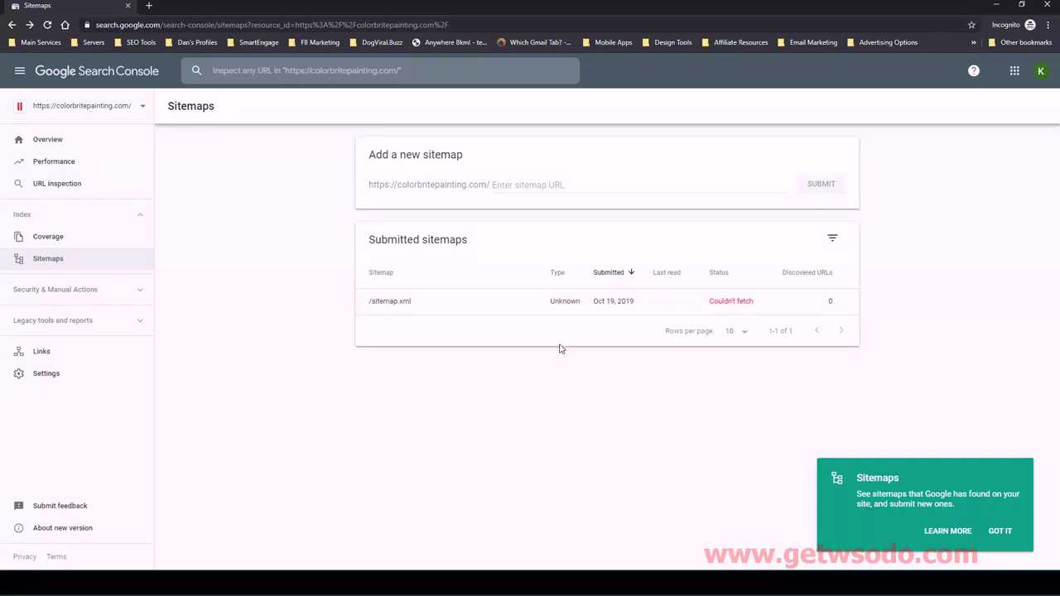
{"action": "mouse_move", "coordinate": [255, 583]}
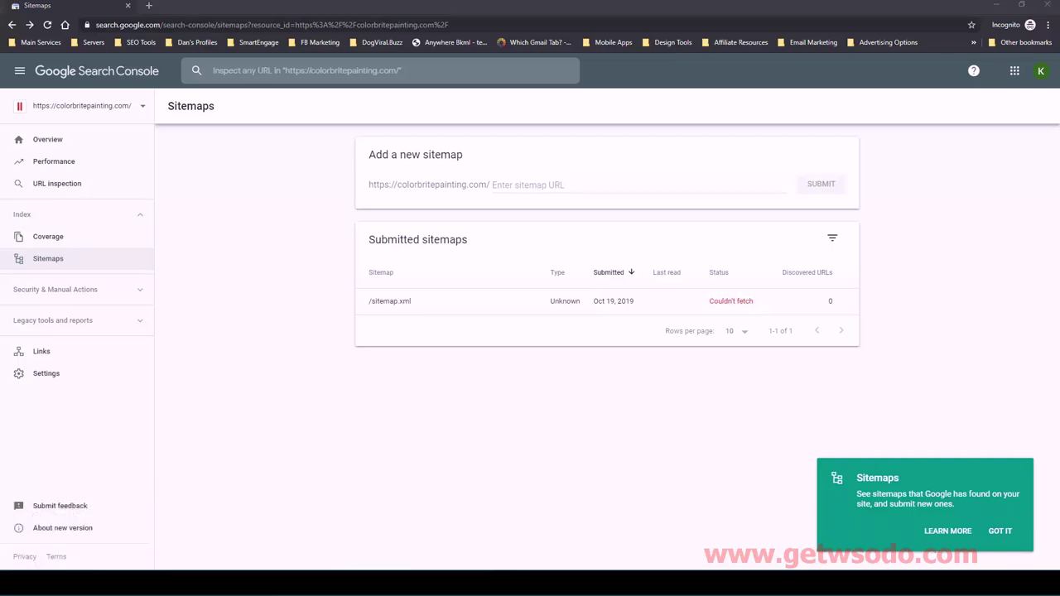
{"action": "key", "text": "alt+Tab"}
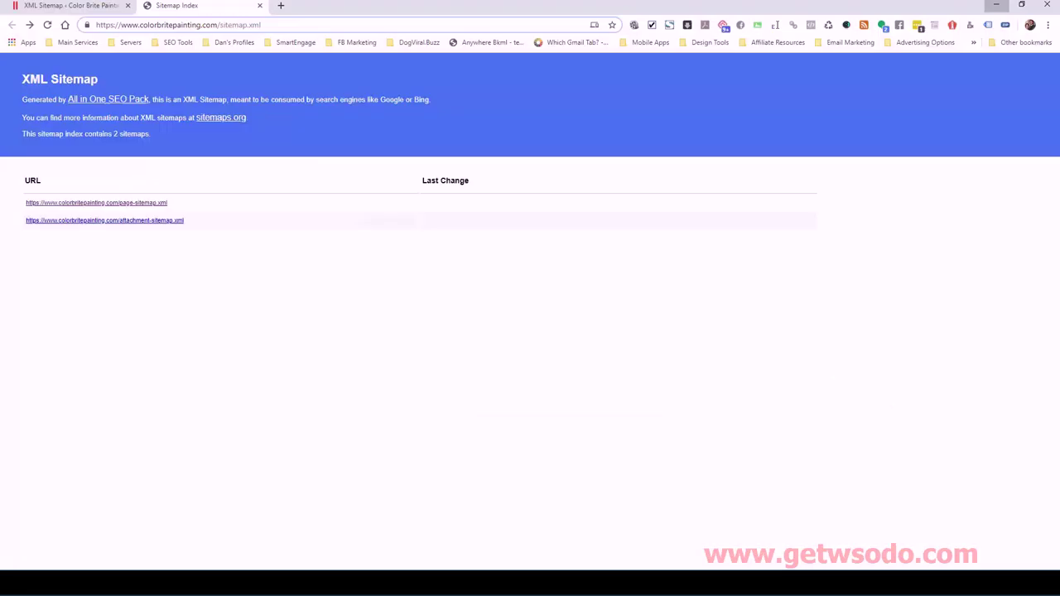
{"action": "left_click", "coordinate": [80, 6]}
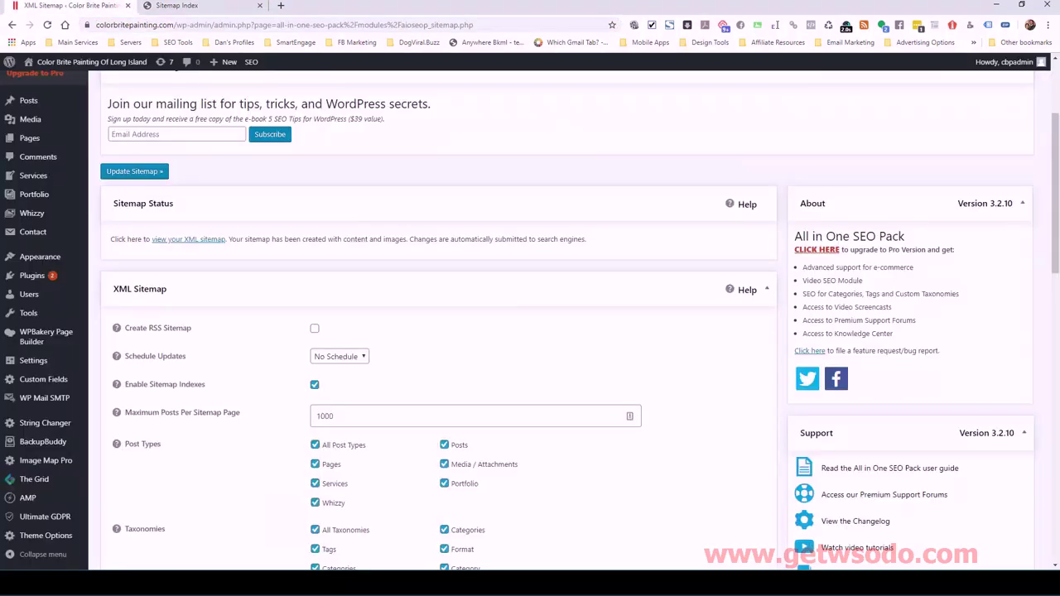
{"action": "key", "text": "alt+Tab"}
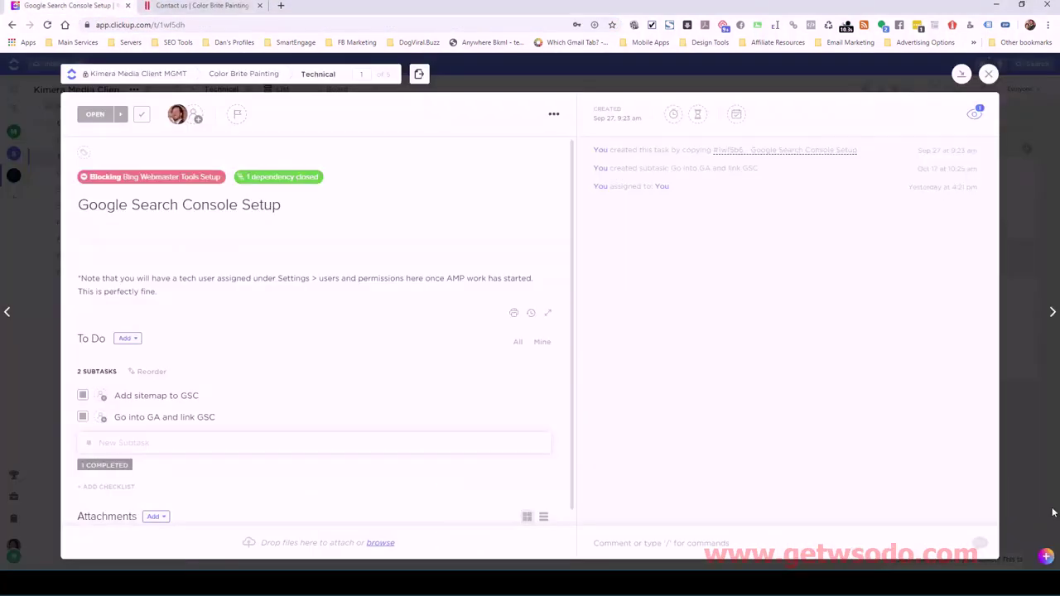
- Set the 'Add sitemap to GSC' subtask's status to CLOSED
{"action": "left_click", "coordinate": [82, 398]}
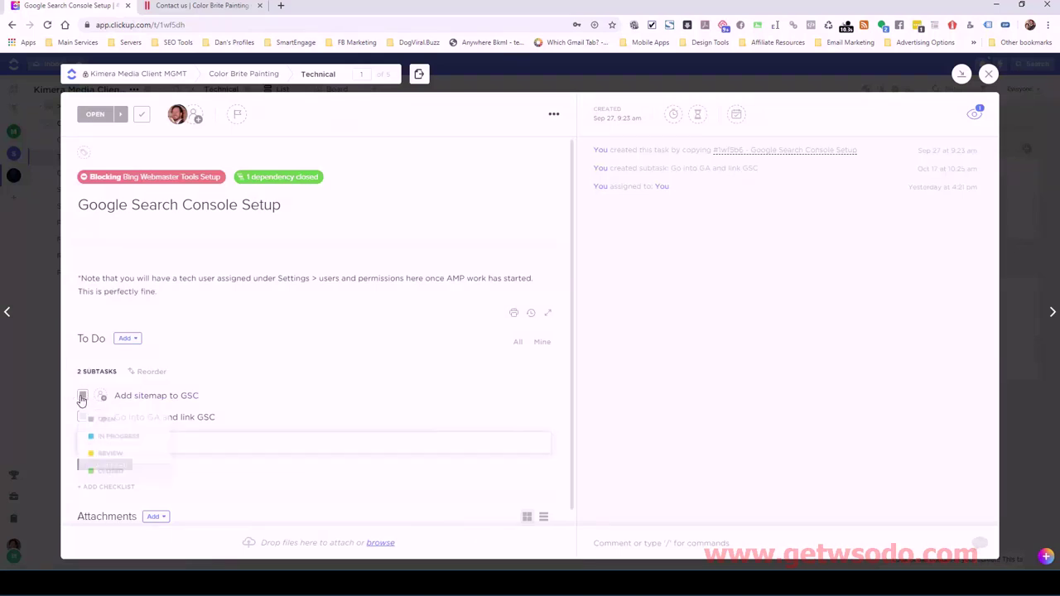
{"action": "left_click", "coordinate": [112, 472]}
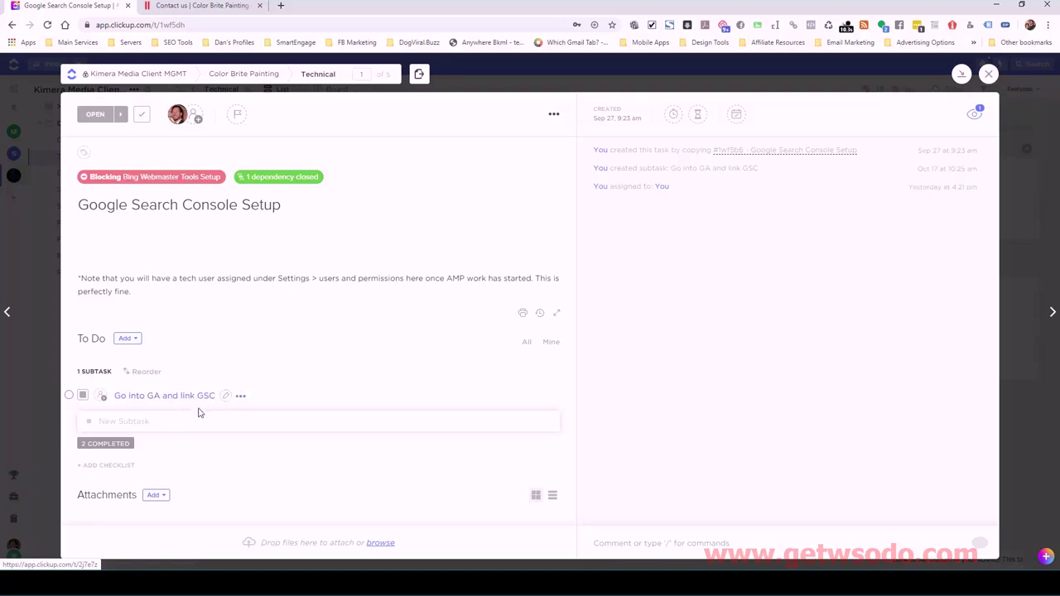
- Load google.com/about/analytics in a new tab beside the Search Console sitemaps page
{"action": "mouse_move", "coordinate": [208, 571]}
{"action": "left_click", "coordinate": [389, 546]}
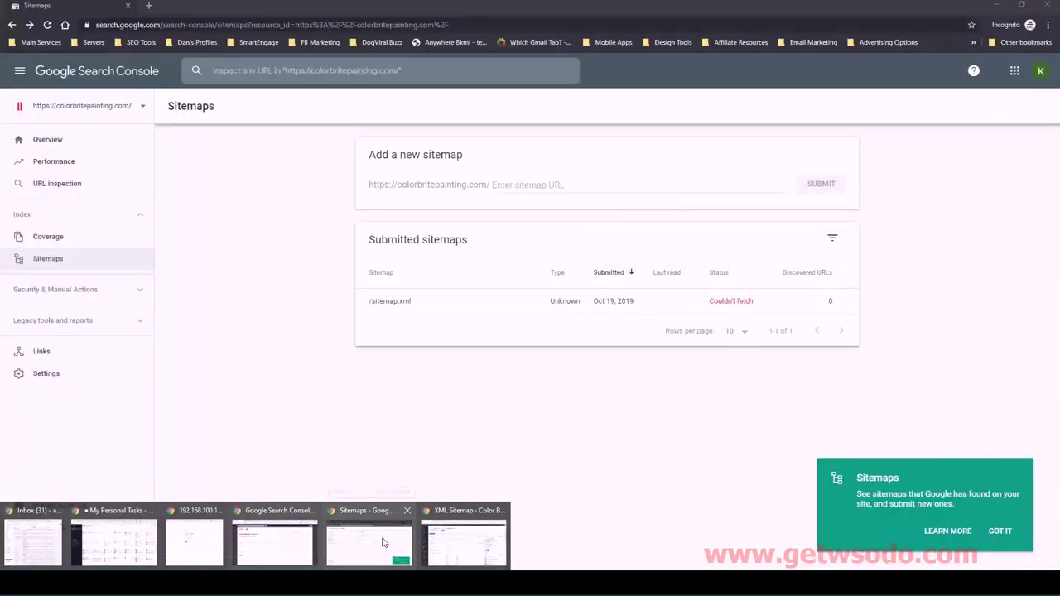
{"action": "mouse_move", "coordinate": [427, 540]}
{"action": "left_click", "coordinate": [393, 543]}
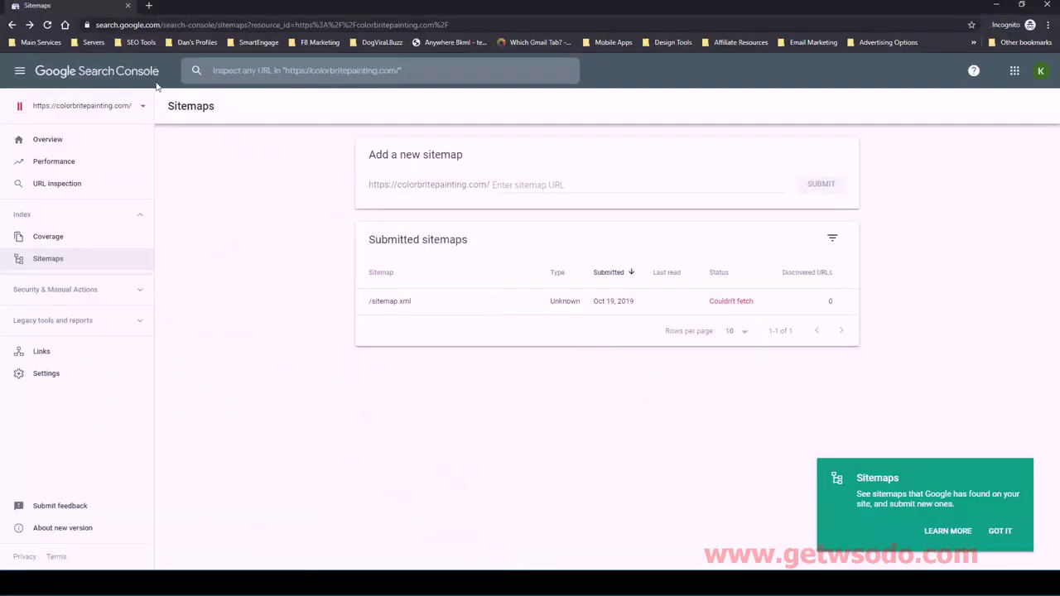
{"action": "left_click", "coordinate": [147, 7]}
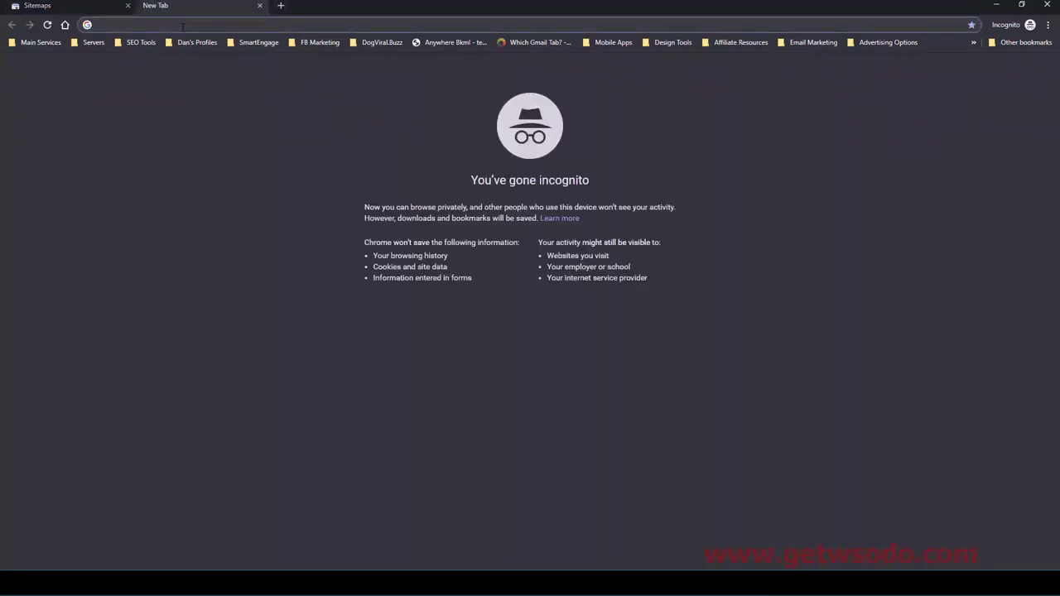
{"action": "type", "text": "google.com/about/an"}
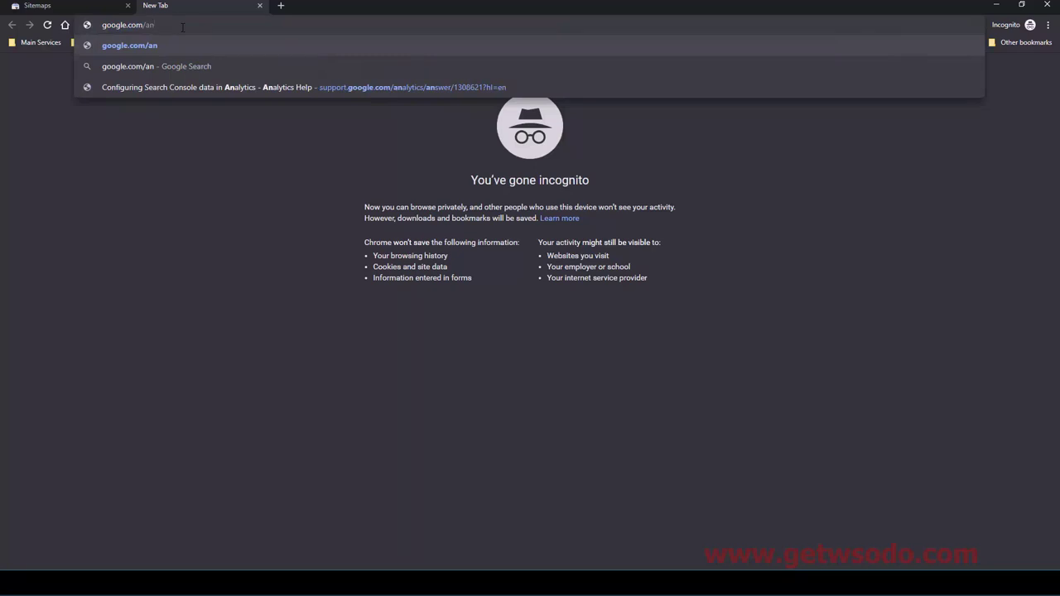
{"action": "type", "text": "alytics"}
{"action": "key", "text": "Return"}
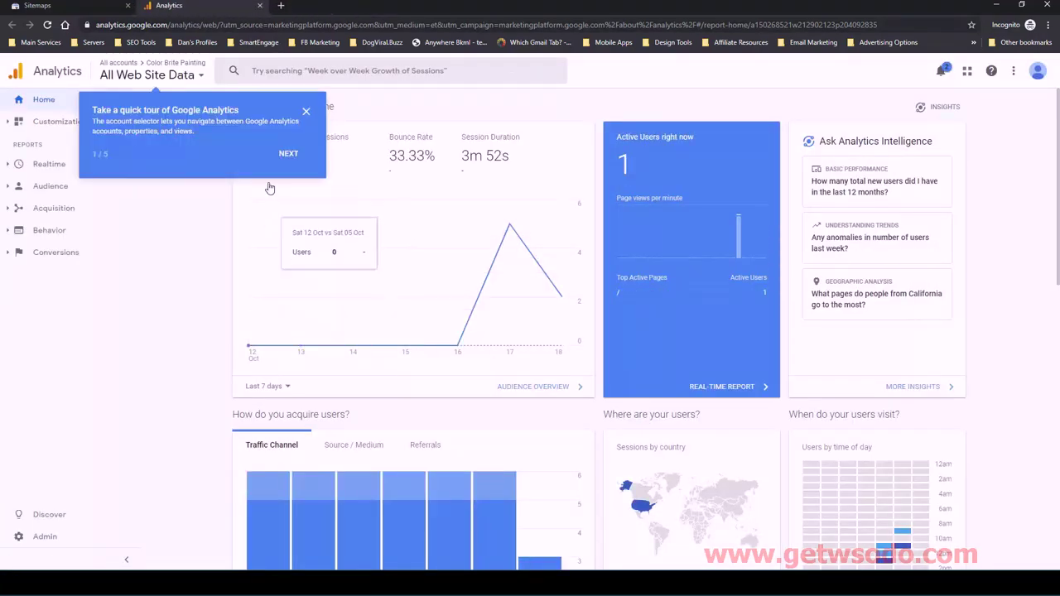
- Dismiss the quick tour and go to Admin > All Products, scrolling down to Search Console
{"action": "left_click", "coordinate": [306, 111]}
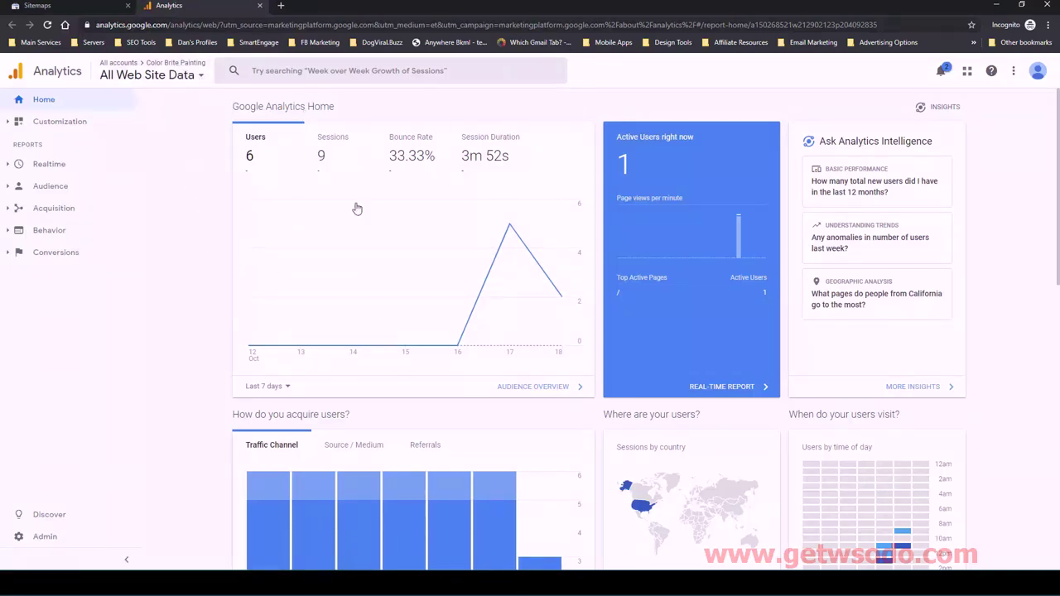
{"action": "left_click", "coordinate": [46, 539]}
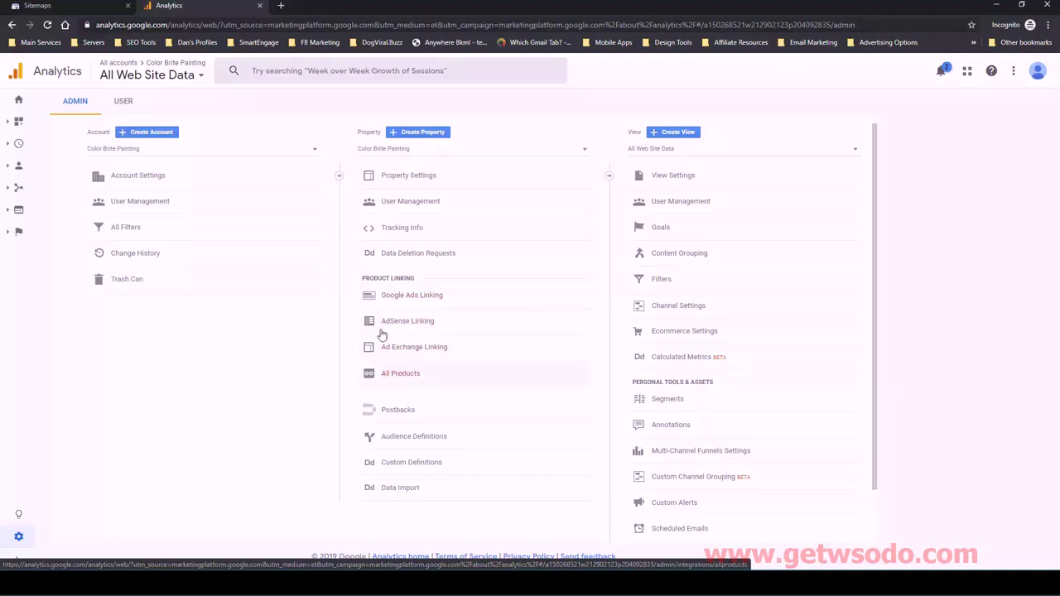
{"action": "left_click", "coordinate": [400, 377]}
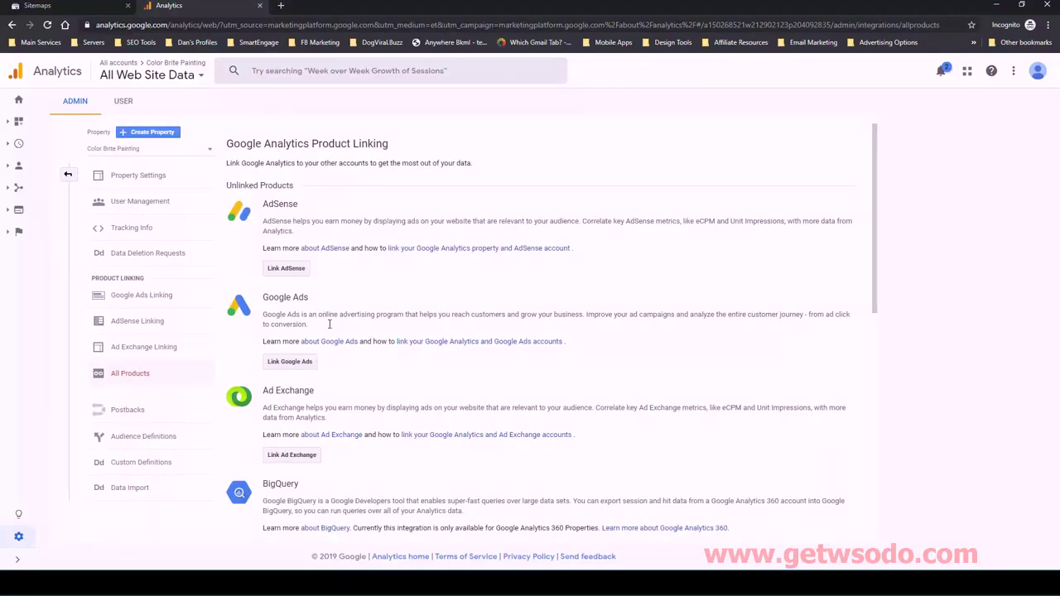
{"action": "scroll", "coordinate": [328, 324], "scroll_direction": "down", "scroll_amount": 3}
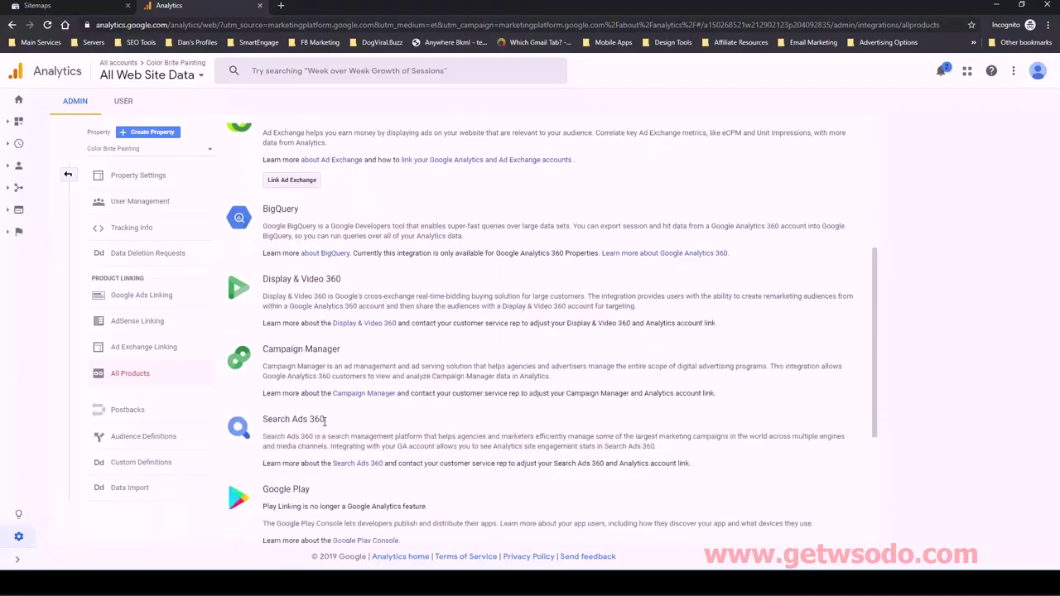
{"action": "scroll", "coordinate": [325, 421], "scroll_direction": "down", "scroll_amount": 3}
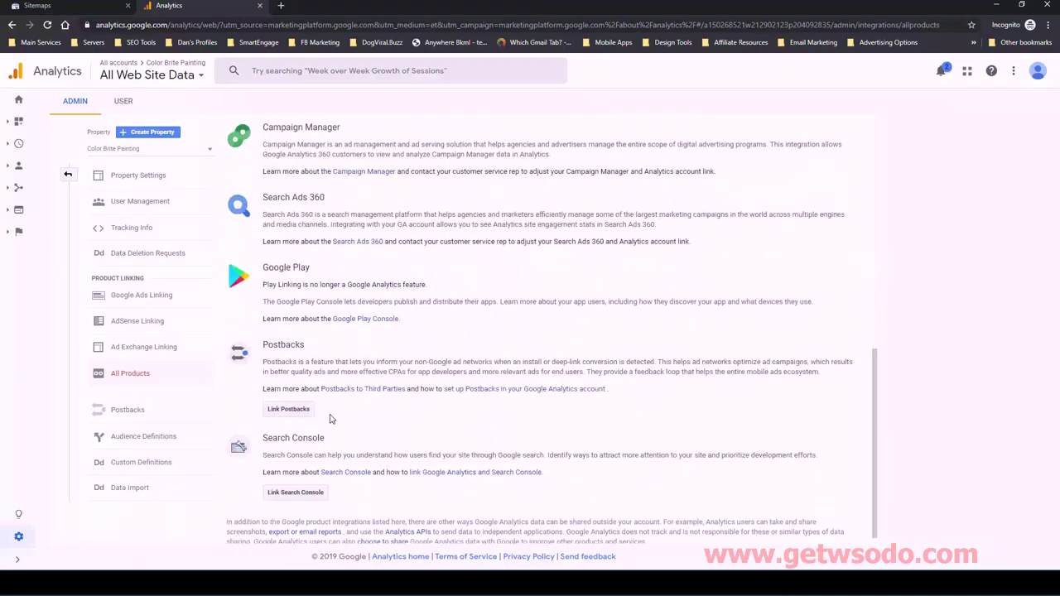
- Start Link Search Console and re-verify the account by pasting its password
{"action": "left_click", "coordinate": [296, 493]}
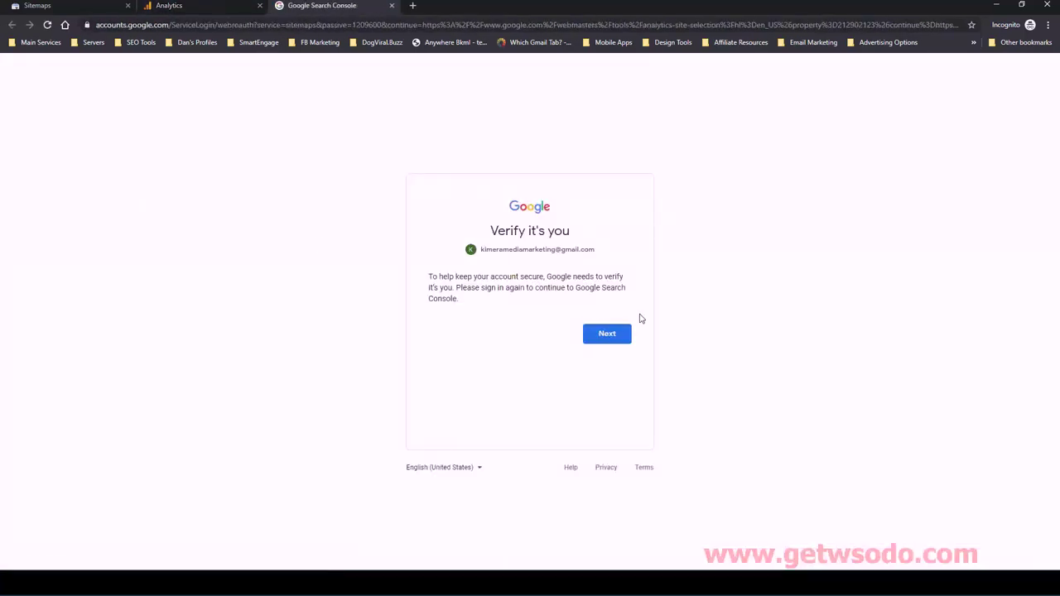
{"action": "left_click", "coordinate": [607, 334]}
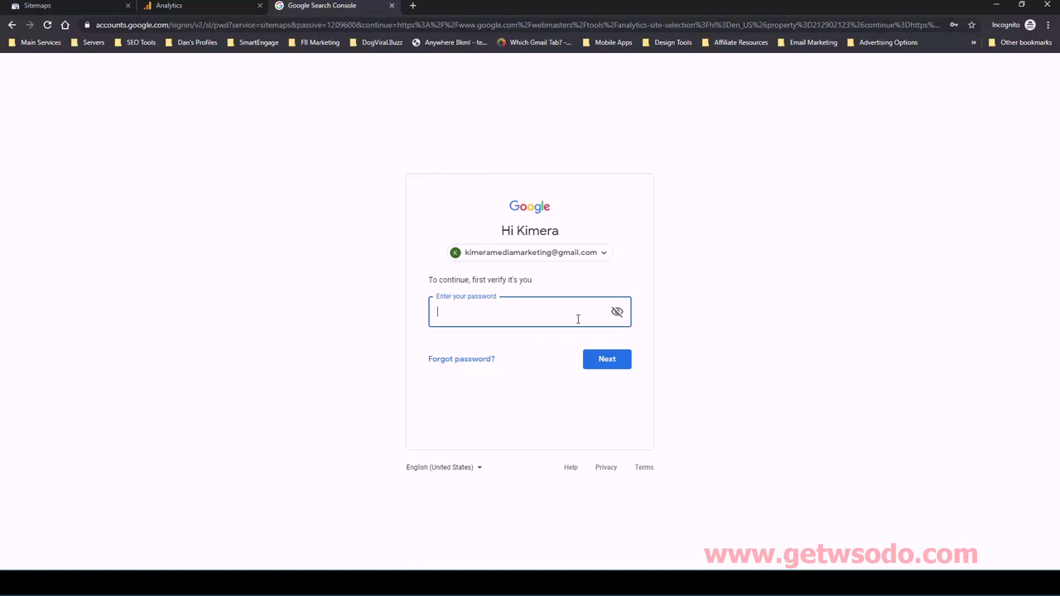
{"action": "key", "text": "ctrl+v"}
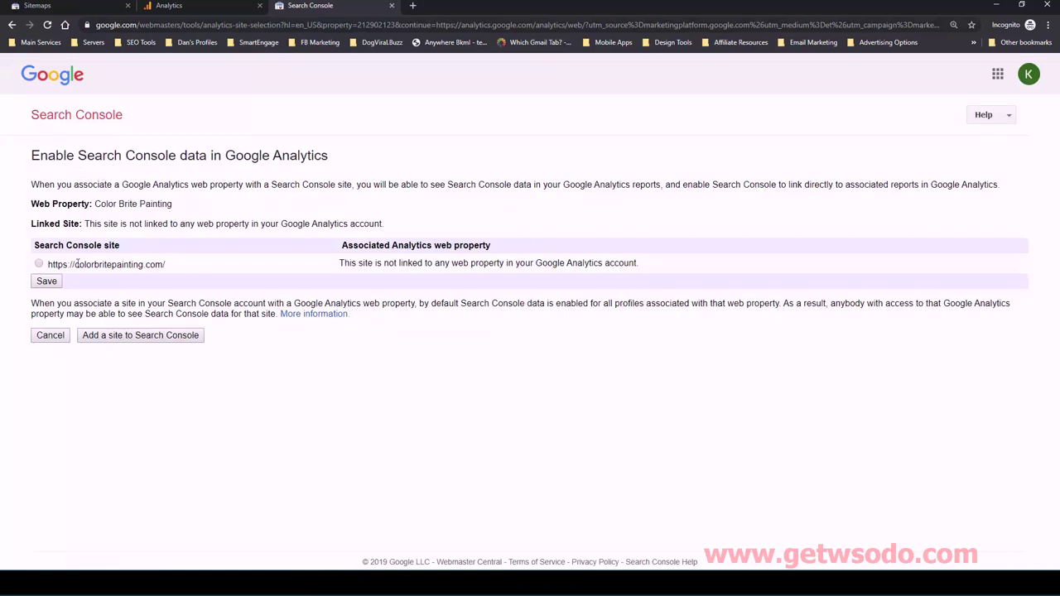
{"action": "left_click", "coordinate": [46, 266]}
{"action": "left_click", "coordinate": [47, 282]}
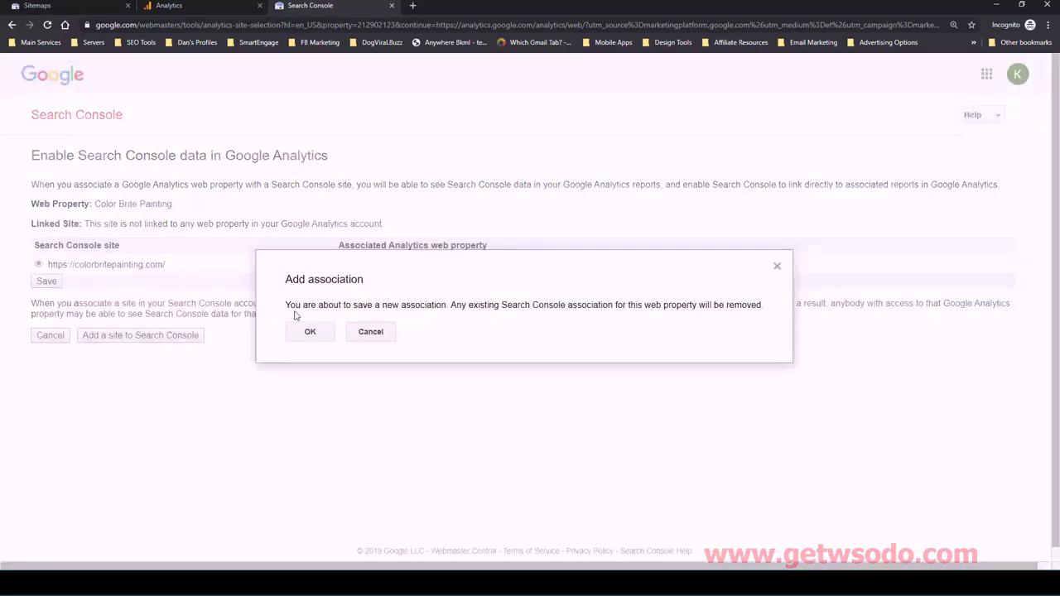
{"action": "left_click", "coordinate": [311, 332]}
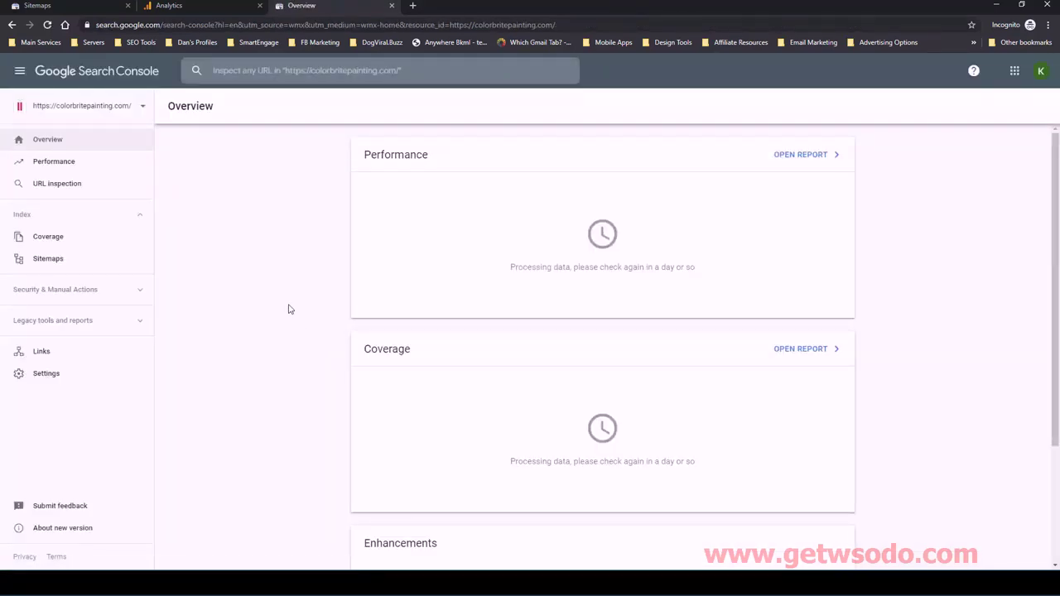
{"action": "scroll", "coordinate": [315, 330], "scroll_direction": "down", "scroll_amount": 1}
{"action": "scroll", "coordinate": [315, 331], "scroll_direction": "down", "scroll_amount": 2}
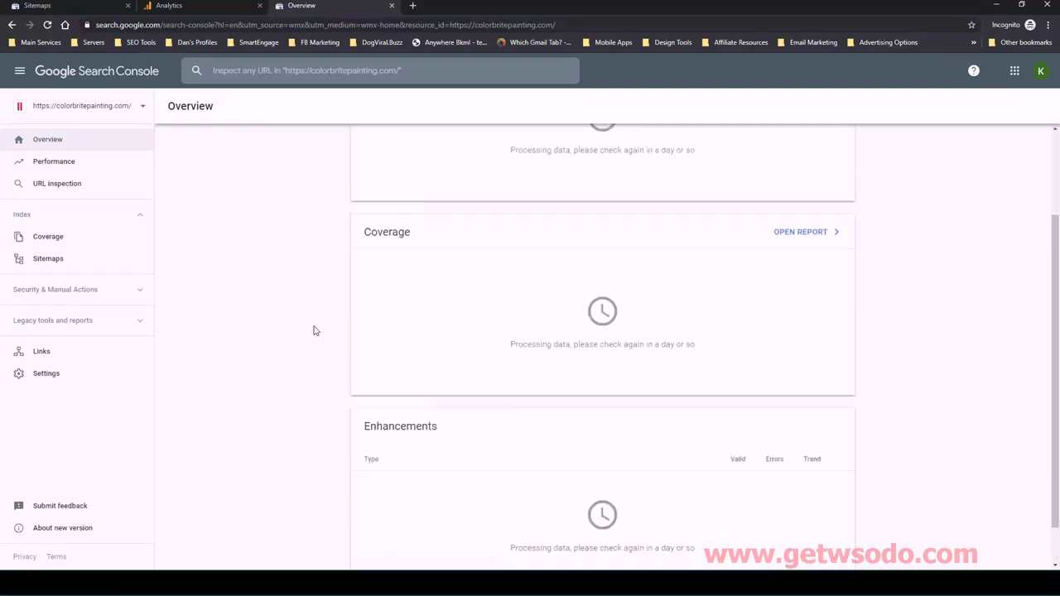
{"action": "scroll", "coordinate": [314, 330], "scroll_direction": "up", "scroll_amount": 3}
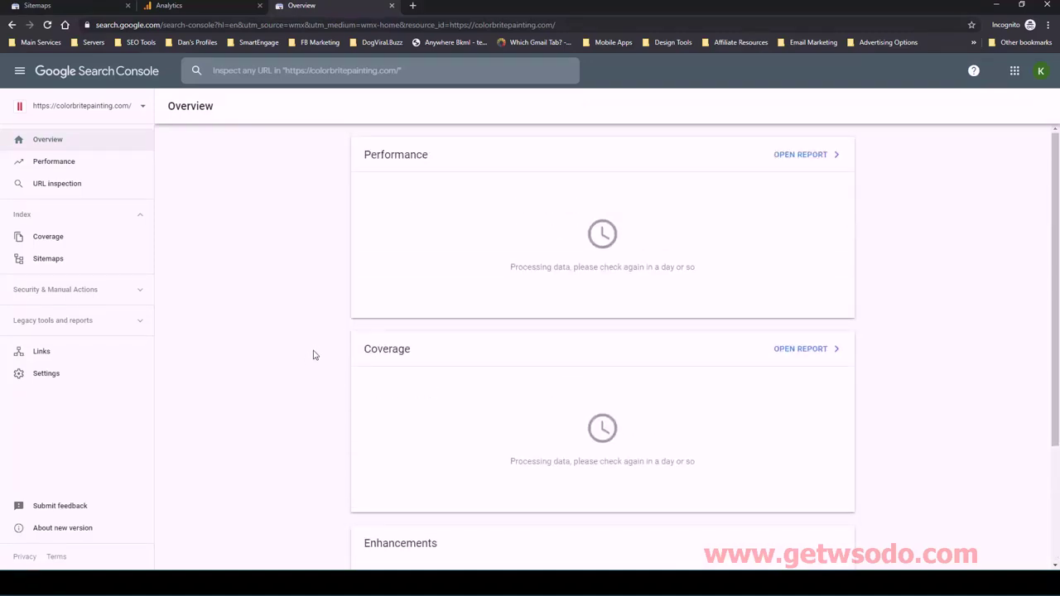
- Reload the Analytics product linking page and scroll through it to confirm Search Console is linked
{"action": "left_click", "coordinate": [192, 7]}
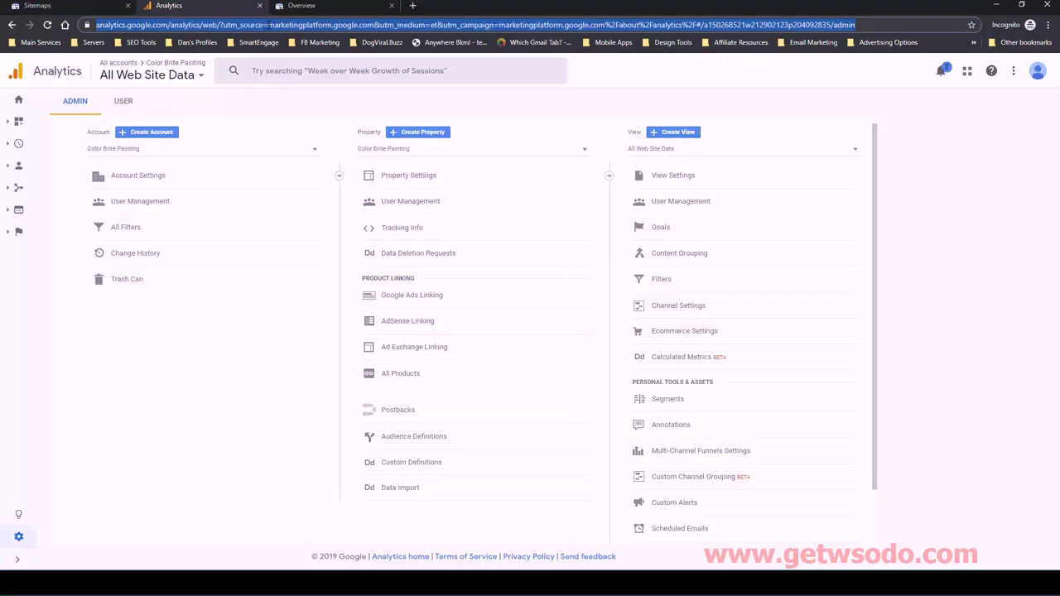
{"action": "key", "text": "Return"}
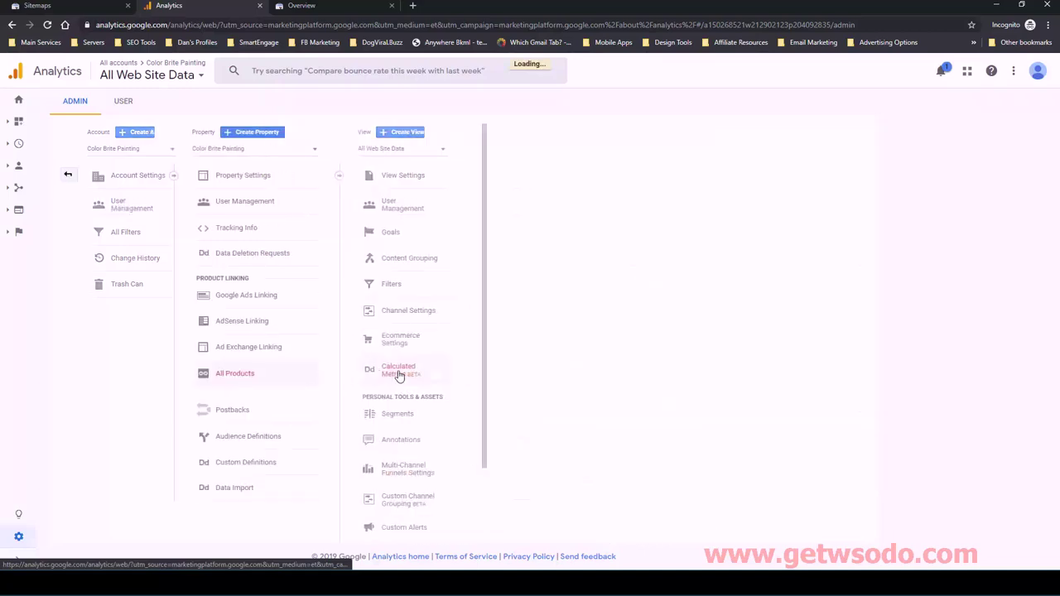
{"action": "scroll", "coordinate": [398, 374], "scroll_direction": "down", "scroll_amount": 10}
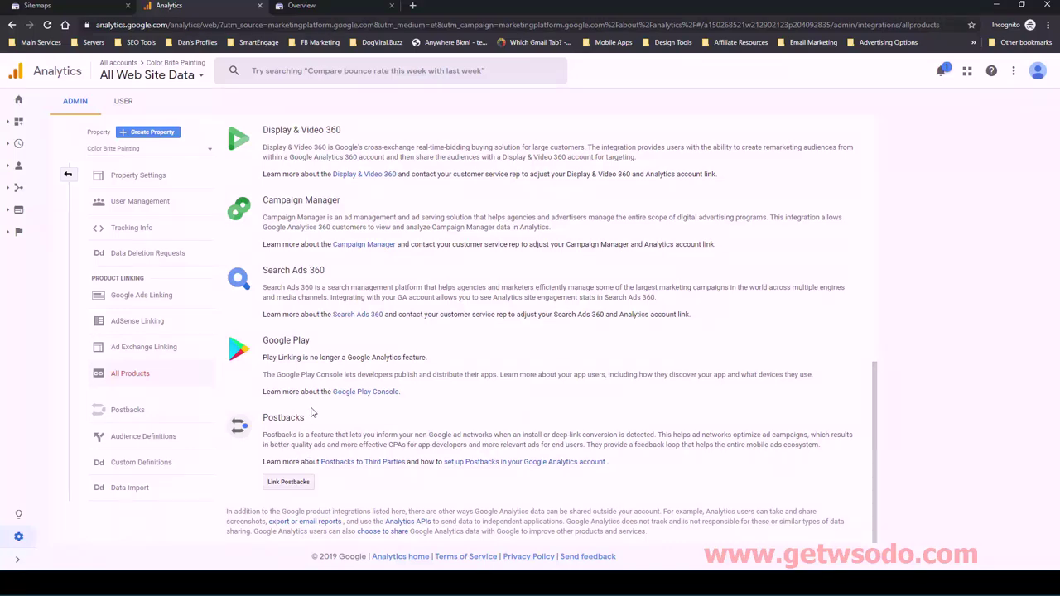
{"action": "scroll", "coordinate": [349, 424], "scroll_direction": "up", "scroll_amount": 10}
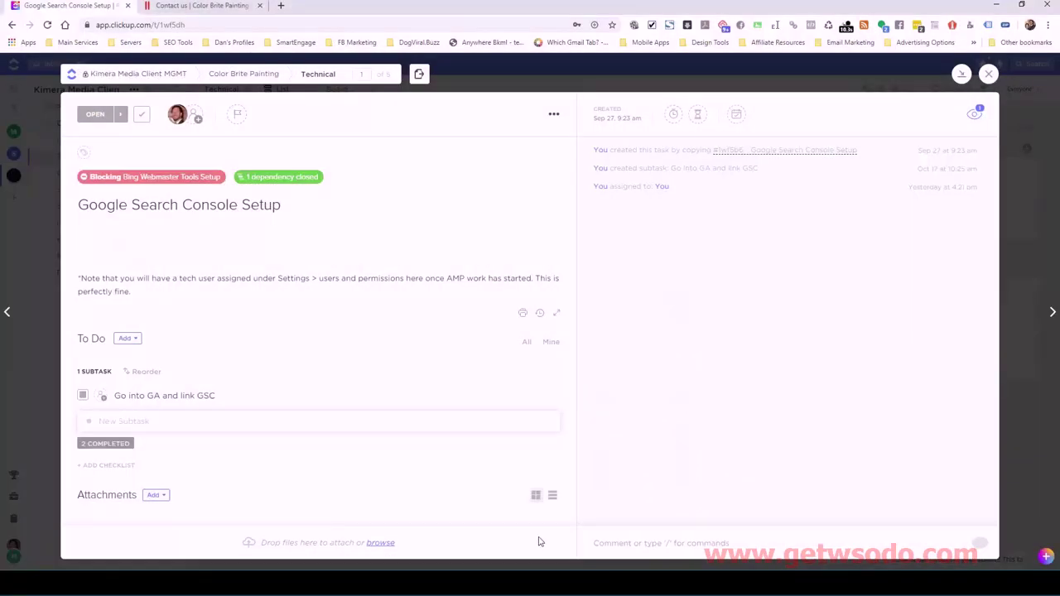
- Set the Go into GA and link GSC subtask's status to Closed
{"action": "left_click", "coordinate": [84, 396]}
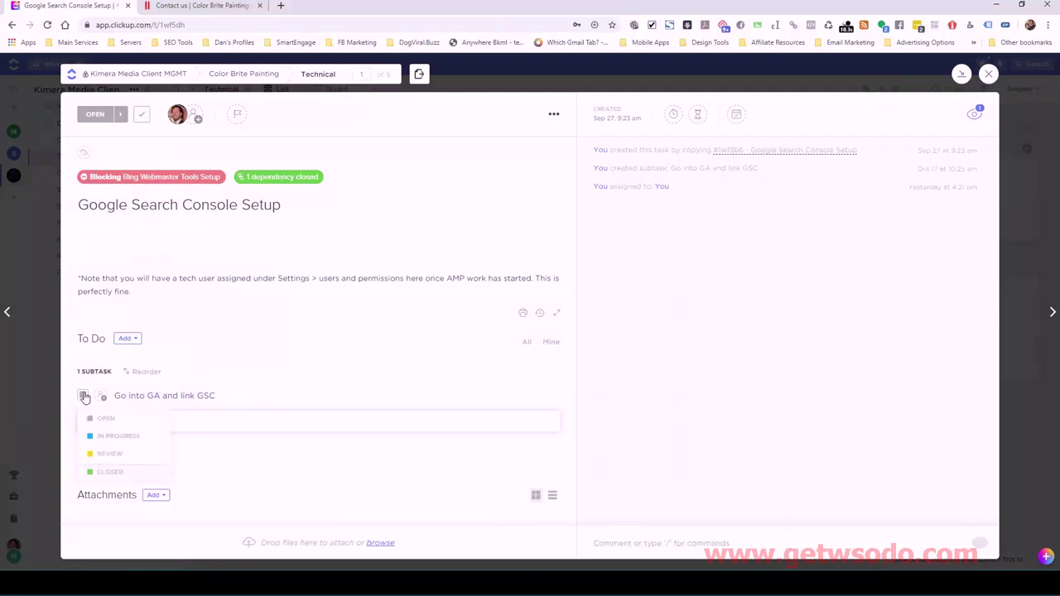
{"action": "left_click", "coordinate": [102, 472]}
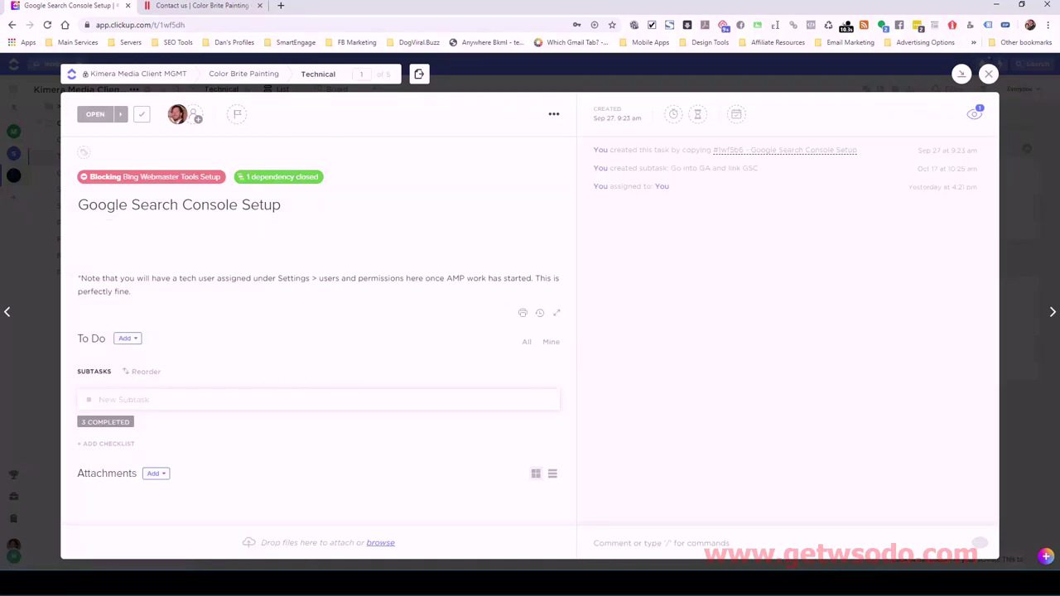
{"action": "key", "text": "alt+Tab"}
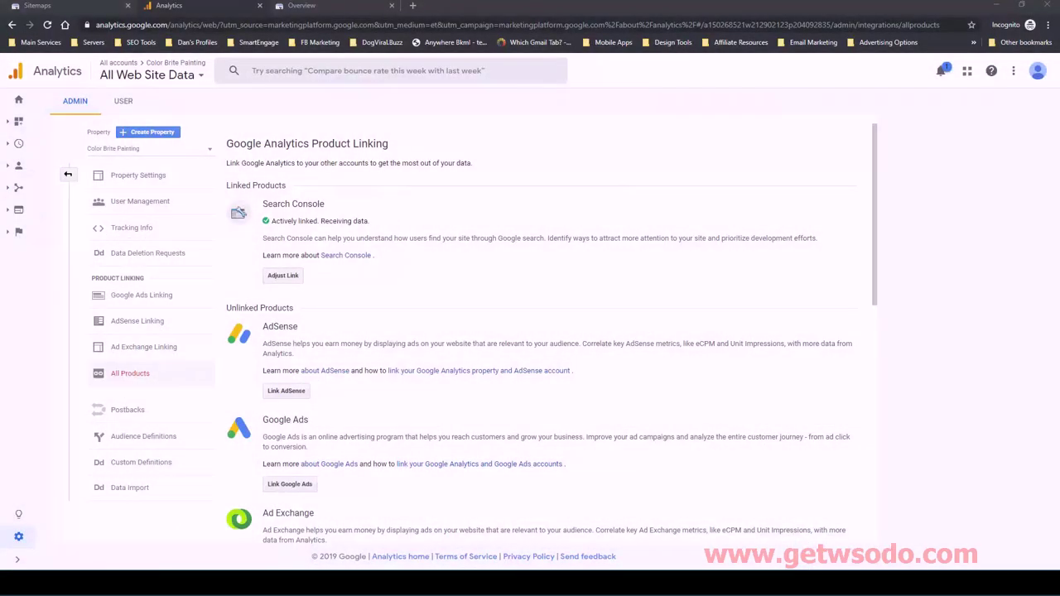
- Reload the Sitemaps report so /sitemap.xml shows status Success, read Oct 19, 2019
{"action": "left_click", "coordinate": [87, 7]}
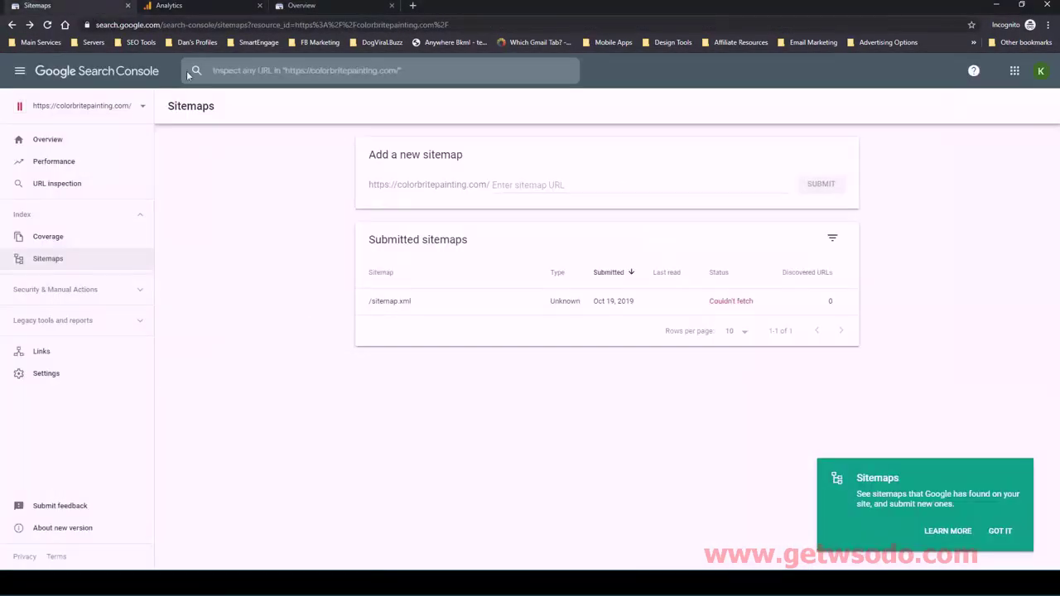
{"action": "left_click", "coordinate": [539, 28]}
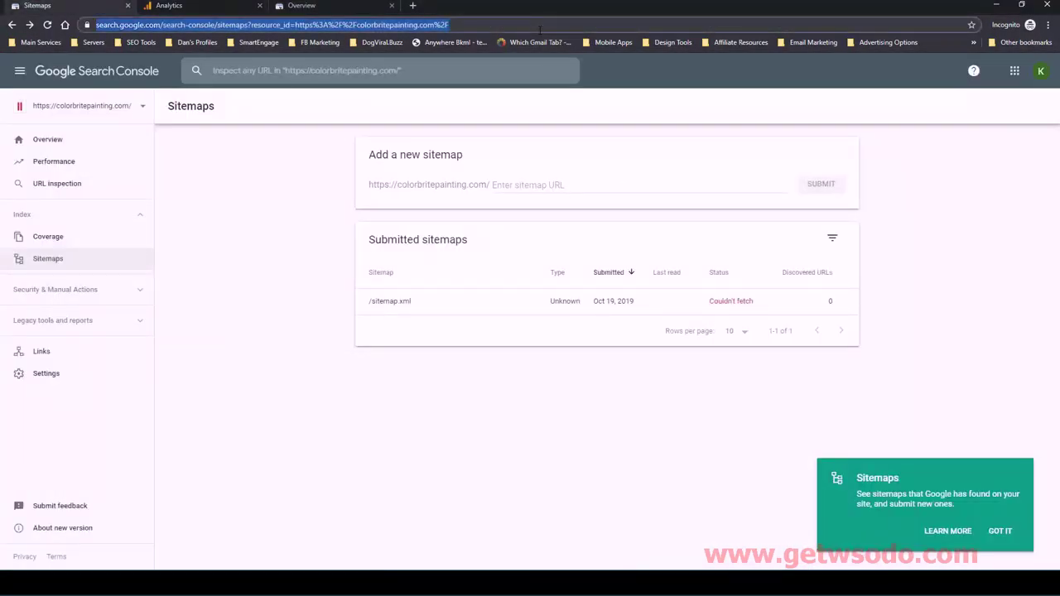
{"action": "key", "text": "Return"}
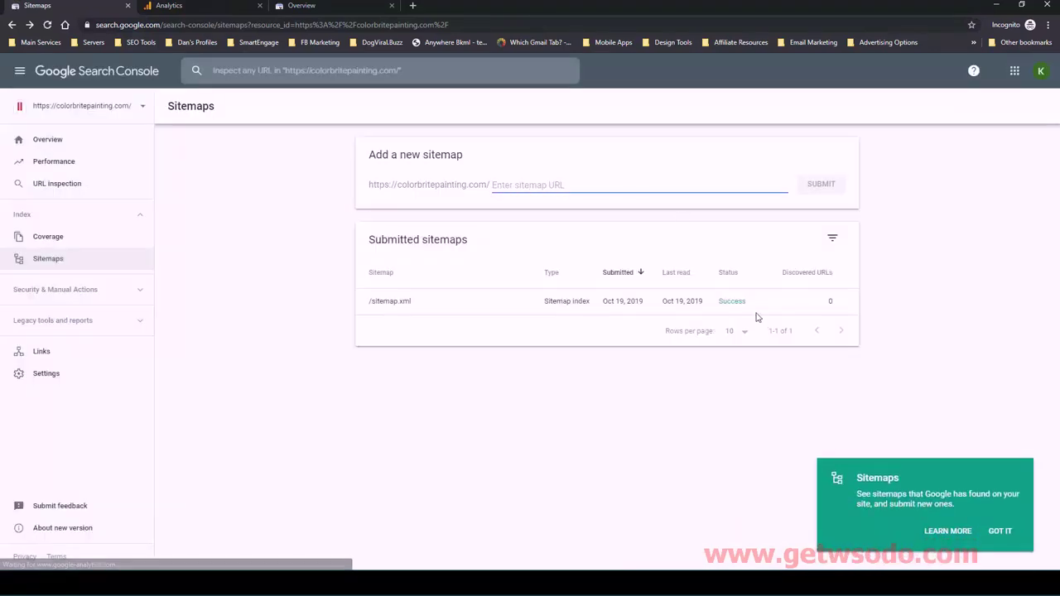